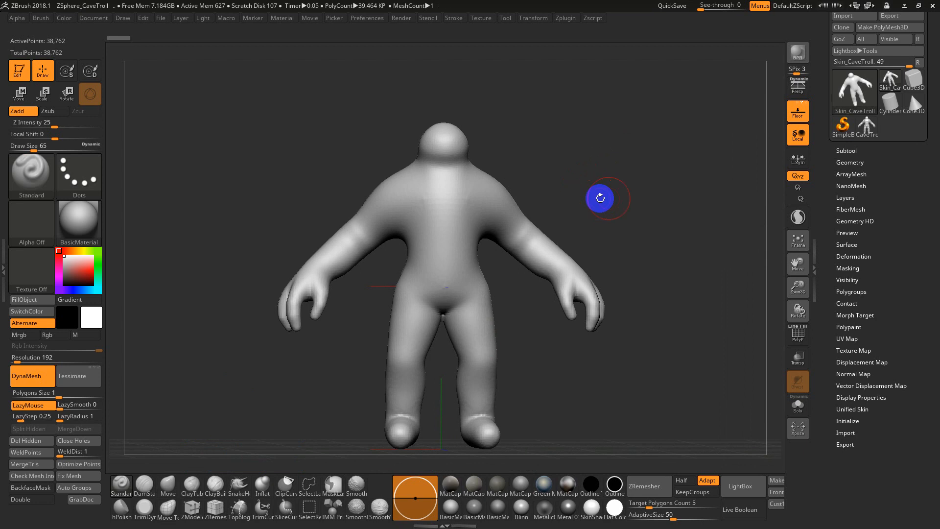
# Switch to the CaveTroll ZSphere model and examine its body from several angles
pyautogui.click(866, 126)
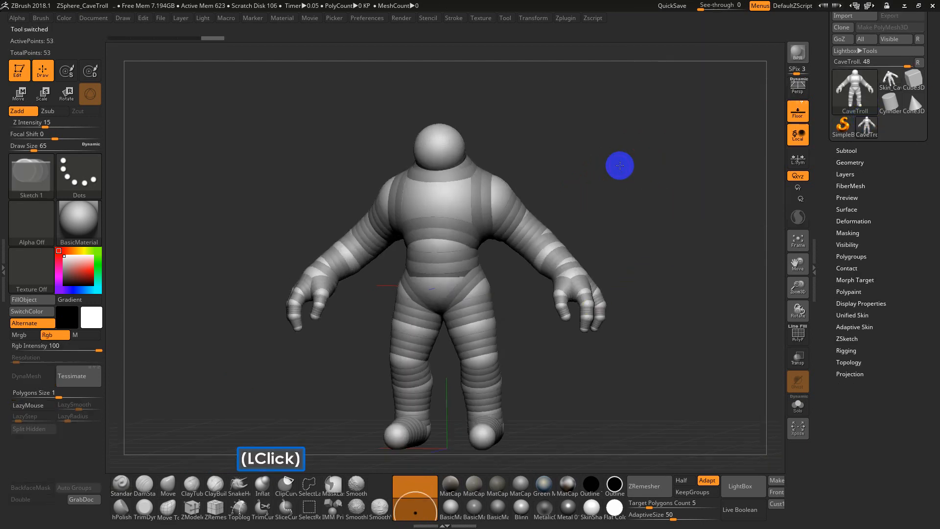
pyautogui.moveTo(619, 163); pyautogui.dragTo(573, 171)
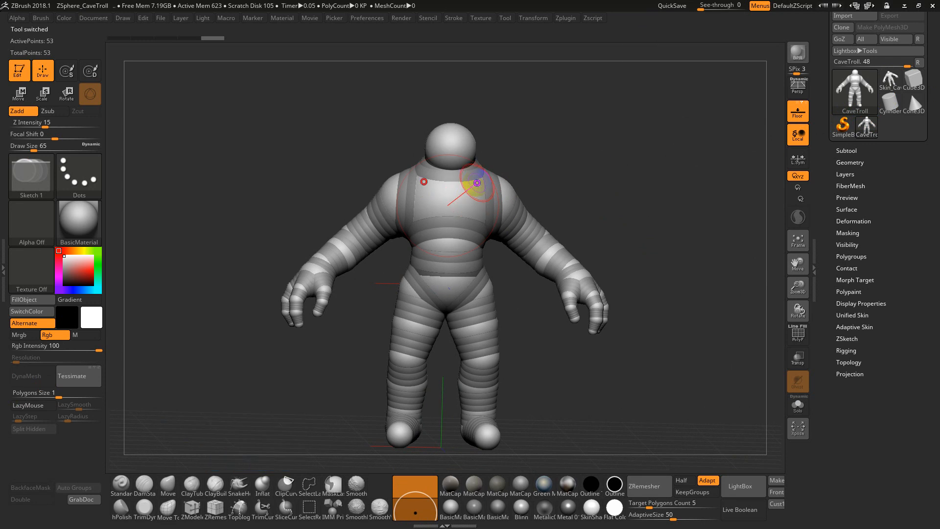
pyautogui.moveTo(616, 167); pyautogui.dragTo(602, 176)
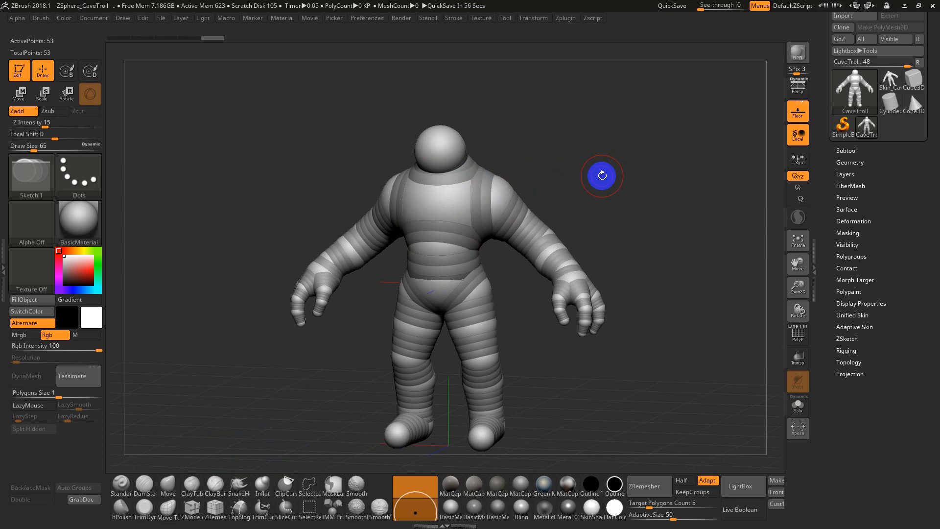
pyautogui.moveTo(579, 181); pyautogui.dragTo(608, 150)
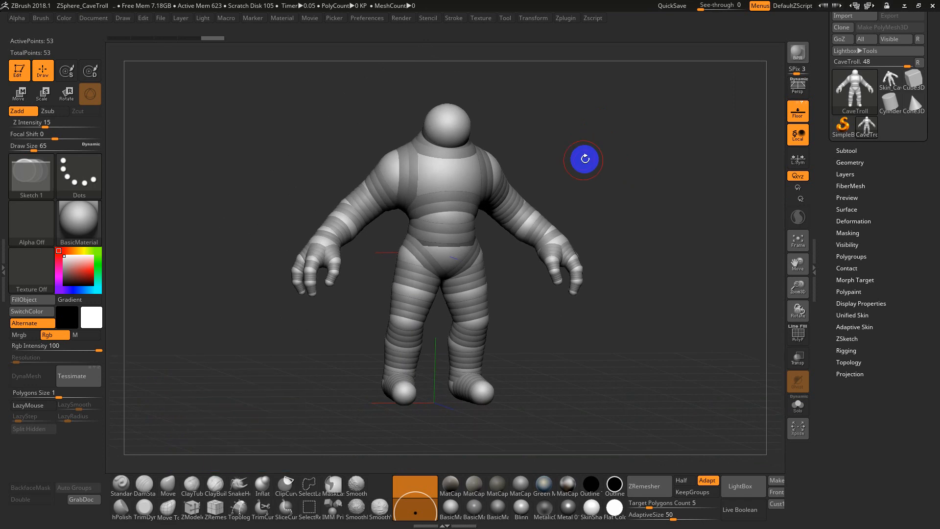
pyautogui.moveTo(558, 166); pyautogui.dragTo(553, 168)
# Preview the adaptive skin of the CaveTroll ZSphere model and look at it from the front
pyautogui.press('a')
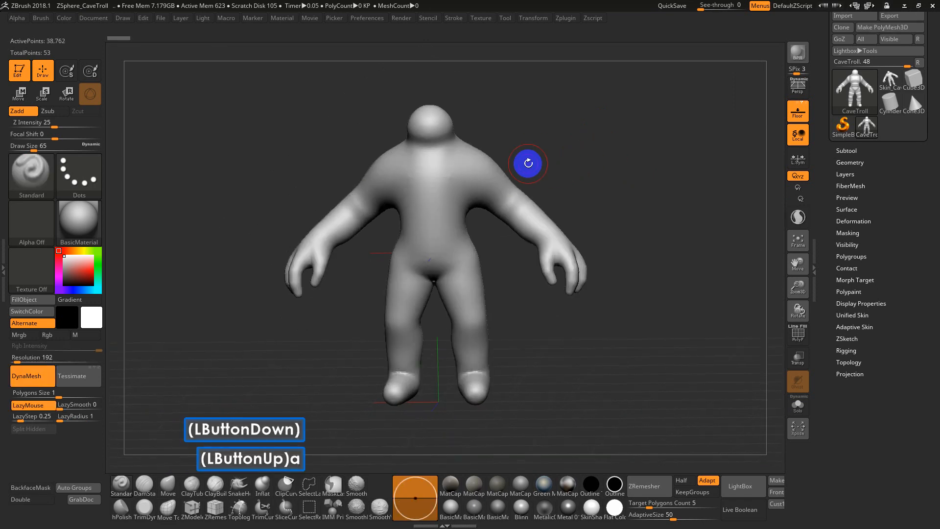
pyautogui.press('a')
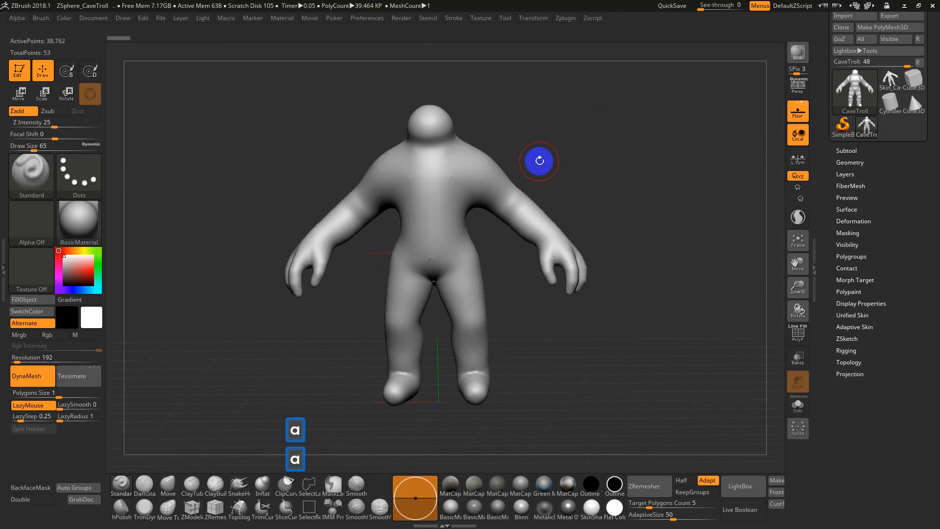
pyautogui.moveTo(578, 159)
pyautogui.mouseDown()
pyautogui.moveTo(596, 157)
pyautogui.moveTo(573, 157)
pyautogui.mouseUp()
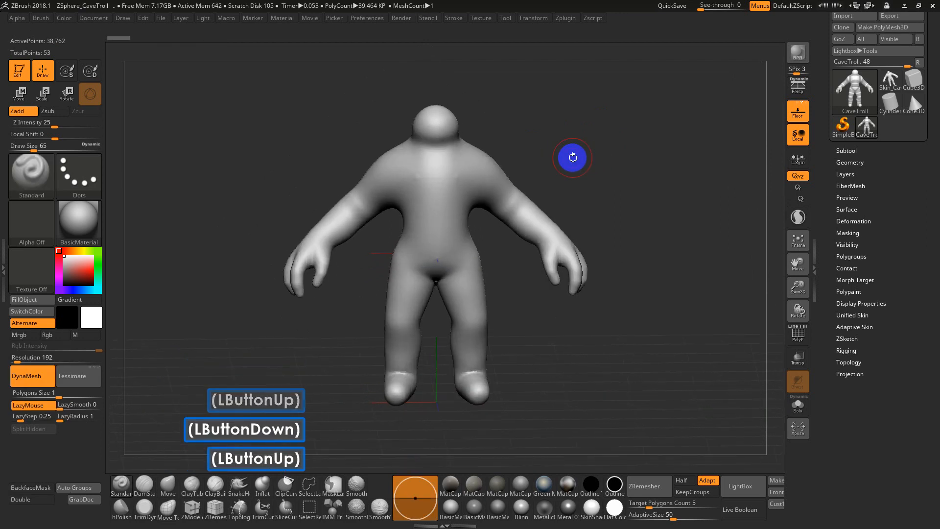
# Leave the skin preview and turn on the polyframe display to examine the coloured groups on the ZSphere model's hands, legs and torso
pyautogui.hotkey('shift', 'a')
pyautogui.press('shift')
pyautogui.hotkey('shift', 'f')
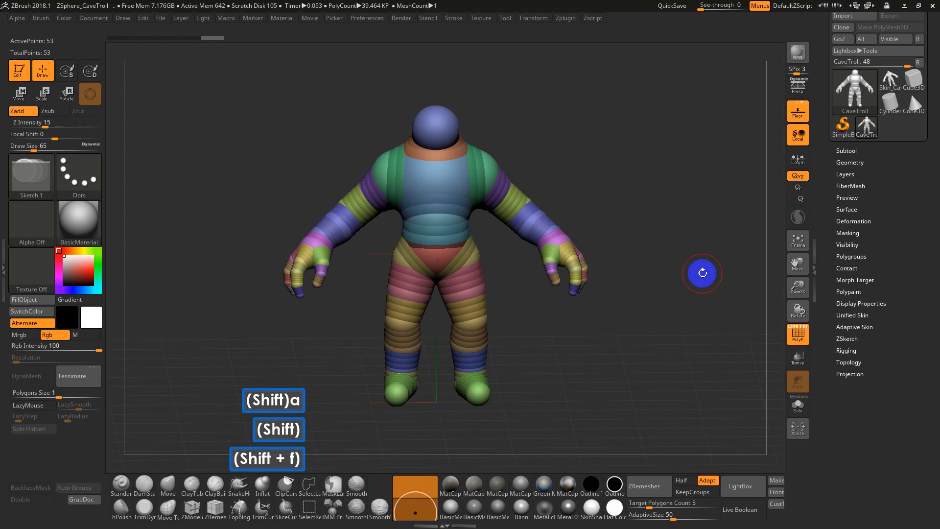
pyautogui.press('F5')
pyautogui.press('F5')
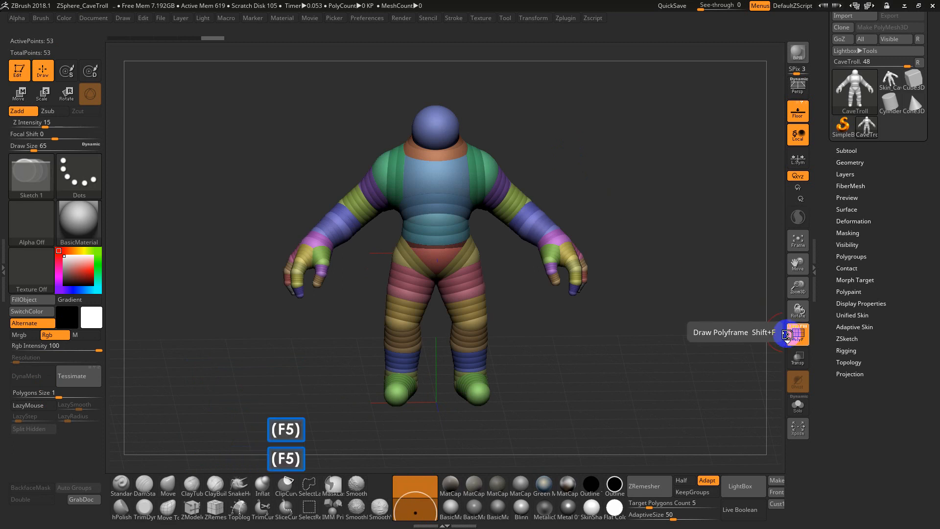
pyautogui.press('F5')
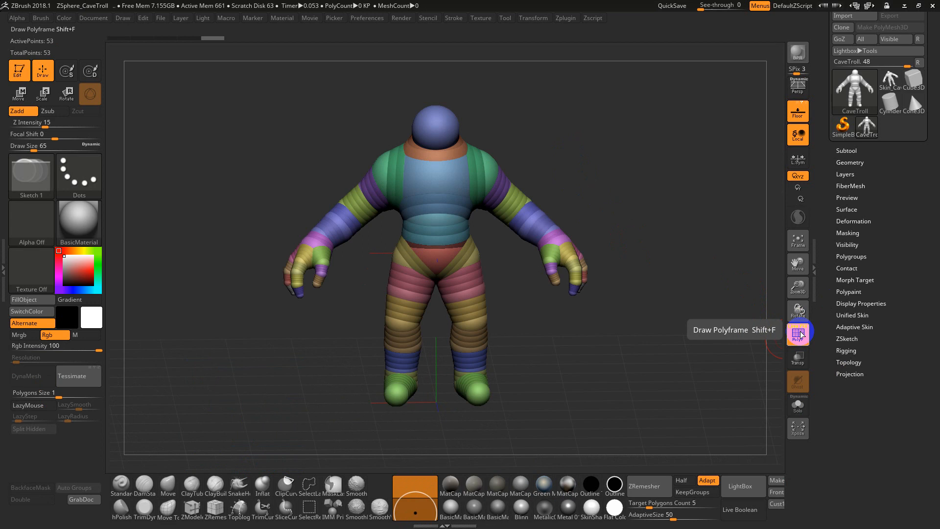
pyautogui.press('F5')
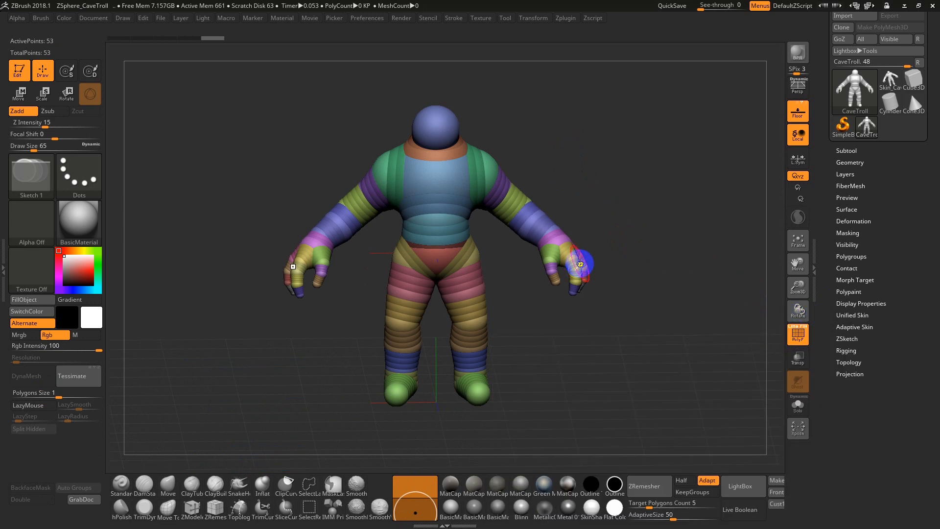
pyautogui.keyDown('alt'); pyautogui.moveTo(648, 165); pyautogui.dragTo(653, 264); pyautogui.keyUp('alt')
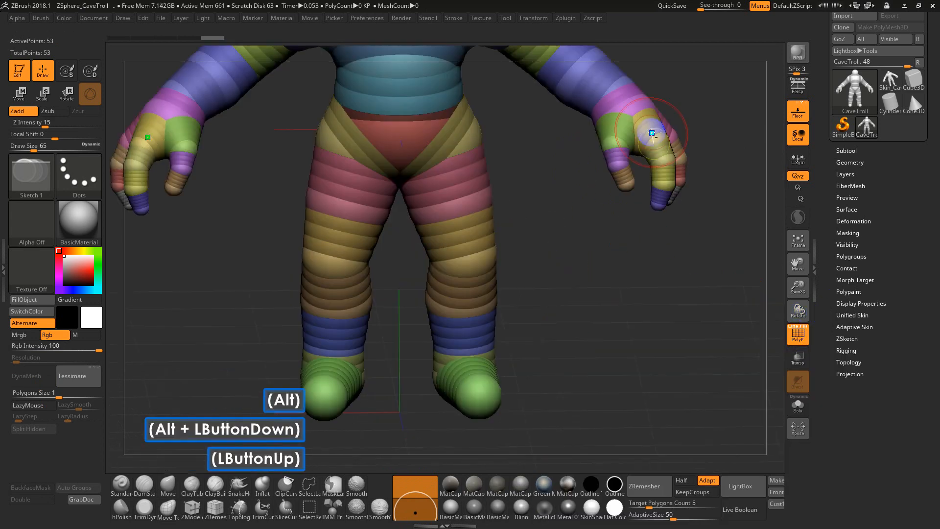
pyautogui.keyDown('alt'); pyautogui.moveTo(732, 162); pyautogui.dragTo(733, 330); pyautogui.keyUp('alt')
pyautogui.moveTo(513, 116); pyautogui.dragTo(538, 96)
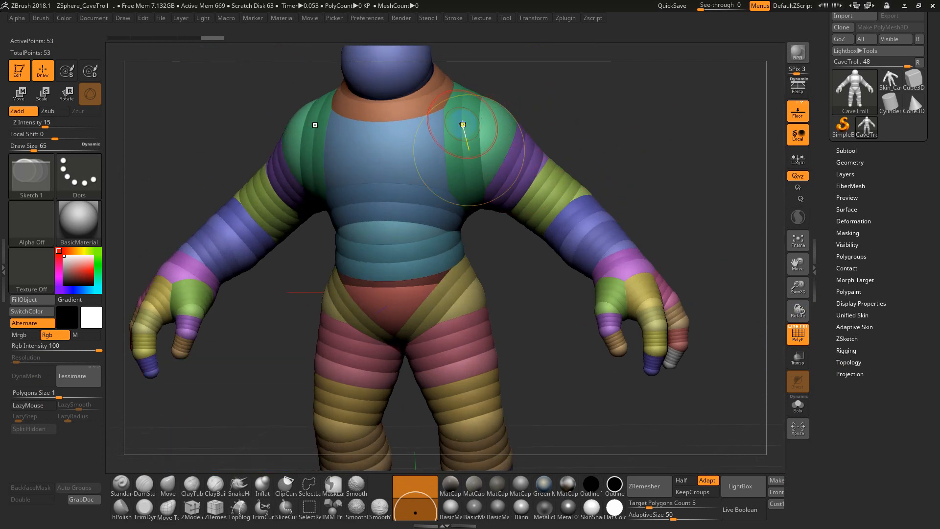
# Switch to the Skin_CaveTroll mesh and view the polygroups over its whole body
pyautogui.click(890, 79)
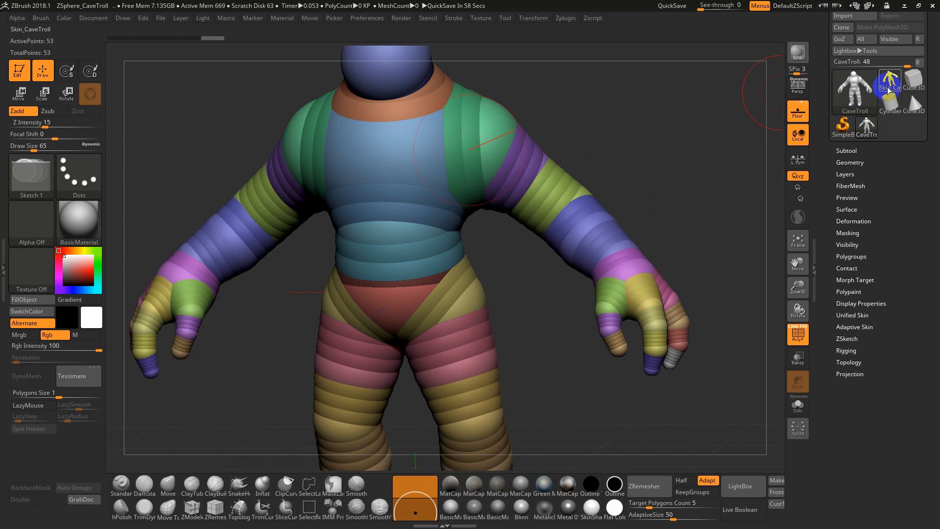
pyautogui.keyDown('shift'); pyautogui.click(600, 163); pyautogui.keyUp('shift')
pyautogui.keyDown('alt'); pyautogui.moveTo(655, 131); pyautogui.dragTo(574, 148); pyautogui.keyUp('alt')
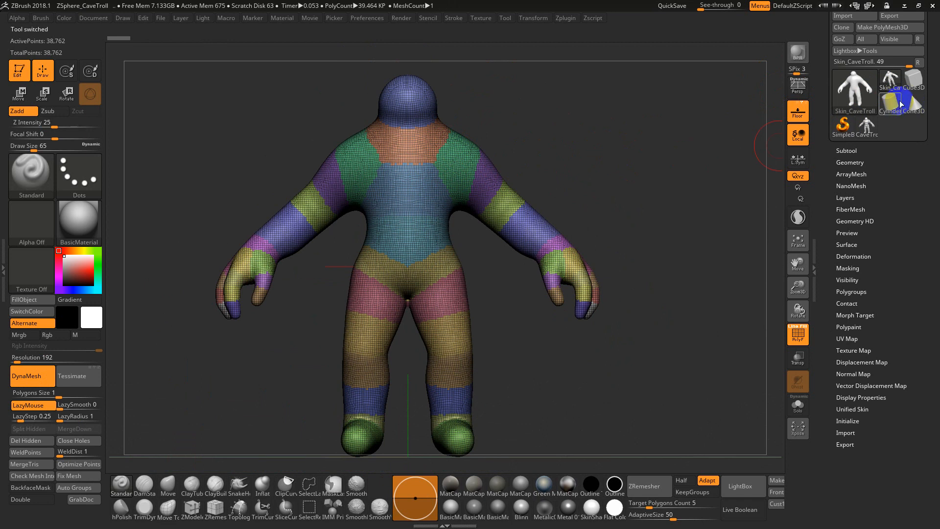
# Load the Cube3D primitive and convert it to a PolyMesh3D
pyautogui.click(912, 81)
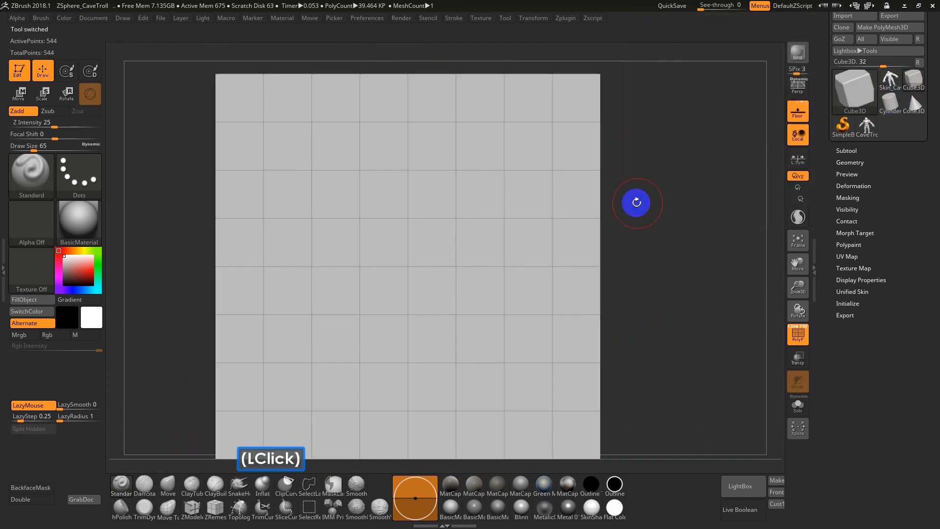
pyautogui.keyDown('alt'); pyautogui.moveTo(632, 201); pyautogui.dragTo(699, 200); pyautogui.keyUp('alt')
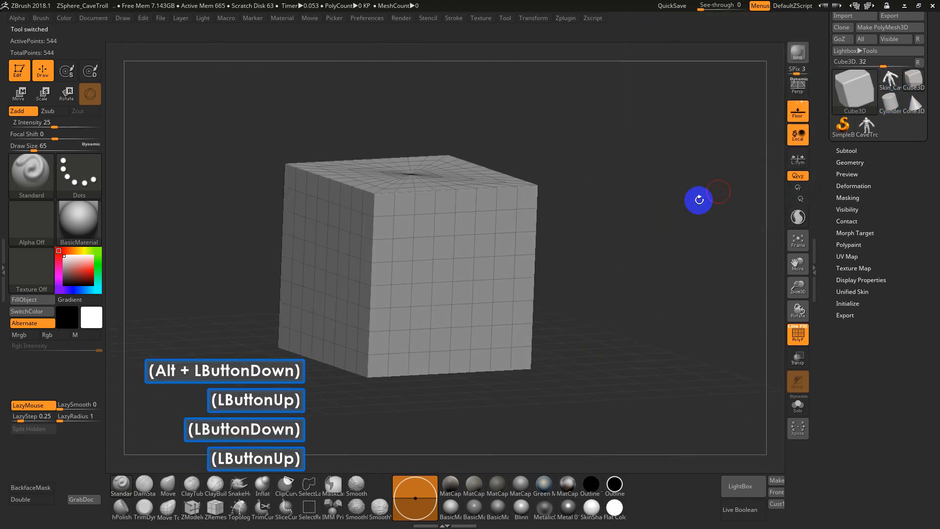
pyautogui.click(883, 28)
pyautogui.moveTo(817, 121); pyautogui.dragTo(820, 155)
# Convert the cube to a DynaMesh at resolution 128 and inspect its polygon grid up close
pyautogui.press('s')
pyautogui.moveTo(565, 200)
pyautogui.mouseDown()
pyautogui.moveTo(591, 203)
pyautogui.moveTo(585, 174)
pyautogui.mouseUp()
pyautogui.click(36, 382)
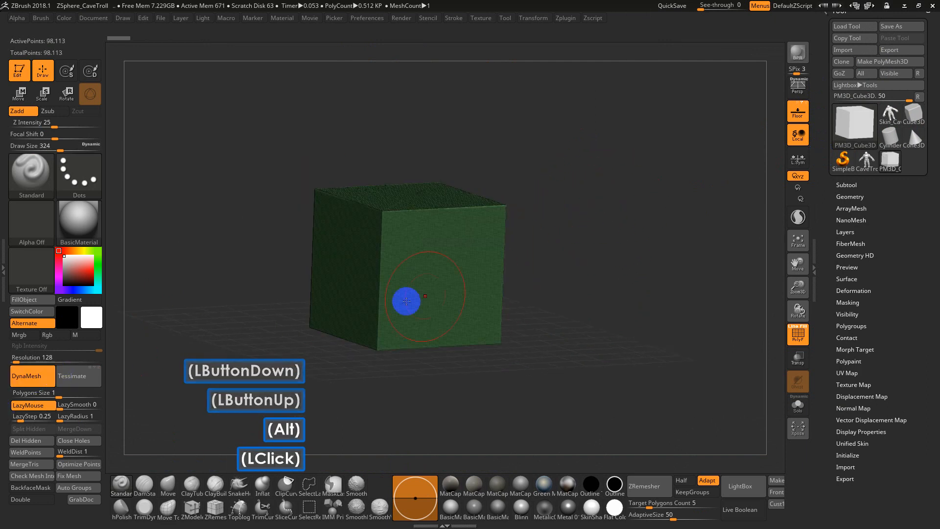
pyautogui.moveTo(538, 298); pyautogui.dragTo(668, 294)
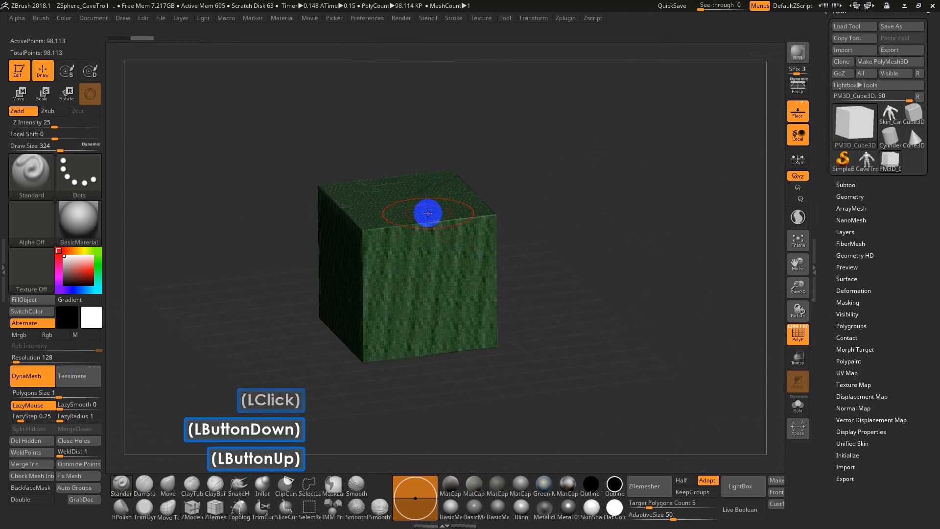
pyautogui.keyDown('alt'); pyautogui.moveTo(550, 222); pyautogui.dragTo(548, 125); pyautogui.keyUp('alt')
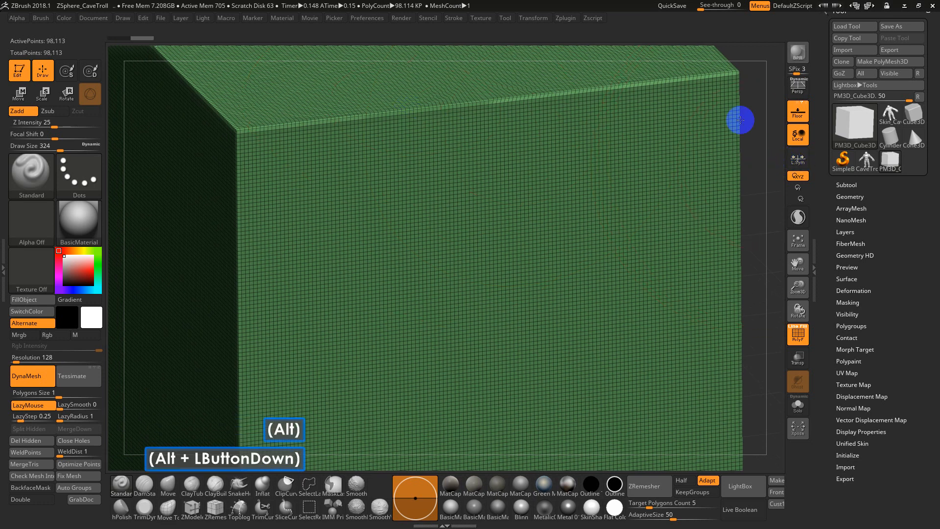
pyautogui.keyDown('alt'); pyautogui.click(739, 119); pyautogui.keyUp('alt')
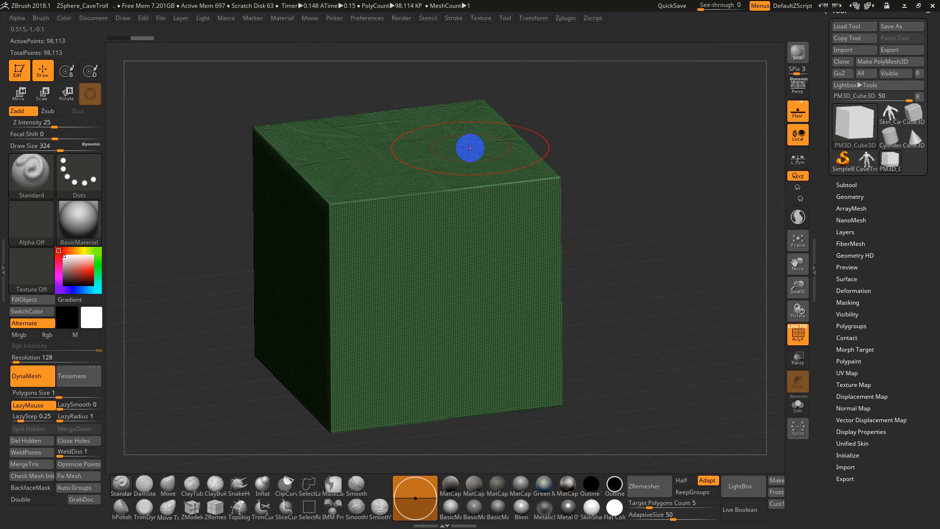
# Insert a mirrored pair of spheres on the cube's top face with the IMM Primitives brush's Insert Sphere and X symmetry
pyautogui.press('b')
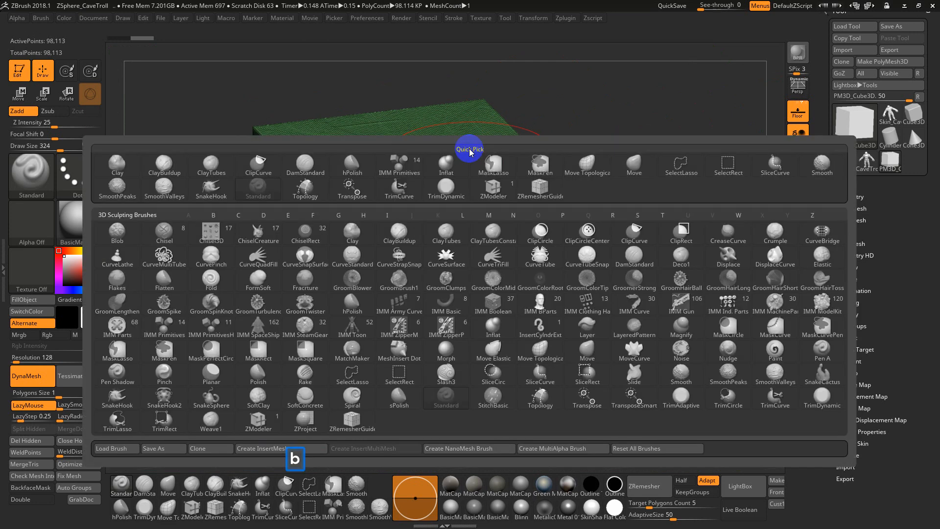
pyautogui.press('i')
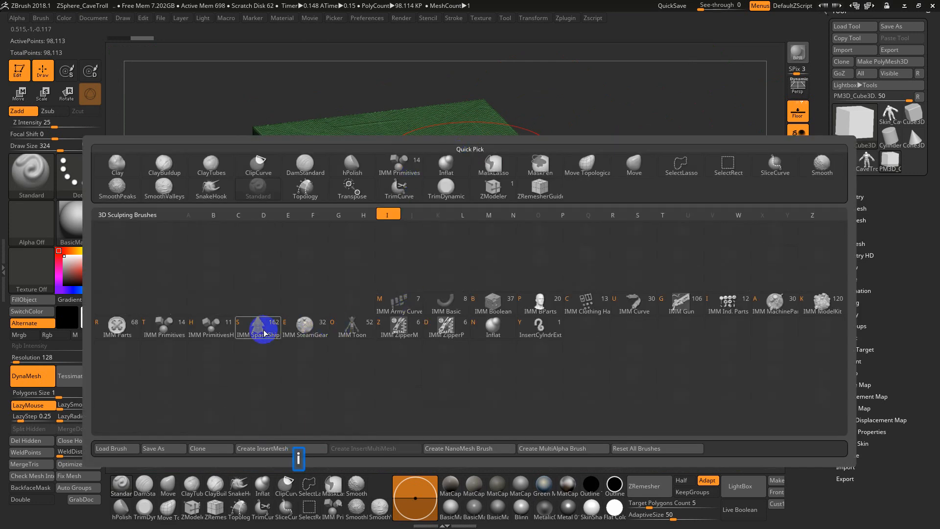
pyautogui.click(166, 332)
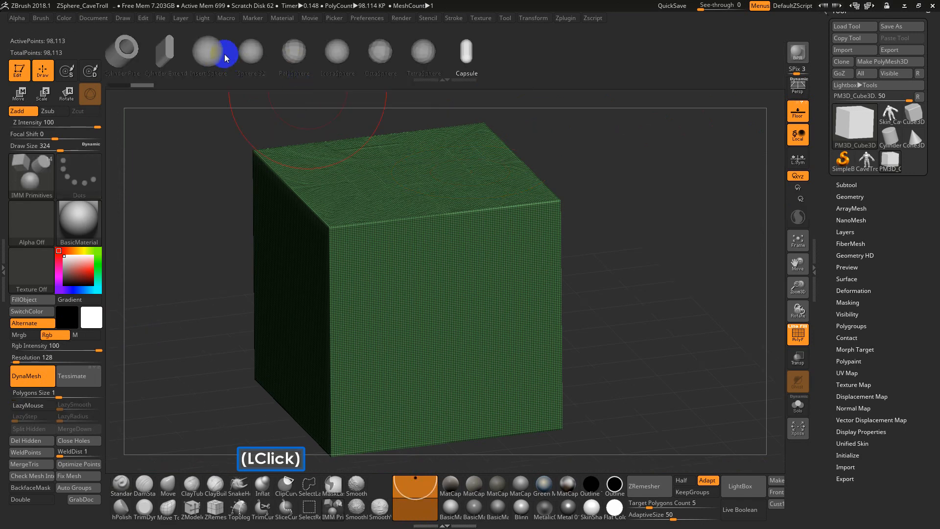
pyautogui.click(222, 55)
pyautogui.press('x')
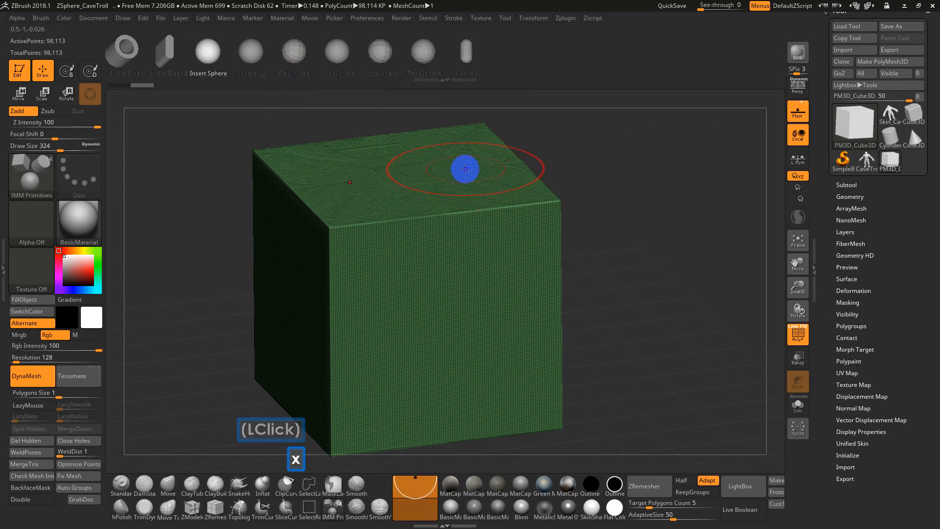
pyautogui.moveTo(477, 159); pyautogui.dragTo(521, 201)
pyautogui.keyDown('alt'); pyautogui.moveTo(628, 261); pyautogui.dragTo(623, 267); pyautogui.keyUp('alt')
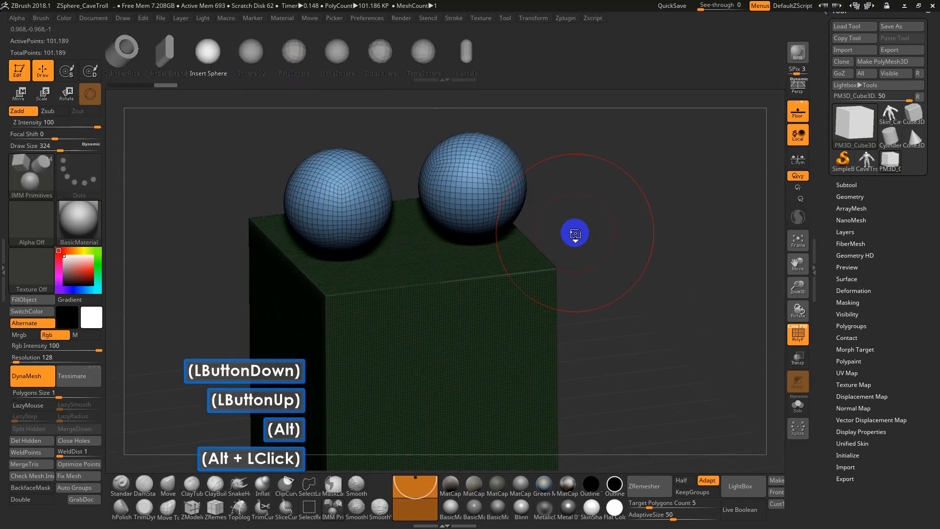
# Move the mirrored spheres outward and down so they intersect the cube's upper edges, and return to draw mode
pyautogui.press('w')
pyautogui.keyDown('shift'); pyautogui.moveTo(575, 235); pyautogui.dragTo(619, 193); pyautogui.keyUp('shift')
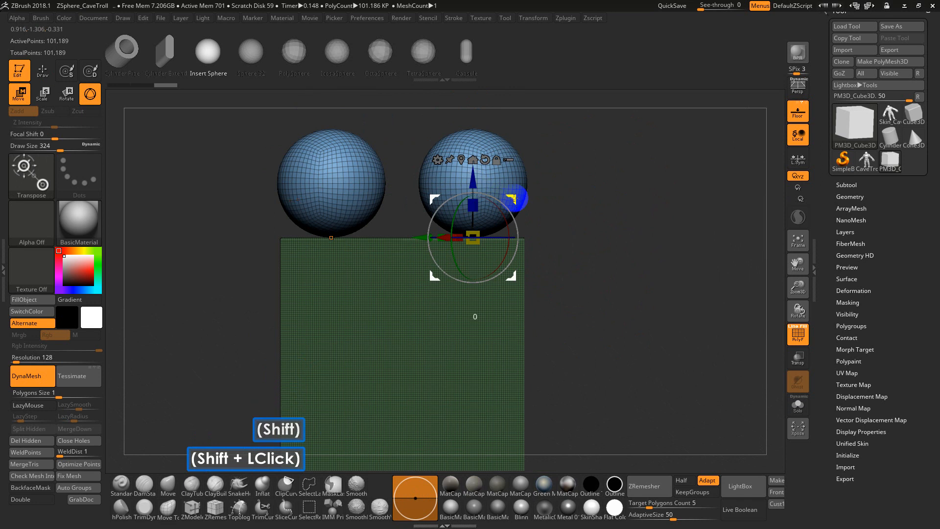
pyautogui.moveTo(514, 198); pyautogui.dragTo(552, 245)
pyautogui.moveTo(608, 257)
pyautogui.keyDown('alt'); pyautogui.mouseDown()
pyautogui.moveTo(605, 247)
pyautogui.moveTo(614, 279)
pyautogui.mouseUp(); pyautogui.keyUp('alt')
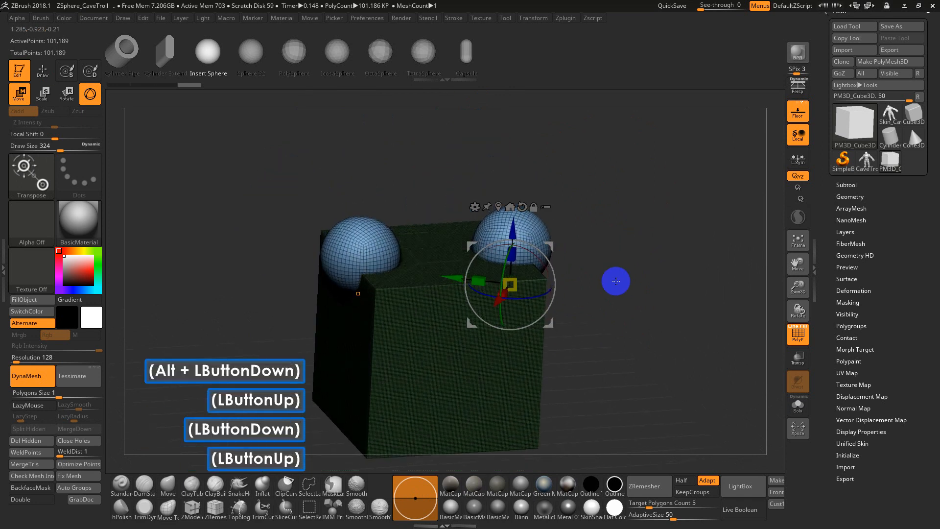
pyautogui.press('q')
# Try clearing the cube's mask and compare the intersecting cube and spheres with and without the polyframe
pyautogui.keyDown('ctrl'); pyautogui.moveTo(673, 187); pyautogui.dragTo(617, 336); pyautogui.keyUp('ctrl')
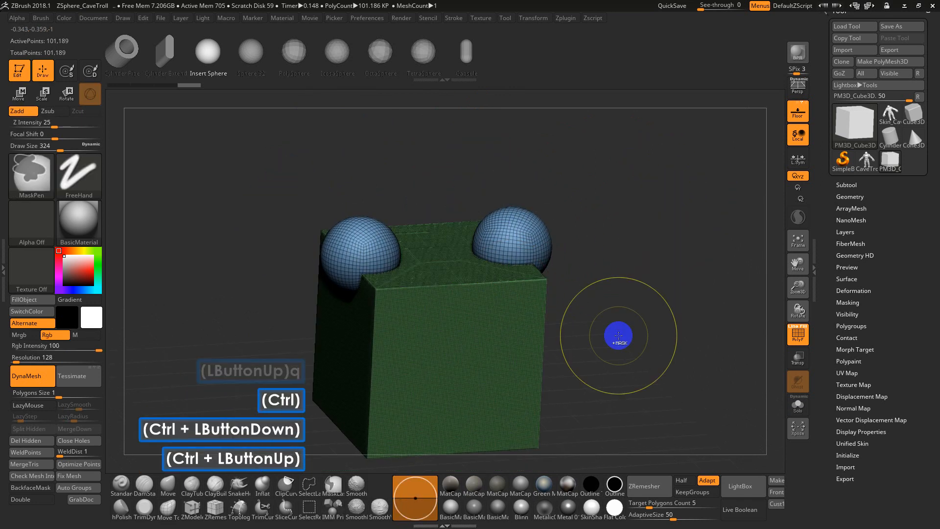
pyautogui.hotkey('shift', 'f')
pyautogui.keyDown('alt'); pyautogui.moveTo(633, 279); pyautogui.dragTo(649, 300); pyautogui.keyUp('alt')
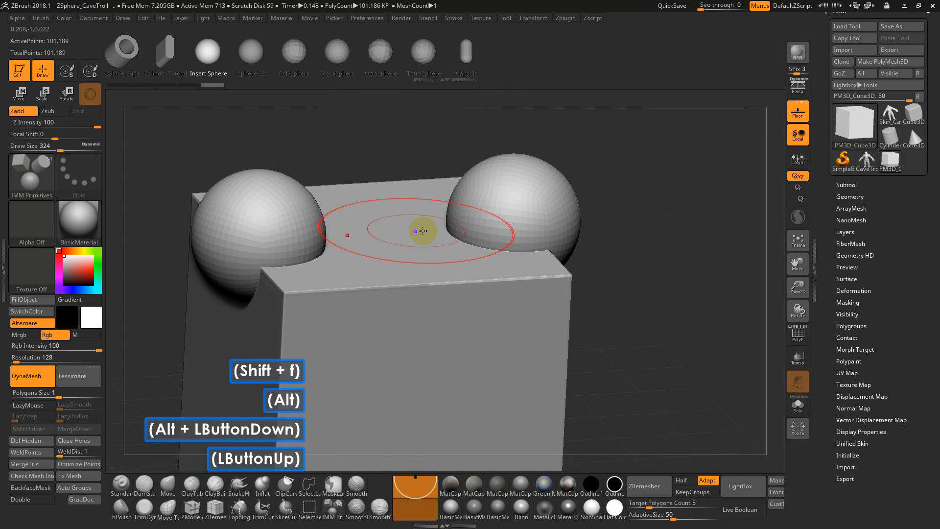
pyautogui.hotkey('shift', 'f')
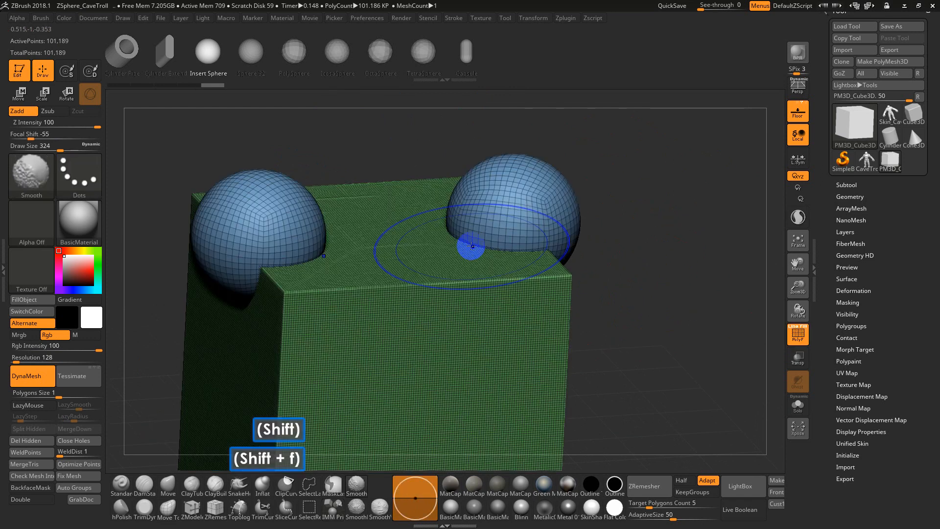
pyautogui.hotkey('shift', 'f')
# Expand the subtool list to check how the cube and spheres are stored, with the polyframe hidden and shown again
pyautogui.hotkey('shift', 'f')
pyautogui.press('ctrl')
pyautogui.hotkey('ctrl', 'z')
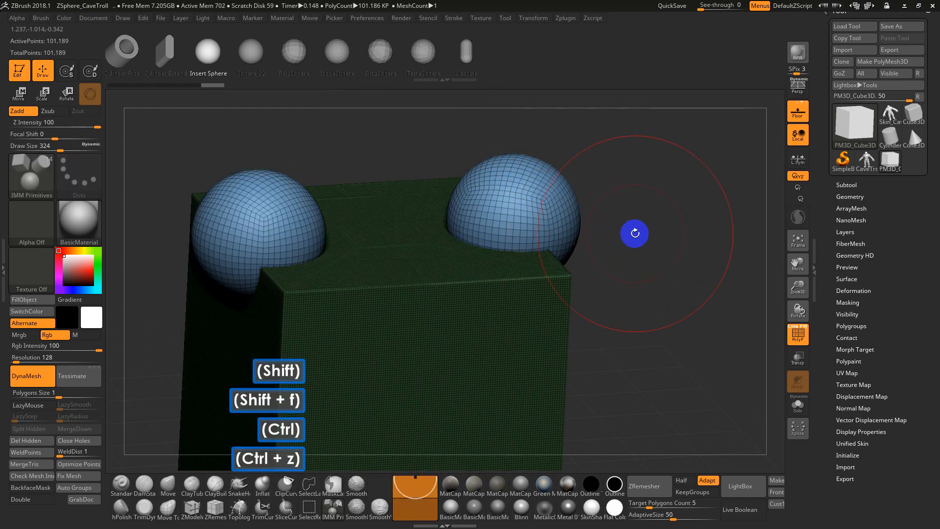
pyautogui.hotkey('shift', 'f')
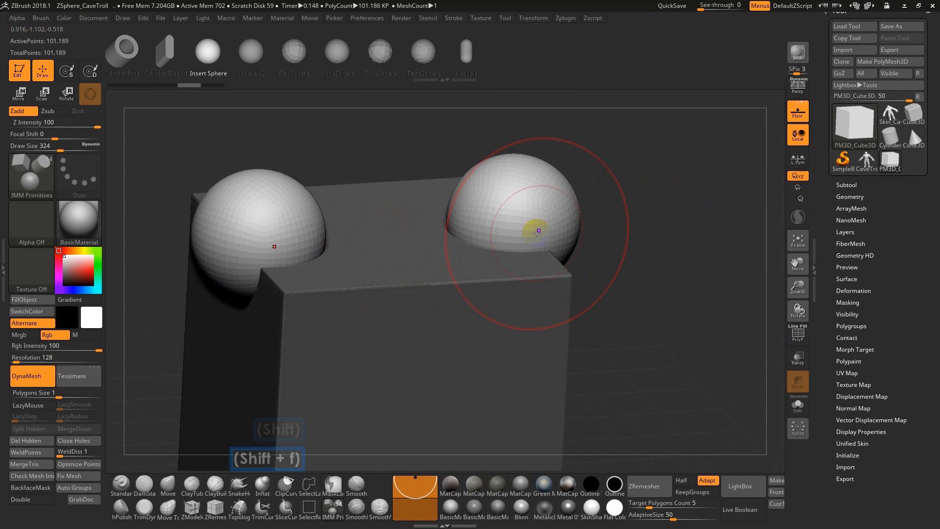
pyautogui.click(852, 184)
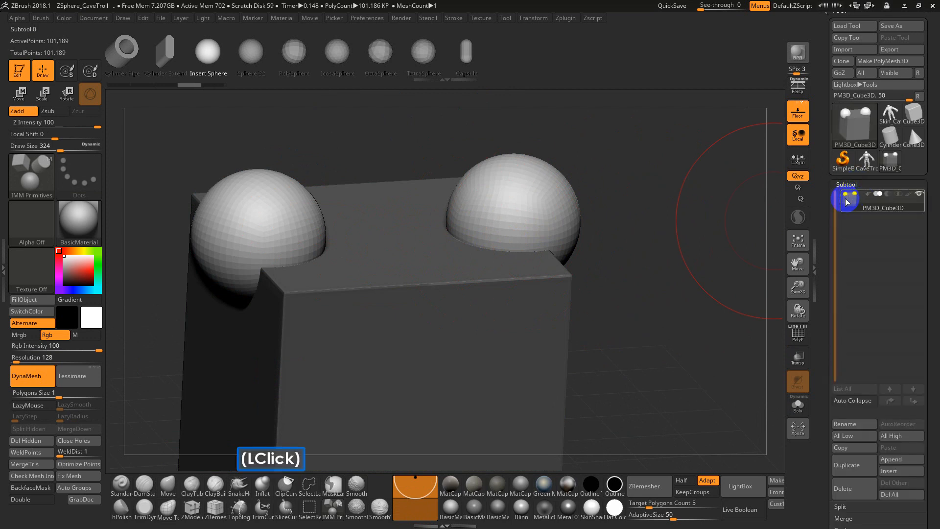
pyautogui.press('ctrl')
pyautogui.hotkey('shift', 'f')
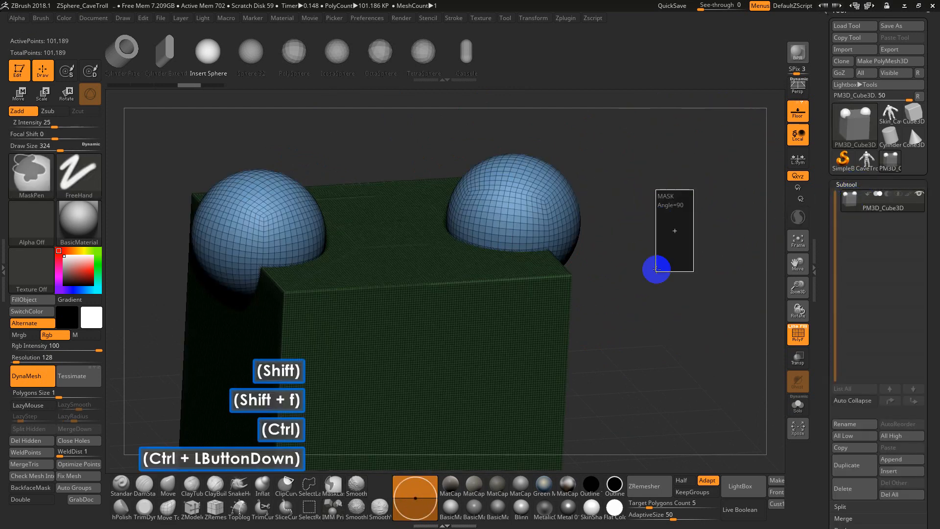
# Clear the cube's mask and update the DynaMesh to fuse the cube and spheres, checking the seams with the polyframe toggled
pyautogui.keyDown('ctrl'); pyautogui.click(594, 265); pyautogui.keyUp('ctrl')
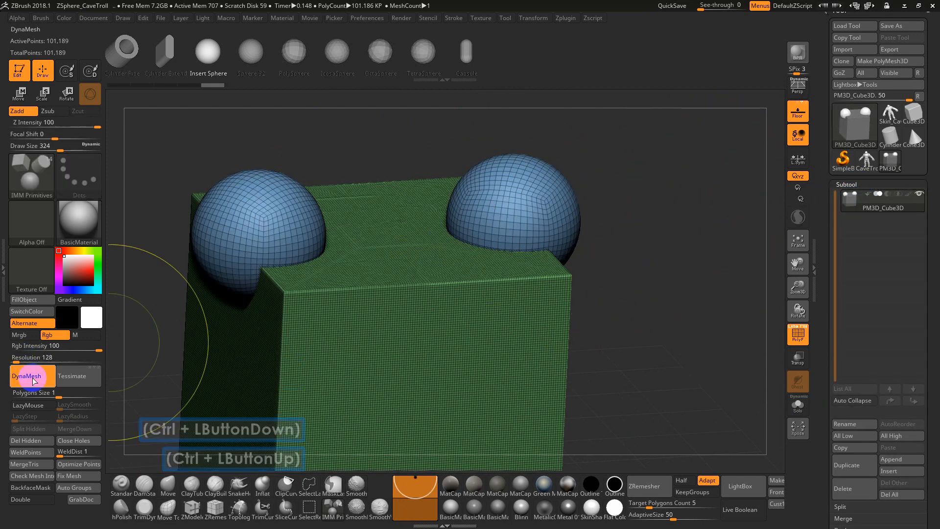
pyautogui.press('ctrl')
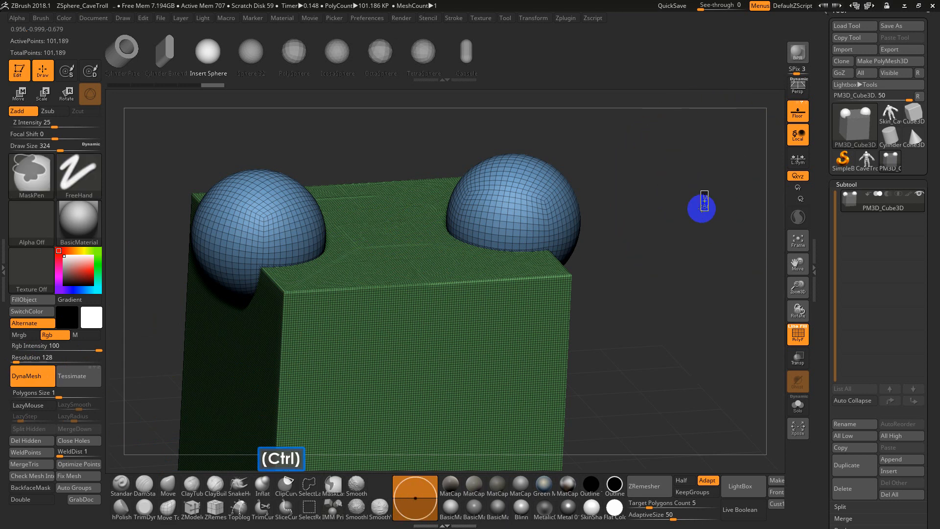
pyautogui.keyDown('ctrl'); pyautogui.moveTo(707, 191); pyautogui.dragTo(654, 341); pyautogui.keyUp('ctrl')
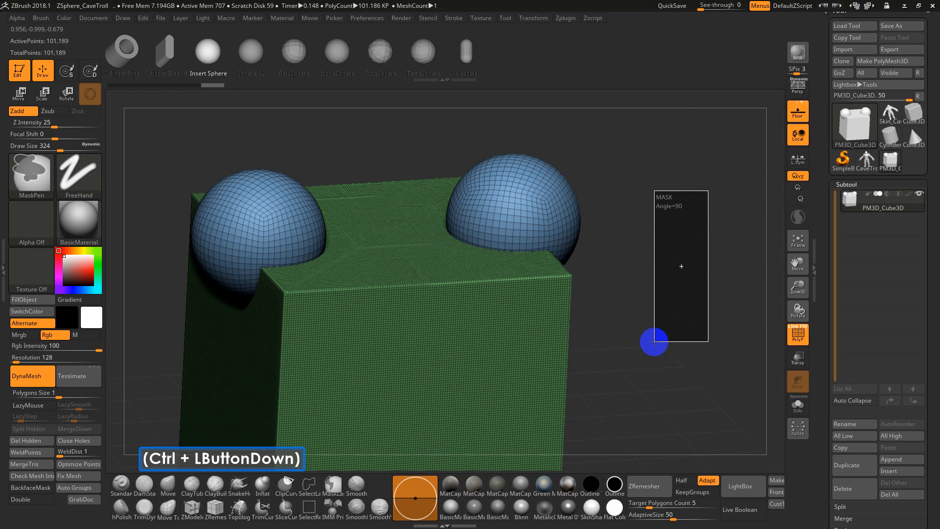
pyautogui.keyDown('ctrl'); pyautogui.moveTo(654, 341); pyautogui.dragTo(653, 341); pyautogui.keyUp('ctrl')
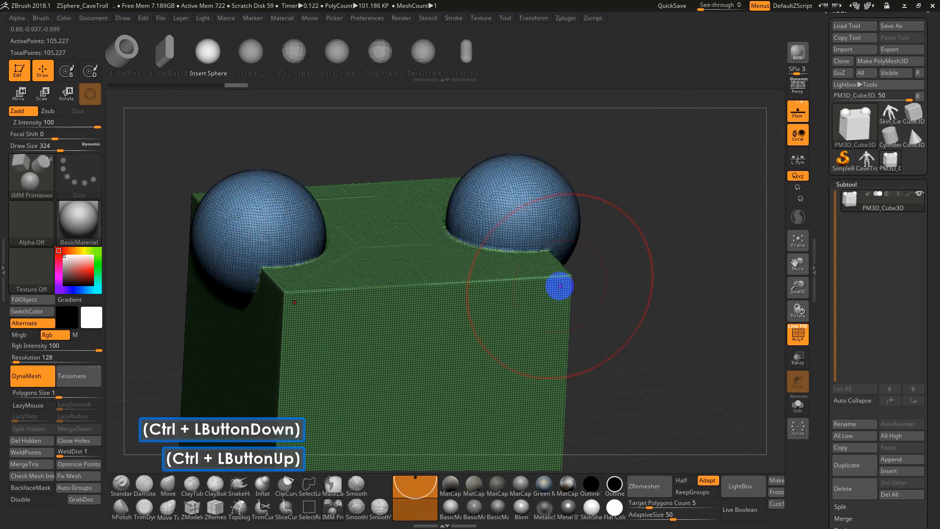
pyautogui.hotkey('shift', 'f')
# Set the draw size to 207, hide the polyframe, and try smoothing the seam between sphere and cube
pyautogui.hotkey('shift', 'f')
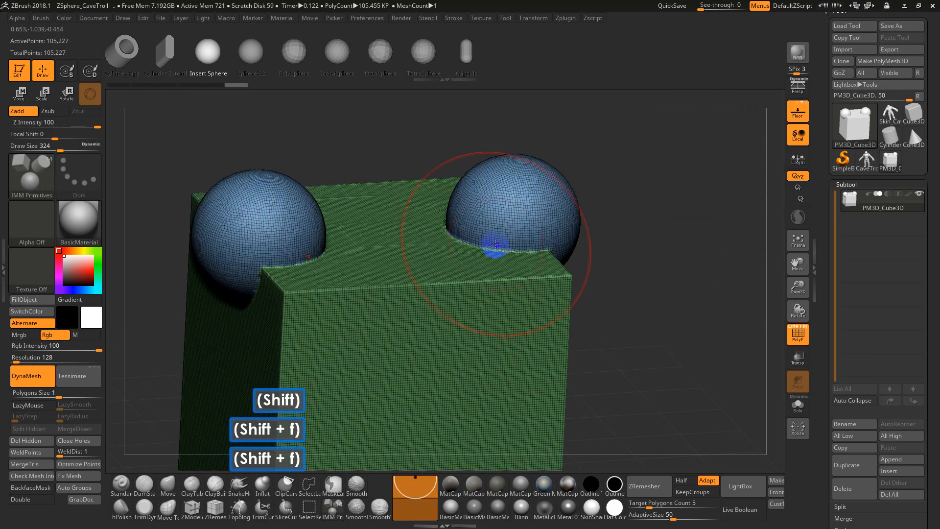
pyautogui.press('s')
pyautogui.moveTo(509, 242)
pyautogui.mouseDown()
pyautogui.moveTo(441, 237)
pyautogui.moveTo(490, 254)
pyautogui.moveTo(722, 272)
pyautogui.mouseUp()
pyautogui.click(705, 277)
pyautogui.hotkey('shift', 'f')
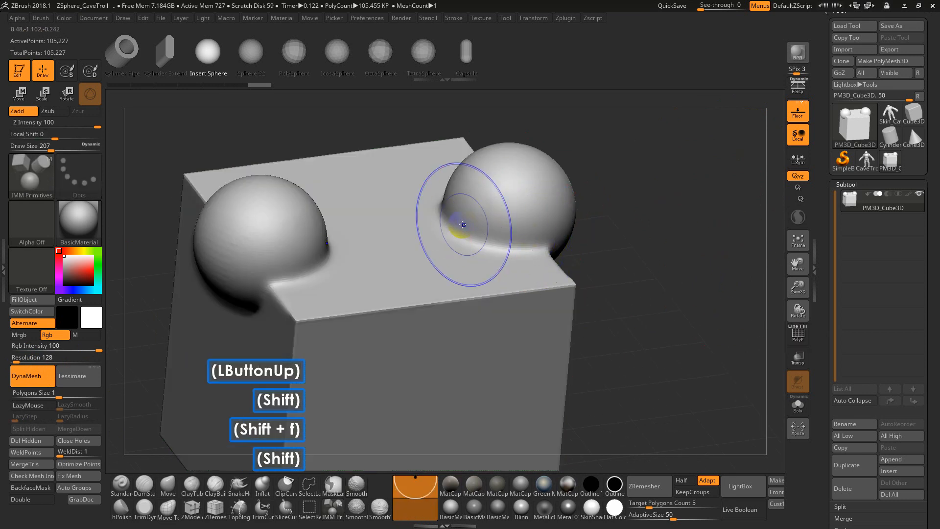
pyautogui.moveTo(457, 215)
pyautogui.keyDown('shift'); pyautogui.mouseDown()
pyautogui.moveTo(500, 235)
pyautogui.moveTo(457, 210)
pyautogui.mouseUp(); pyautogui.keyUp('shift')
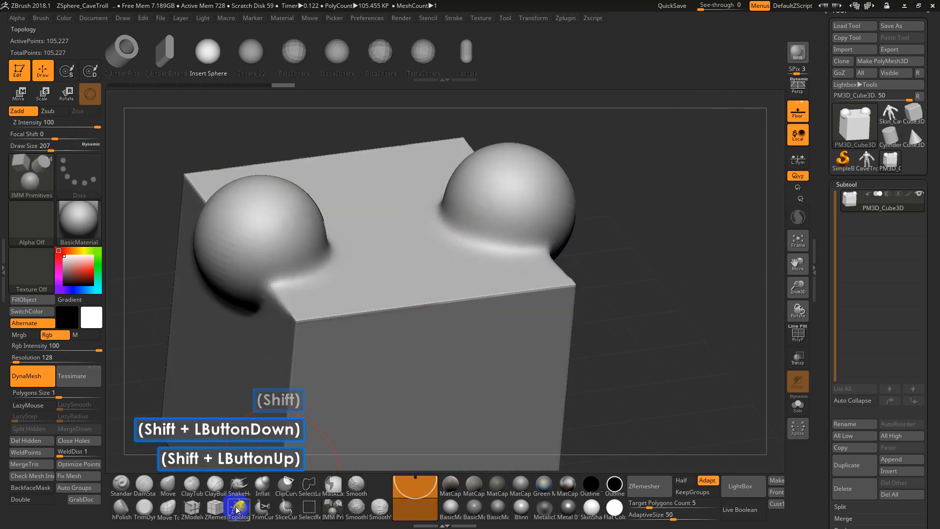
# Try building a clay bridge between the two spheres with ClayBuildup and smoothing it into the cube
pyautogui.click(215, 483)
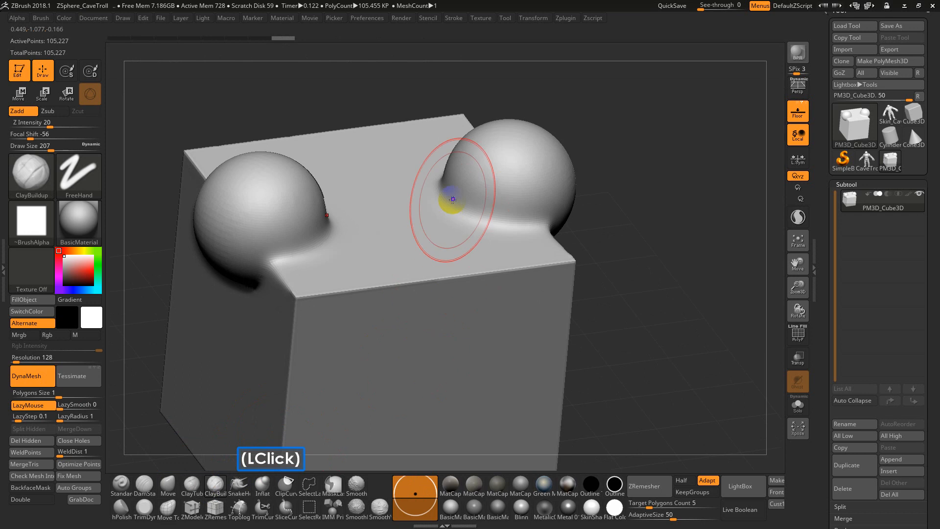
pyautogui.moveTo(325, 210)
pyautogui.mouseDown()
pyautogui.moveTo(470, 191)
pyautogui.moveTo(416, 213)
pyautogui.mouseUp()
pyautogui.moveTo(483, 187)
pyautogui.mouseDown()
pyautogui.moveTo(419, 222)
pyautogui.moveTo(482, 155)
pyautogui.mouseUp()
pyautogui.moveTo(661, 195); pyautogui.dragTo(611, 189, button='right')
pyautogui.moveTo(611, 188)
pyautogui.mouseDown()
pyautogui.moveTo(399, 220)
pyautogui.moveTo(440, 225)
pyautogui.mouseUp()
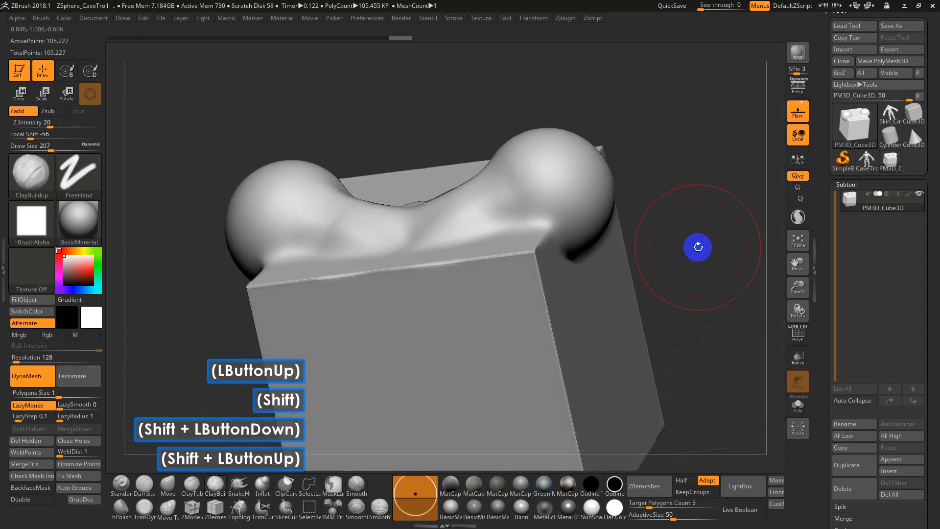
# Show the polyframe and examine how the polygroups run across the sculpted bridge between the spheres
pyautogui.hotkey('shift', 'f')
pyautogui.moveTo(699, 262); pyautogui.dragTo(473, 220)
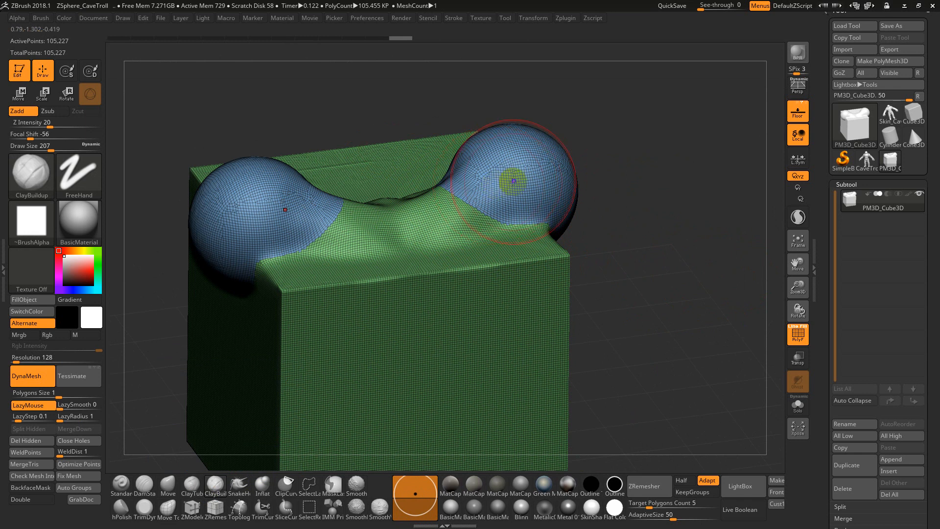
pyautogui.moveTo(723, 211); pyautogui.dragTo(683, 219)
pyautogui.moveTo(683, 218)
pyautogui.keyDown('alt'); pyautogui.mouseDown()
pyautogui.moveTo(676, 189)
pyautogui.moveTo(706, 208)
pyautogui.moveTo(724, 201)
pyautogui.moveTo(677, 210)
pyautogui.moveTo(565, 162)
pyautogui.mouseUp(); pyautogui.keyUp('alt')
# Undo the clay buildup and smoothing strokes on the fused cube and spheres
pyautogui.hotkey('ctrl', 'z')
pyautogui.hotkey('ctrl', 'z')
pyautogui.hotkey('ctrl', 'z')
pyautogui.hotkey('ctrl', 'z')
pyautogui.hotkey('ctrl', 'z')
pyautogui.hotkey('ctrl', 'z')
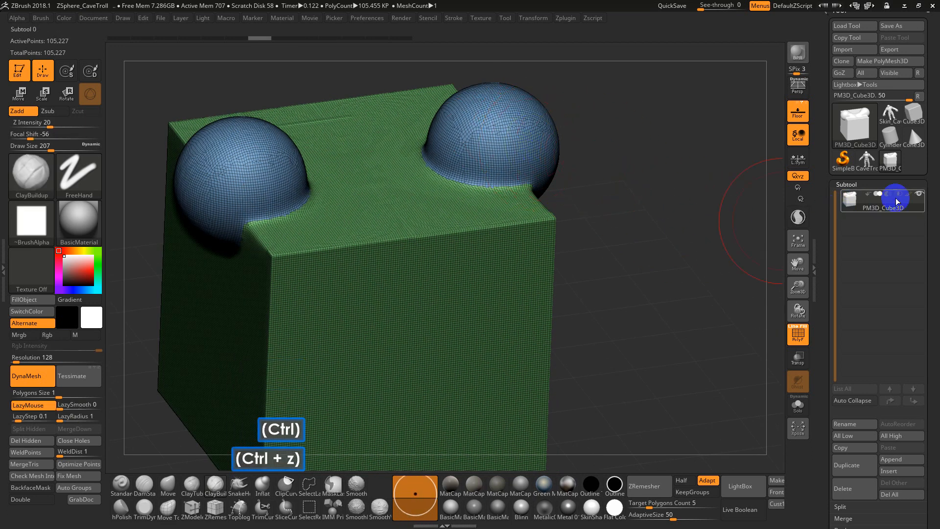
# Inspect the PM3D_Cube3D subtool's preview and polygon information for the fused mesh
pyautogui.moveTo(909, 198)
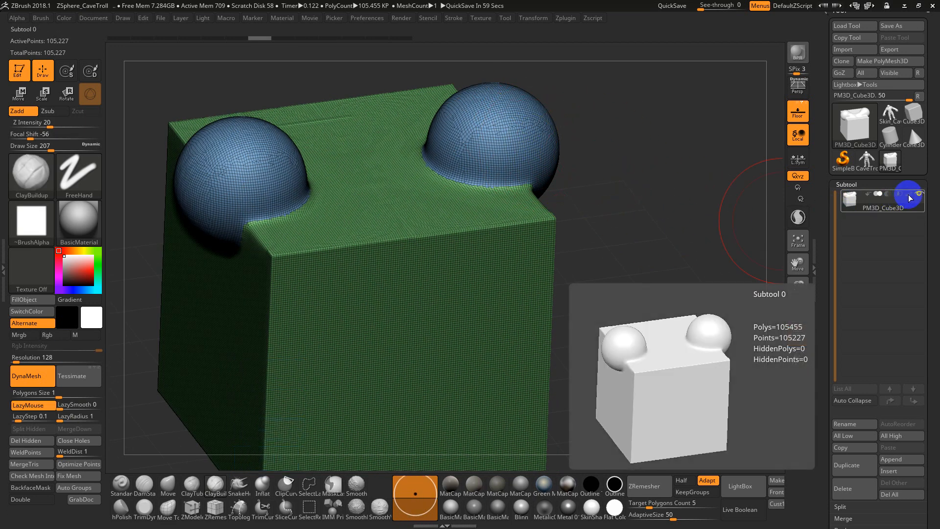
pyautogui.press('F5')
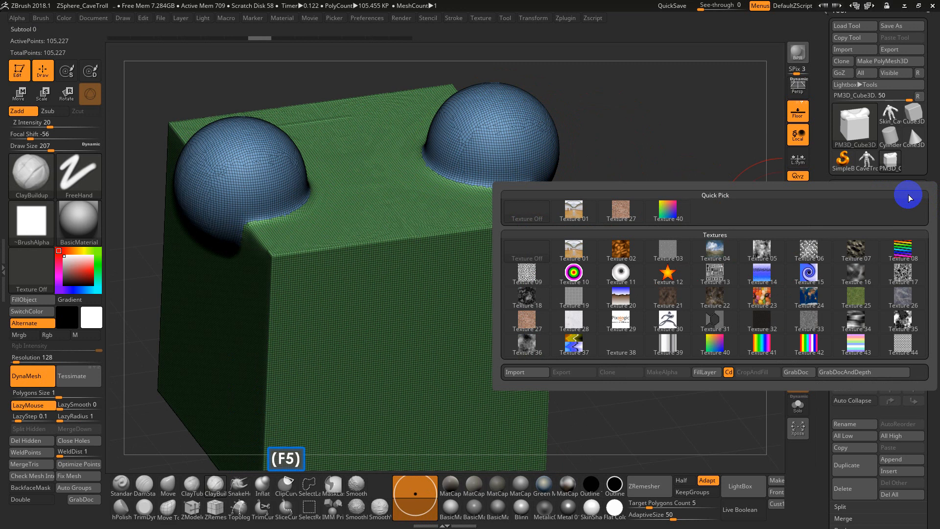
pyautogui.click(913, 197)
pyautogui.moveTo(913, 198)
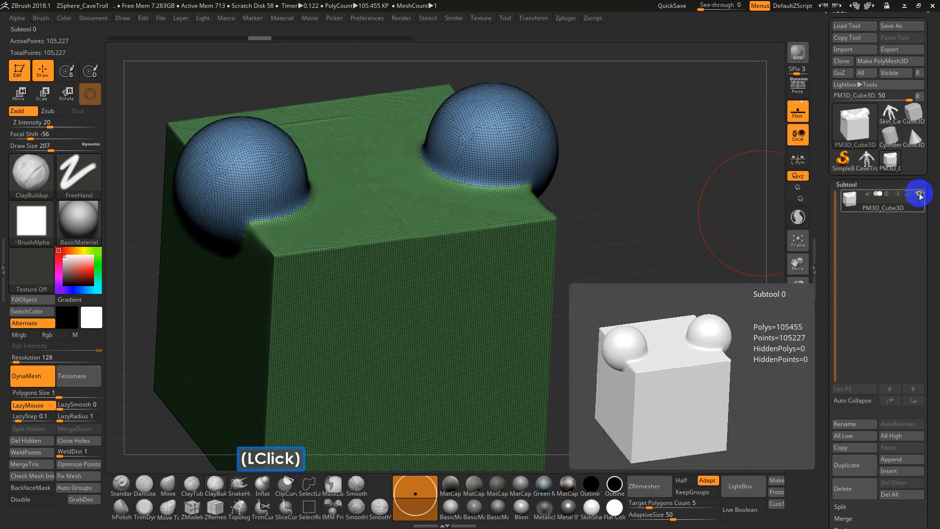
pyautogui.click(911, 197)
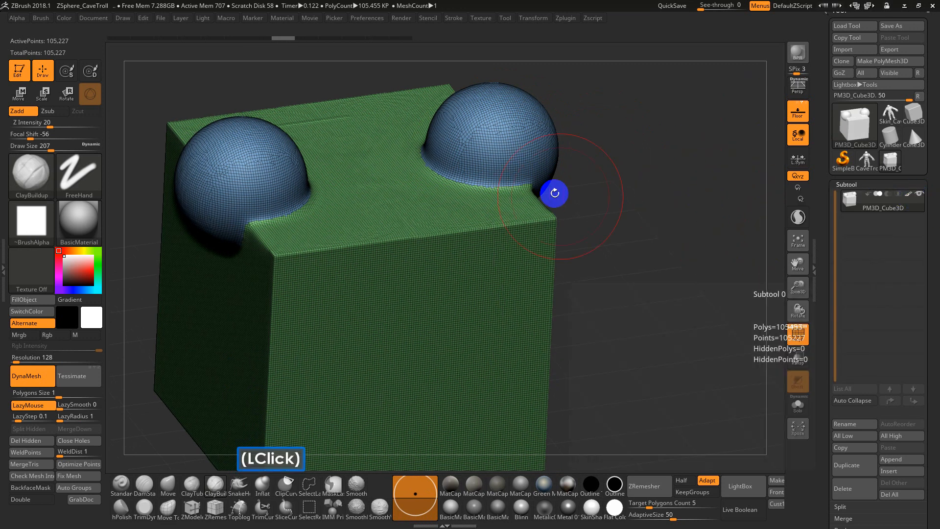
# Combine the cube and spheres into a single polygroup and update the DynaMesh
pyautogui.moveTo(909, 196)
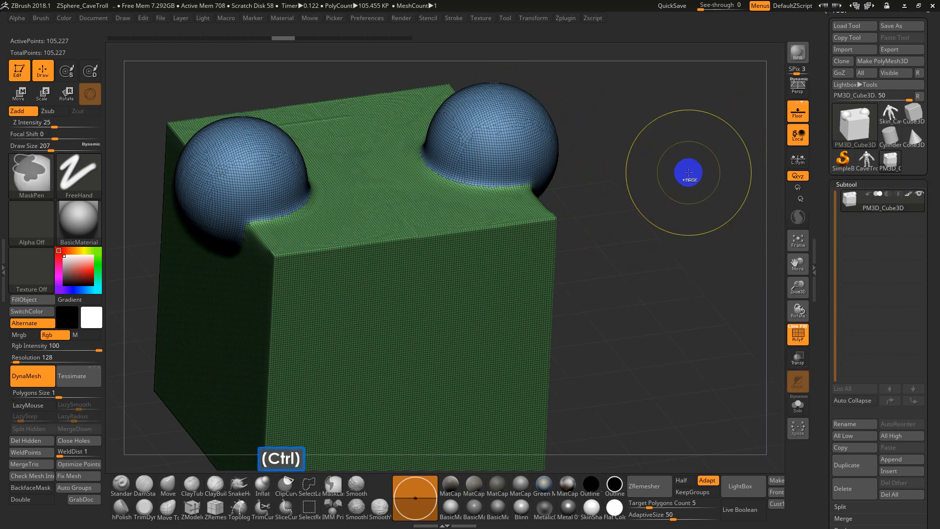
pyautogui.keyDown('ctrl'); pyautogui.moveTo(690, 174); pyautogui.dragTo(631, 276); pyautogui.keyUp('ctrl')
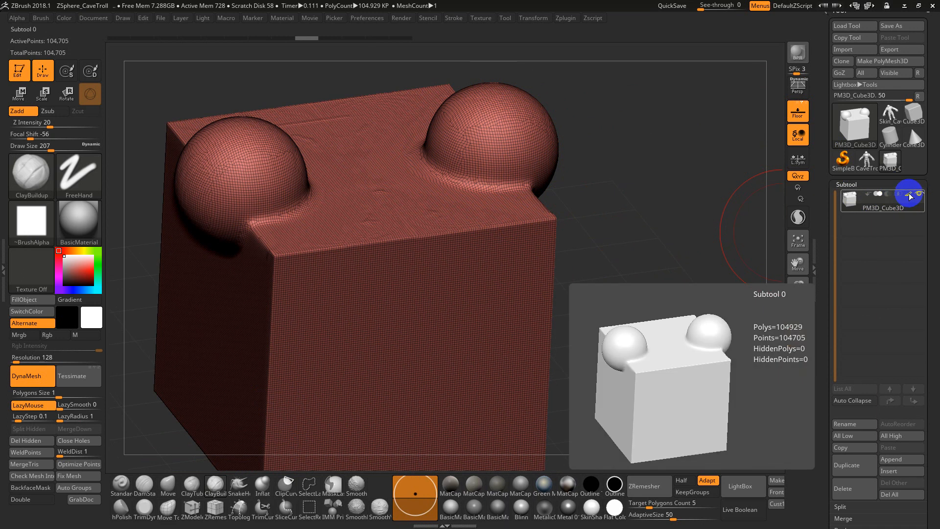
pyautogui.click(910, 196)
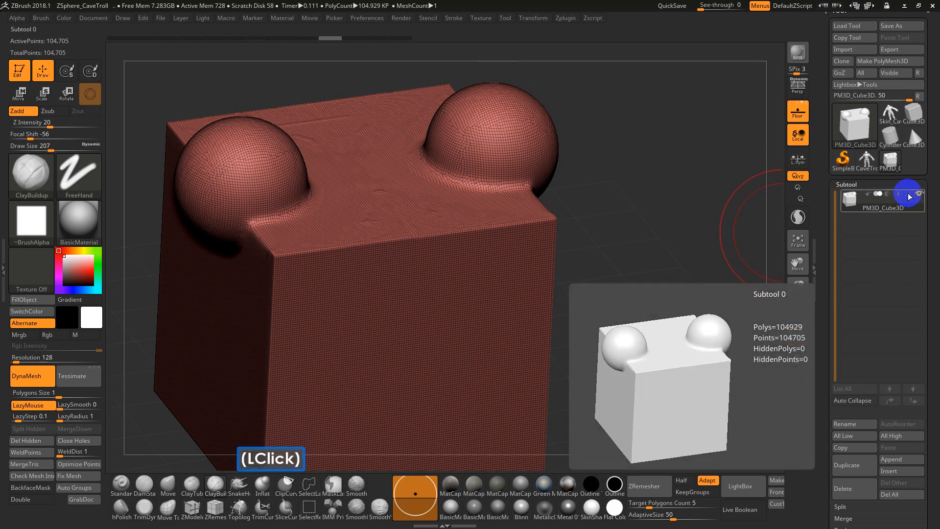
# Switch to the Skin_CaveTroll mesh and merge all its polygroups into a single group
pyautogui.click(889, 112)
pyautogui.keyDown('alt'); pyautogui.moveTo(542, 259); pyautogui.dragTo(705, 226); pyautogui.keyUp('alt')
pyautogui.keyDown('shift'); pyautogui.click(633, 248); pyautogui.keyUp('shift')
pyautogui.keyDown('alt'); pyautogui.moveTo(631, 159); pyautogui.dragTo(617, 141); pyautogui.keyUp('alt')
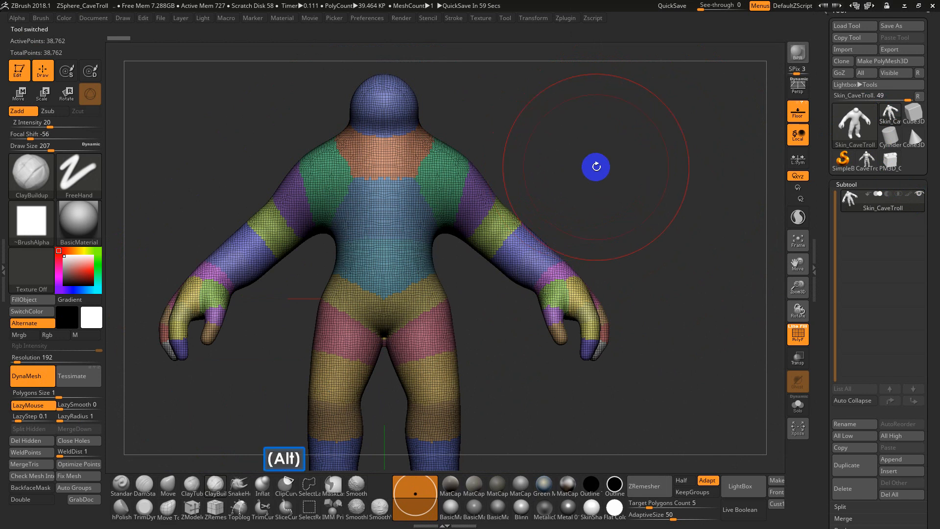
pyautogui.keyDown('alt'); pyautogui.moveTo(598, 164); pyautogui.dragTo(626, 164); pyautogui.keyUp('alt')
pyautogui.keyDown('alt'); pyautogui.click(625, 172); pyautogui.keyUp('alt')
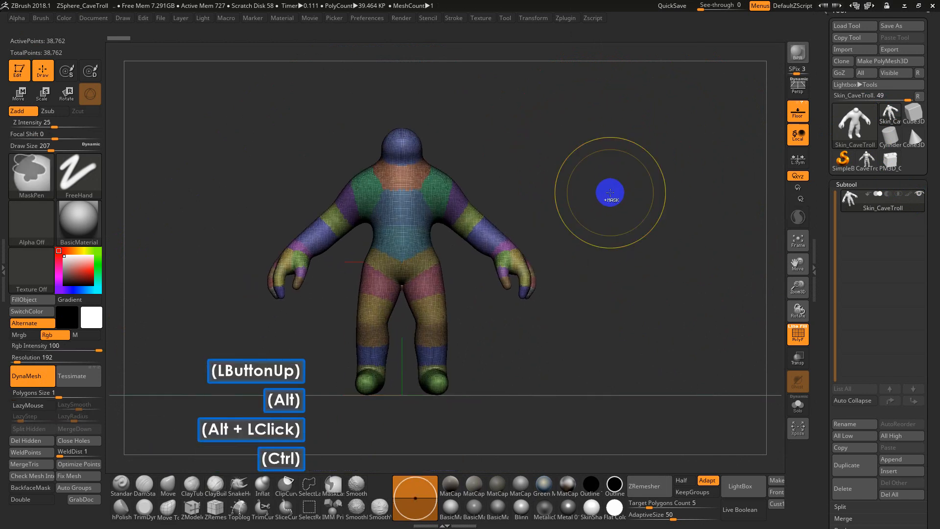
pyautogui.hotkey('ctrl', 'w')
pyautogui.moveTo(587, 174); pyautogui.dragTo(600, 177)
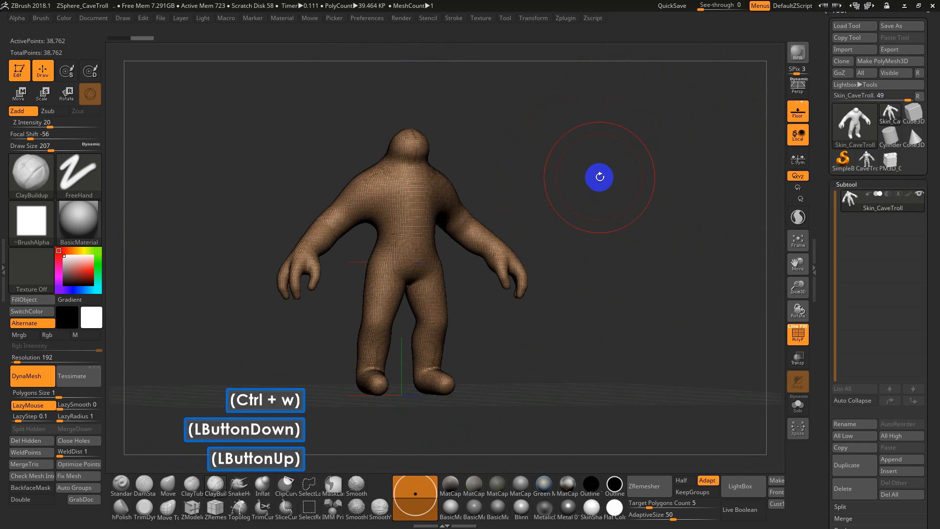
# Flatten the undersides of the troll's feet with a horizontal ClipCurve cut from the side view
pyautogui.moveTo(645, 217); pyautogui.dragTo(622, 301)
pyautogui.keyDown('shift'); pyautogui.click(627, 271); pyautogui.keyUp('shift')
pyautogui.keyDown('shift'); pyautogui.moveTo(618, 297); pyautogui.dragTo(652, 169); pyautogui.keyUp('shift')
pyautogui.keyDown('alt'); pyautogui.click(659, 235); pyautogui.keyUp('alt')
pyautogui.moveTo(660, 235); pyautogui.dragTo(516, 320)
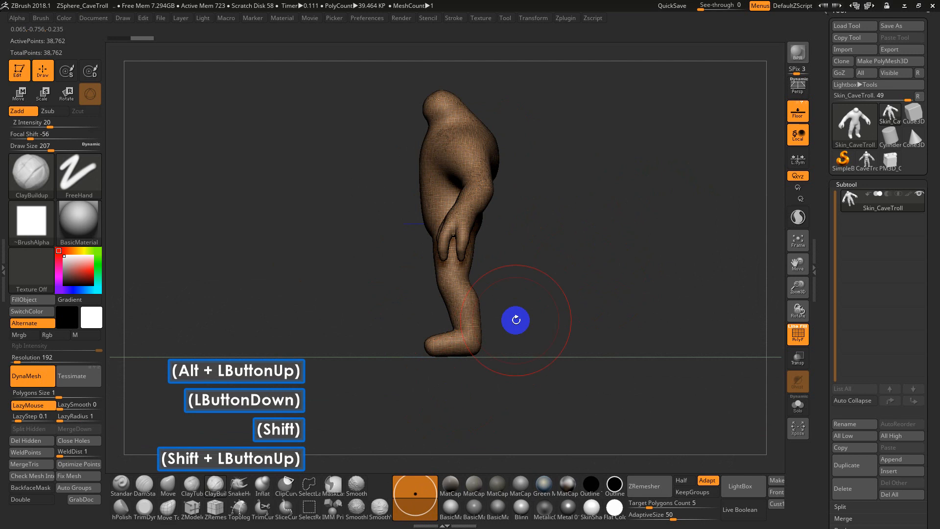
pyautogui.click(288, 485)
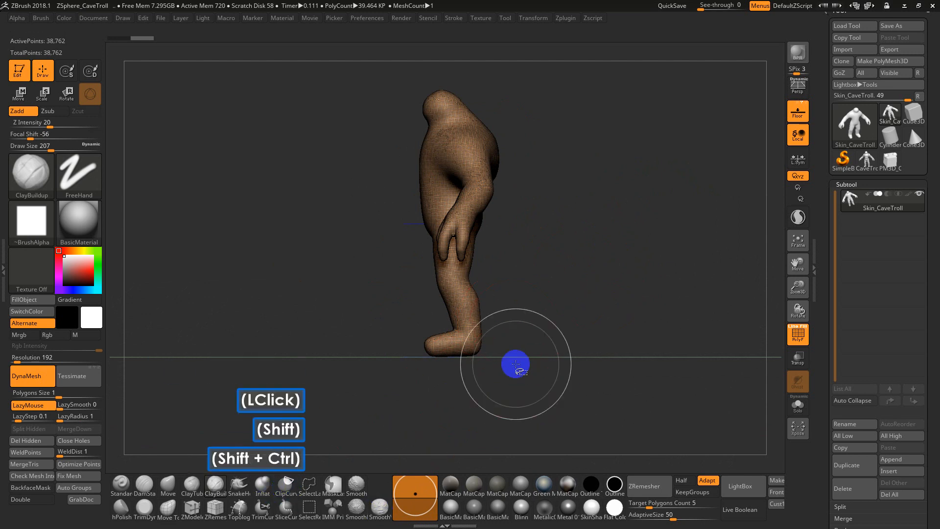
pyautogui.moveTo(507, 351)
pyautogui.keyDown('ctrl'); pyautogui.keyDown('shift'); pyautogui.mouseDown()
pyautogui.moveTo(359, 350)
pyautogui.moveTo(362, 343)
pyautogui.mouseUp(); pyautogui.keyUp('shift'); pyautogui.keyUp('ctrl')
pyautogui.moveTo(562, 294)
pyautogui.keyDown('shift'); pyautogui.mouseDown()
pyautogui.moveTo(615, 292)
pyautogui.moveTo(621, 338)
pyautogui.moveTo(660, 347)
pyautogui.mouseUp(); pyautogui.keyUp('shift')
# Return to draw mode, set the draw size to 97, and inspect the topology of the troll's arms and hands
pyautogui.press('q')
pyautogui.press('s')
pyautogui.moveTo(587, 197); pyautogui.dragTo(571, 195)
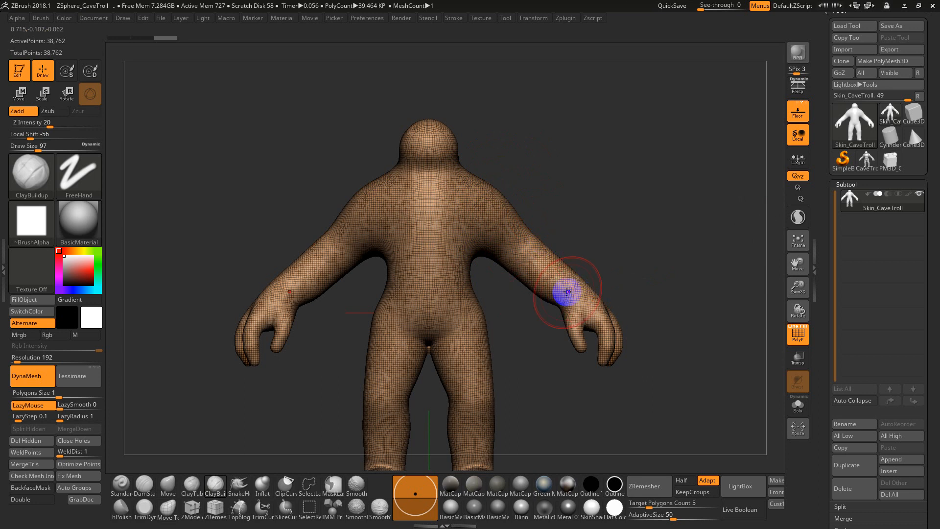
pyautogui.moveTo(654, 289); pyautogui.dragTo(674, 227)
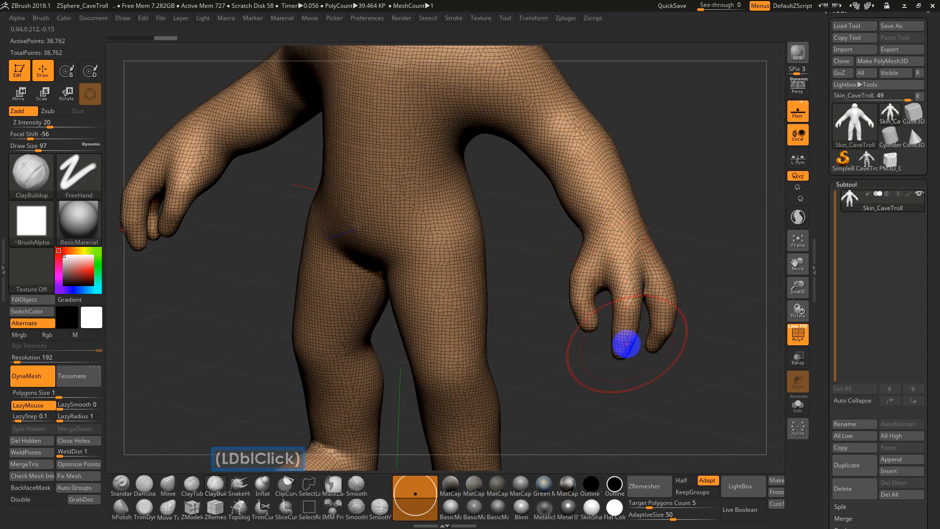
pyautogui.moveTo(711, 310); pyautogui.dragTo(695, 284)
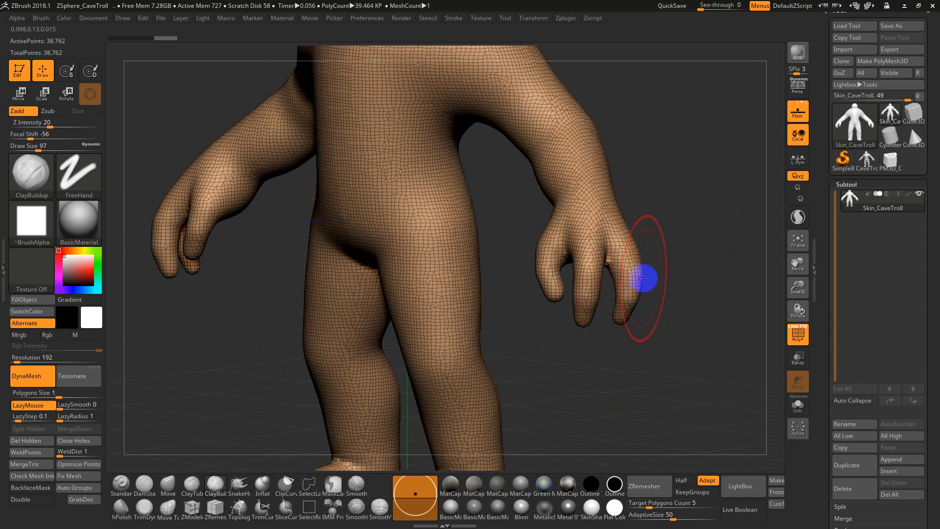
pyautogui.moveTo(658, 300)
pyautogui.mouseDown()
pyautogui.moveTo(669, 295)
pyautogui.moveTo(710, 324)
pyautogui.moveTo(617, 400)
pyautogui.mouseUp()
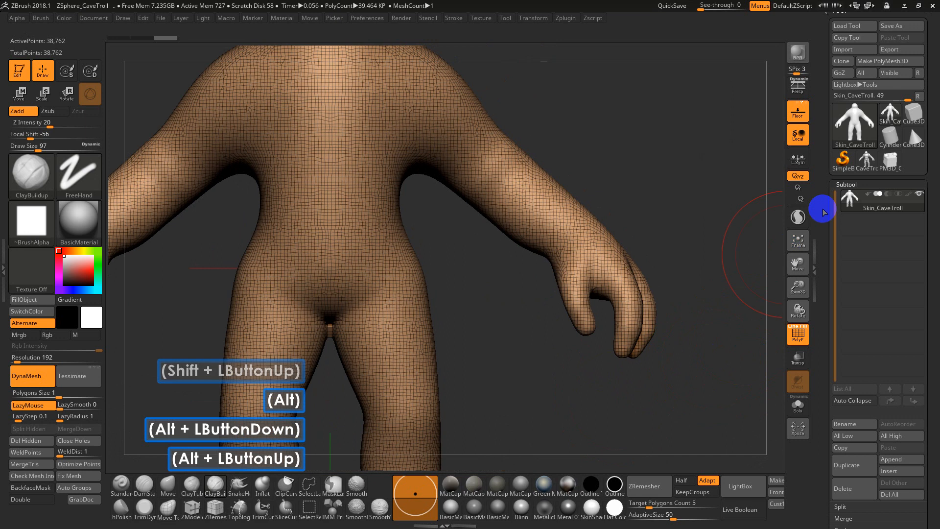
# Expand the ZRemesher settings in the troll's geometry options and turn off Adapt
pyautogui.click(858, 185)
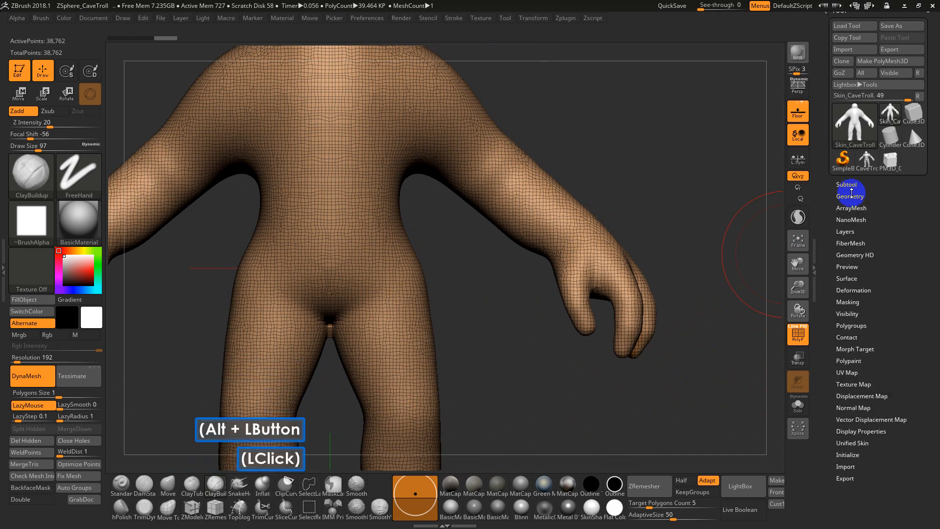
pyautogui.click(851, 196)
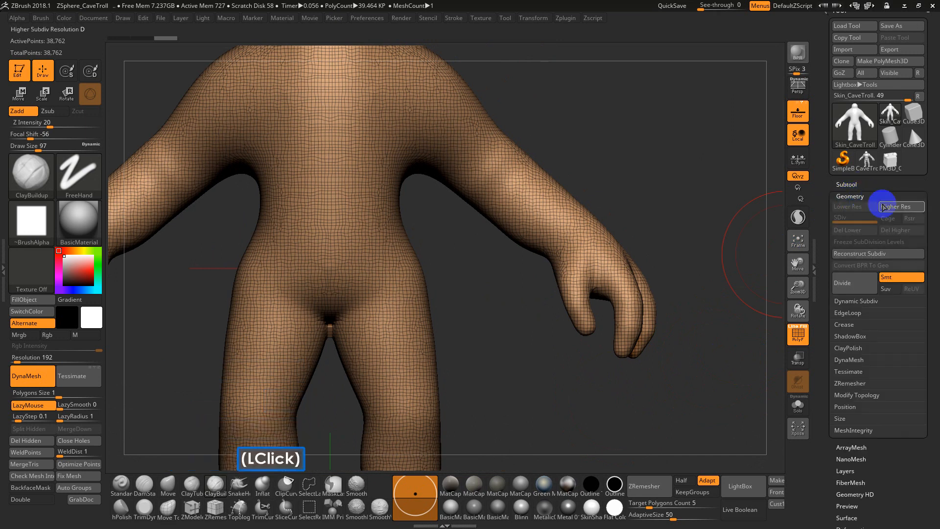
pyautogui.click(848, 384)
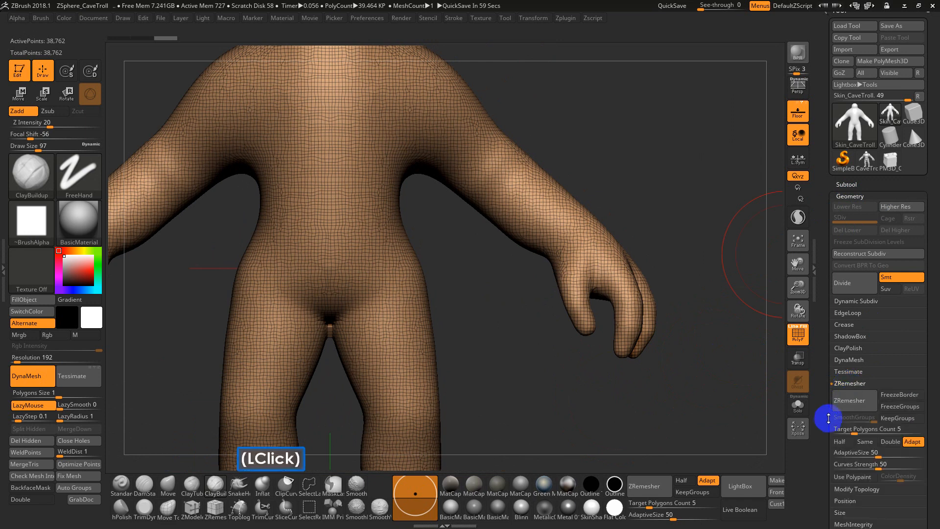
pyautogui.moveTo(829, 417); pyautogui.dragTo(829, 385)
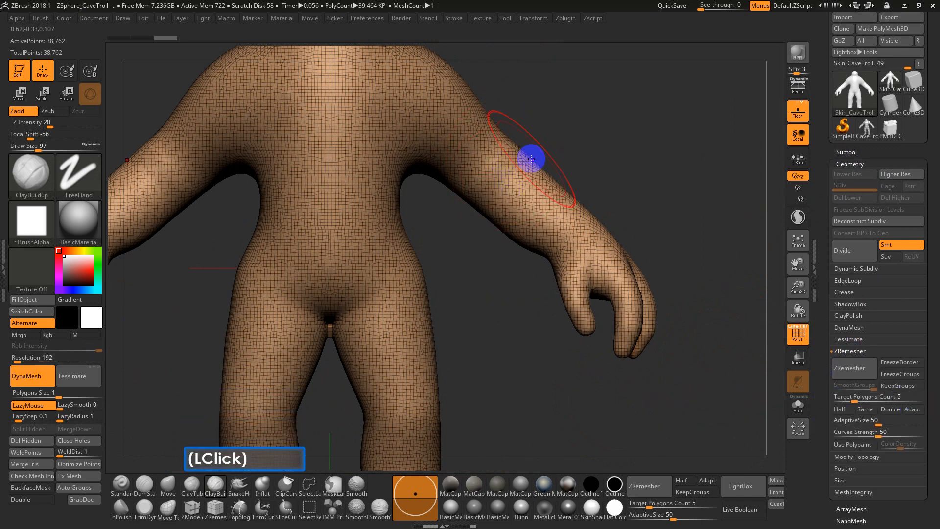
# Inspect the troll's torso and arm topology and retopologize the mesh with ZRemesher at a target polygons count of 5
pyautogui.keyDown('alt'); pyautogui.moveTo(583, 133); pyautogui.dragTo(536, 402); pyautogui.keyUp('alt')
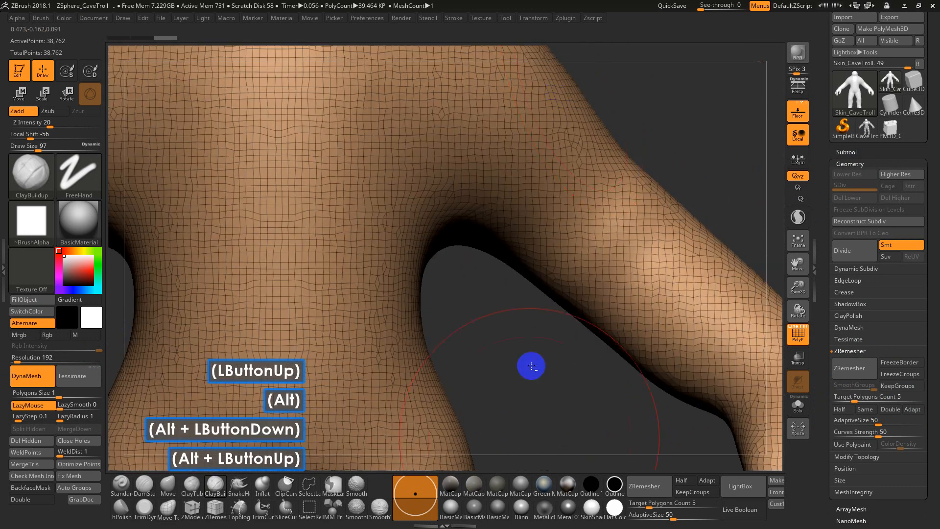
pyautogui.keyDown('alt'); pyautogui.moveTo(696, 94); pyautogui.dragTo(619, 183); pyautogui.keyUp('alt')
pyautogui.keyDown('alt'); pyautogui.moveTo(589, 265); pyautogui.dragTo(609, 192); pyautogui.keyUp('alt')
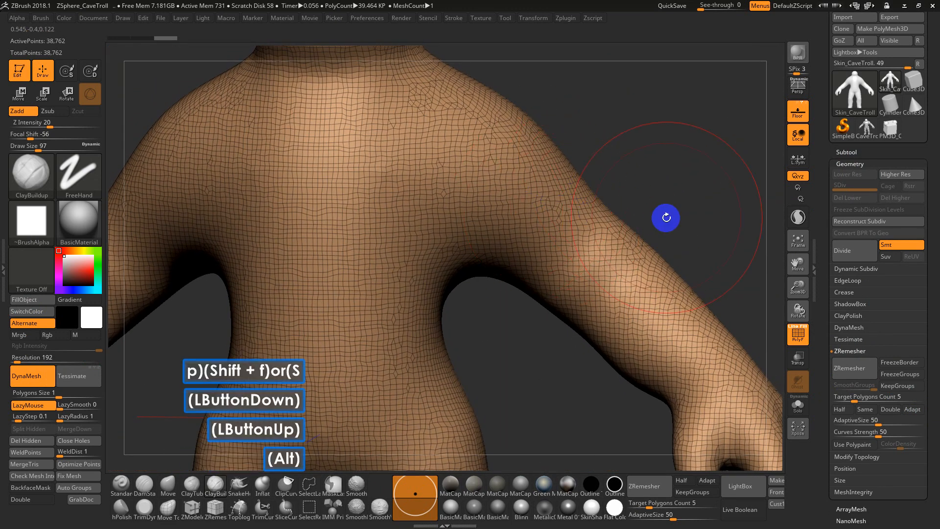
pyautogui.keyDown('alt'); pyautogui.moveTo(665, 216); pyautogui.dragTo(709, 171); pyautogui.keyUp('alt')
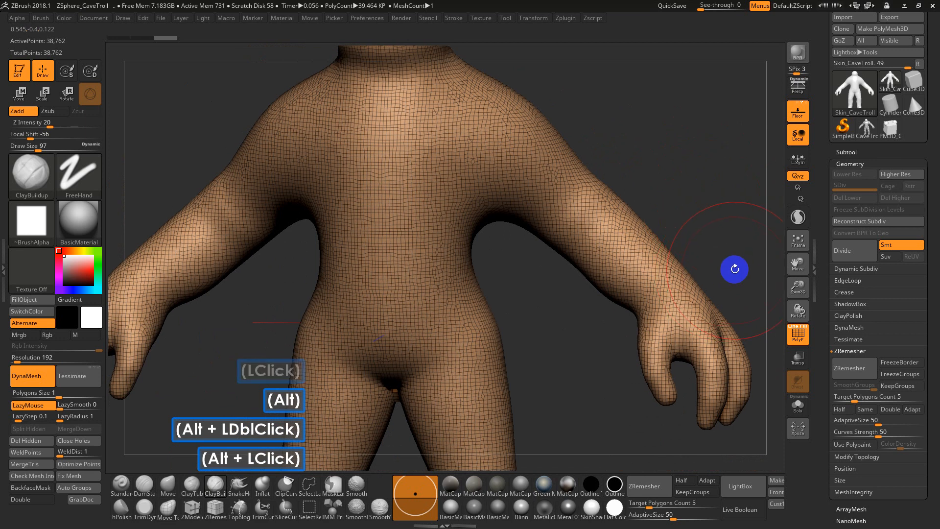
pyautogui.click(860, 377)
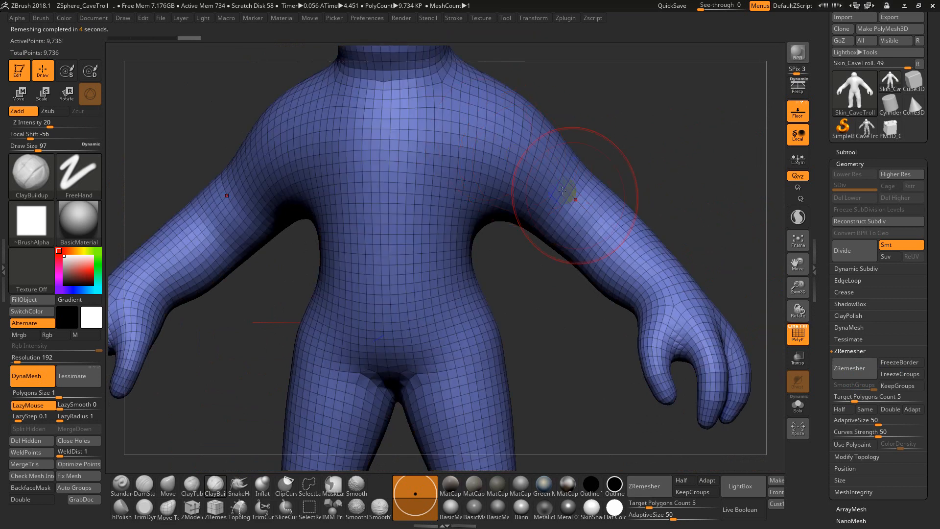
# Undo the ZRemesher retopology of the troll to restore the dense DynaMesh topology
pyautogui.keyDown('alt'); pyautogui.moveTo(676, 157); pyautogui.dragTo(678, 251); pyautogui.keyUp('alt')
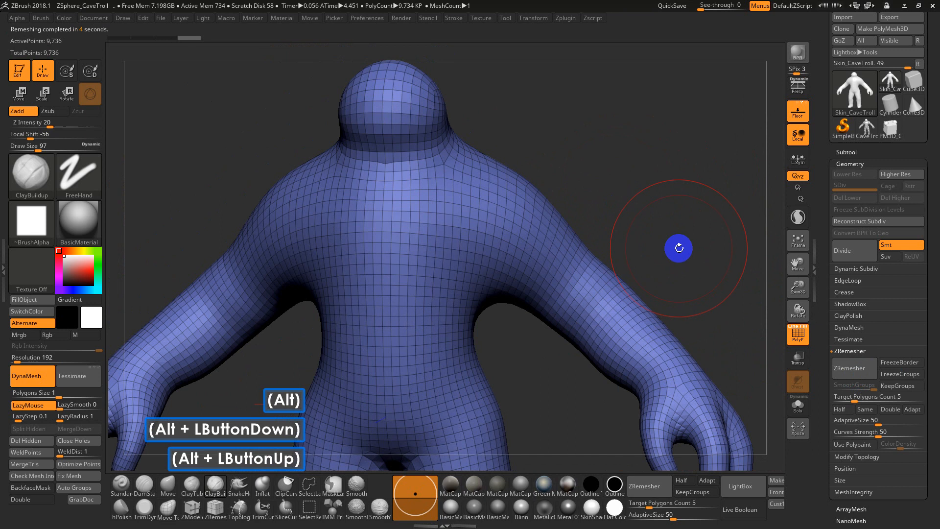
pyautogui.hotkey('ctrl', 'z')
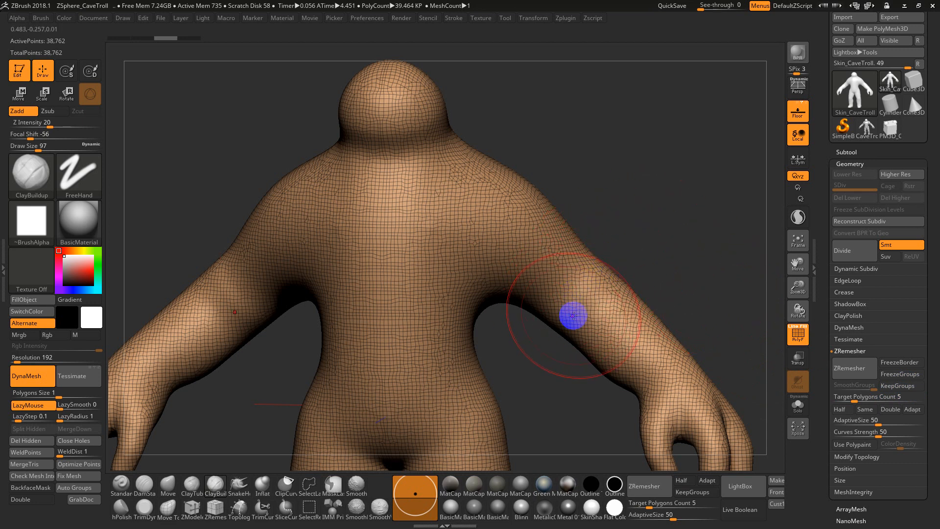
pyautogui.moveTo(635, 231); pyautogui.dragTo(586, 161)
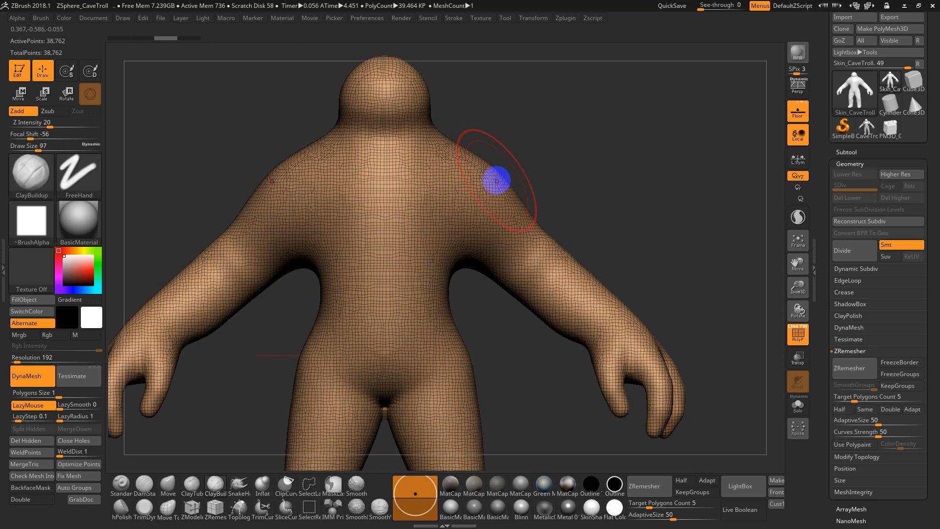
# With draw size 44, try painting a MaskPen mask on the troll's chest and turning it into a polygroup, and undo both
pyautogui.press('s')
pyautogui.moveTo(474, 183)
pyautogui.mouseDown()
pyautogui.moveTo(434, 165)
pyautogui.moveTo(439, 223)
pyautogui.moveTo(413, 201)
pyautogui.moveTo(436, 191)
pyautogui.moveTo(433, 198)
pyautogui.mouseUp()
pyautogui.press('ctrl')
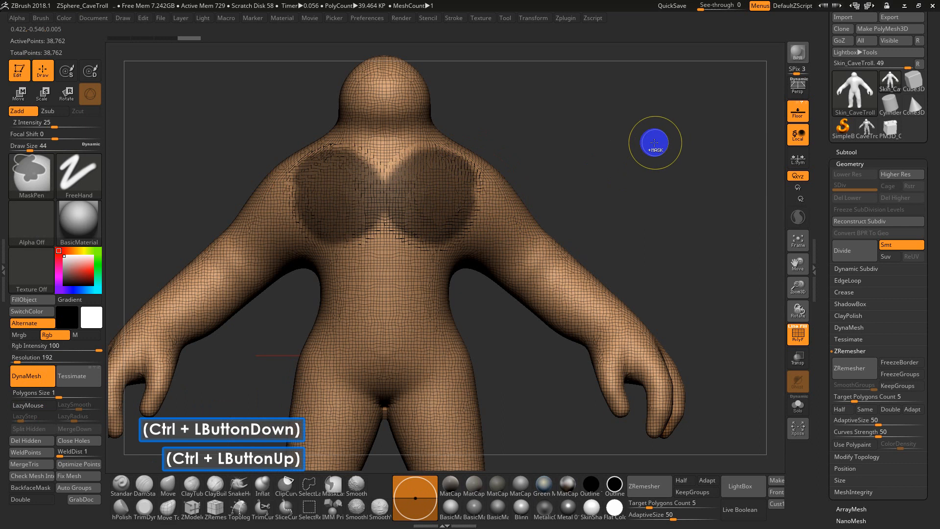
pyautogui.hotkey('ctrl', 'w')
pyautogui.moveTo(538, 163)
pyautogui.mouseDown()
pyautogui.moveTo(543, 181)
pyautogui.moveTo(495, 184)
pyautogui.moveTo(594, 173)
pyautogui.mouseUp()
pyautogui.press('ctrl')
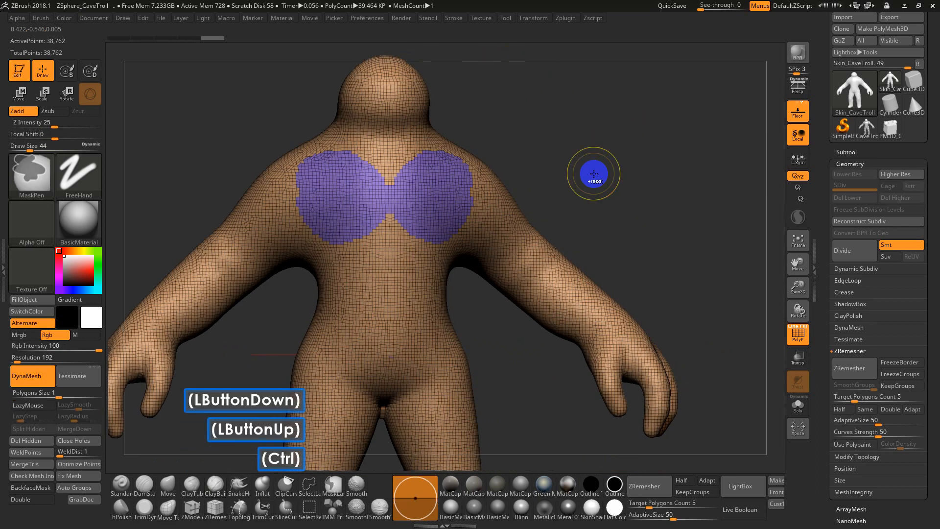
pyautogui.hotkey('ctrl', 'z')
pyautogui.hotkey('ctrl', 'z')
pyautogui.keyDown('shift'); pyautogui.click(595, 157); pyautogui.keyUp('shift')
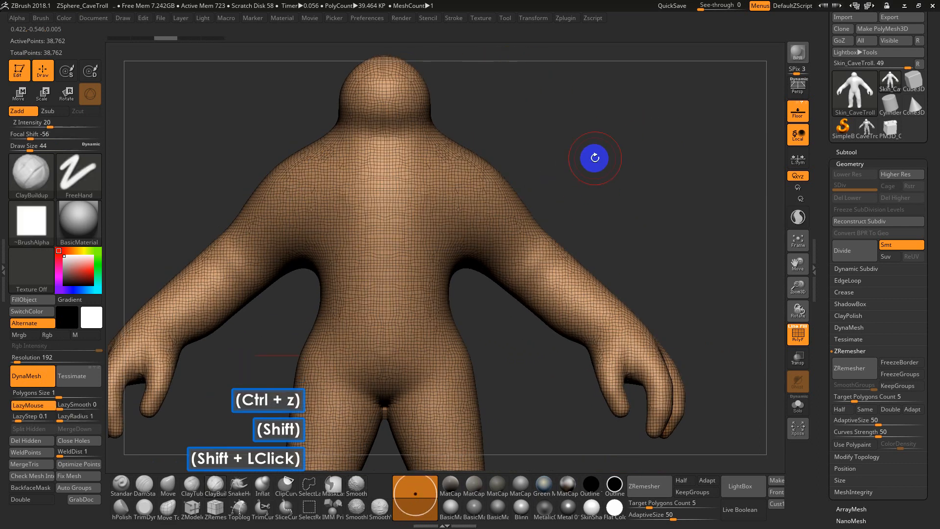
# Try masking the troll's shoulders and upper arms with a rectangular mask, and undo it
pyautogui.moveTo(602, 150)
pyautogui.keyDown('ctrl'); pyautogui.mouseDown()
pyautogui.moveTo(520, 162)
pyautogui.moveTo(411, 274)
pyautogui.mouseUp(); pyautogui.keyUp('ctrl')
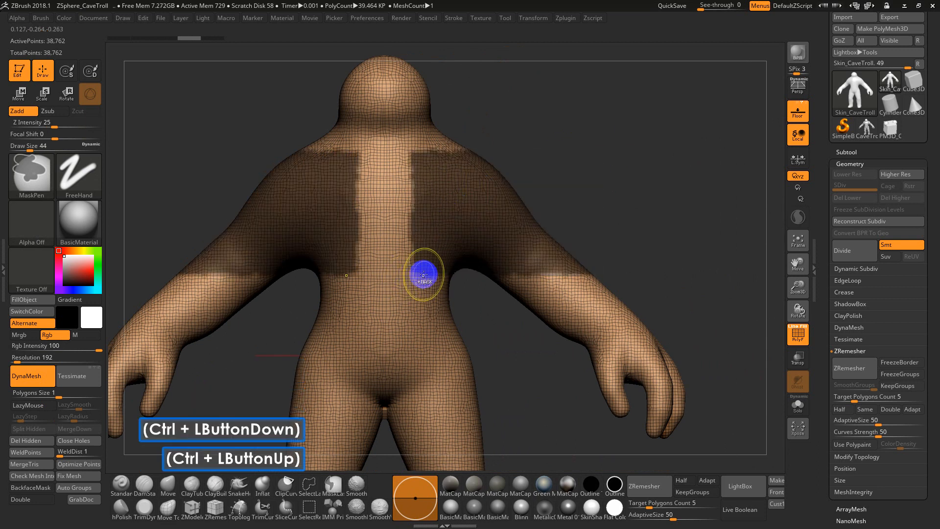
pyautogui.hotkey('ctrl', 'z')
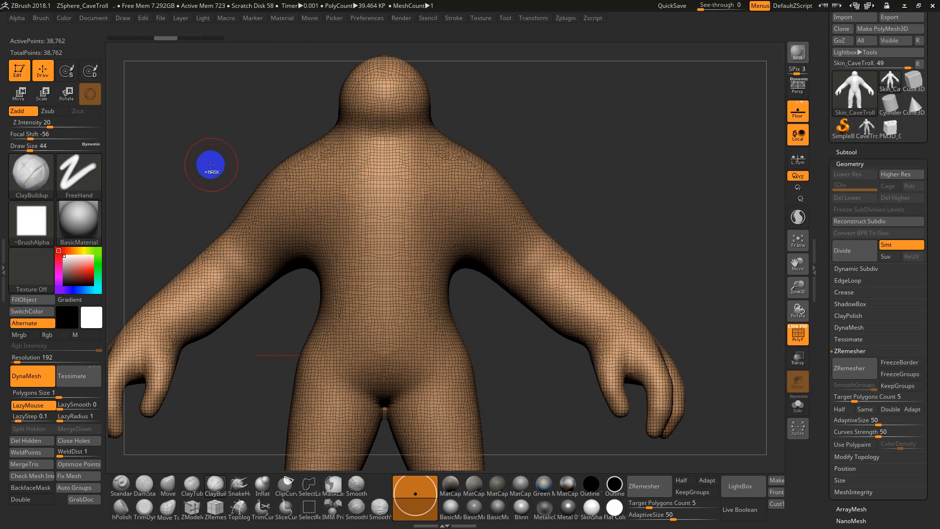
# Mask the troll's upper arms from shoulder to elbow with the MaskLasso brush and turn the masked area into its own polygroup
pyautogui.press('ctrl')
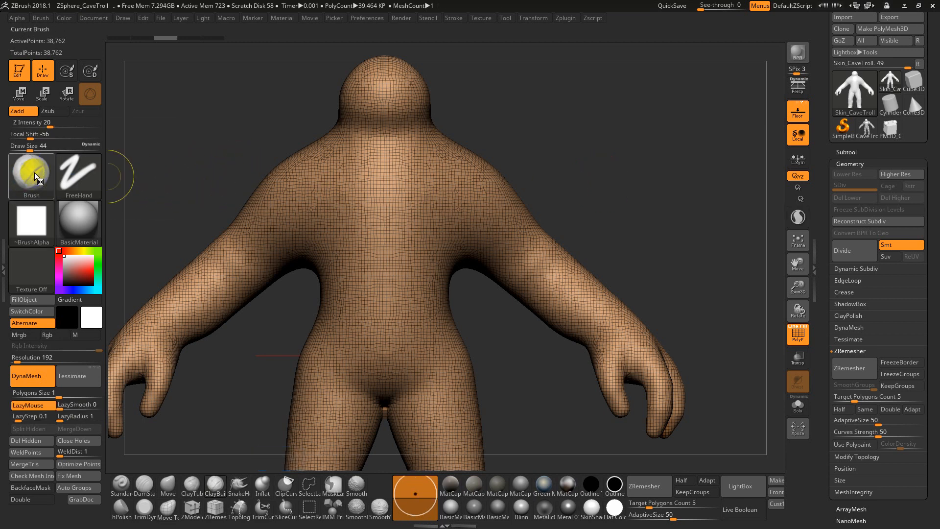
pyautogui.moveTo(43, 173)
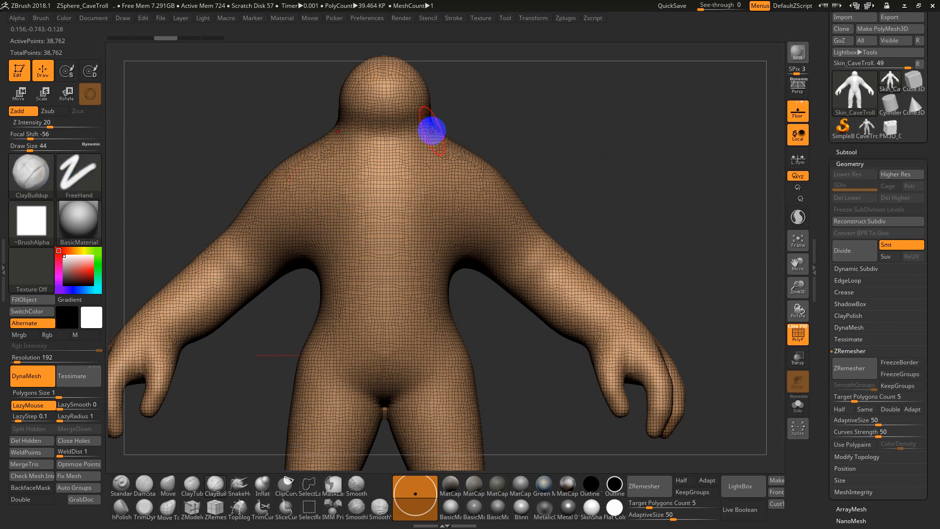
pyautogui.press('ctrl')
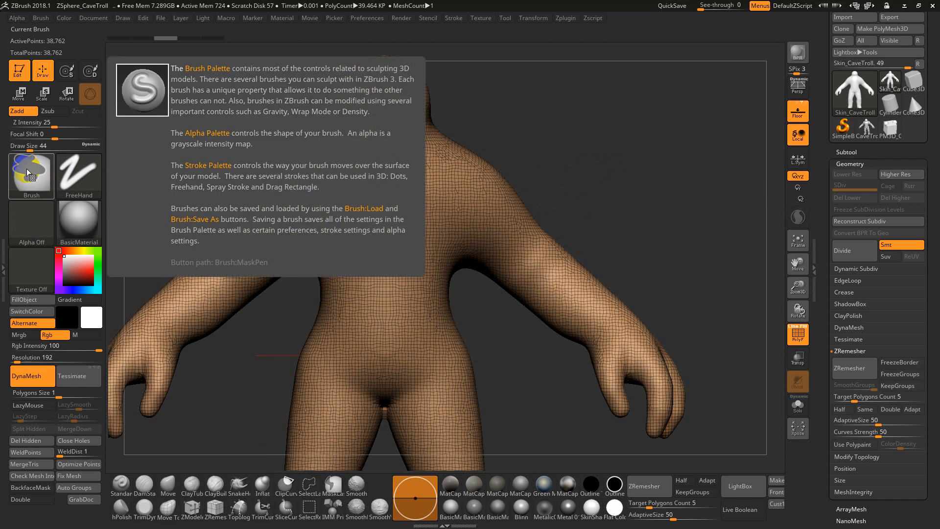
pyautogui.keyDown('ctrl'); pyautogui.click(27, 169); pyautogui.keyUp('ctrl')
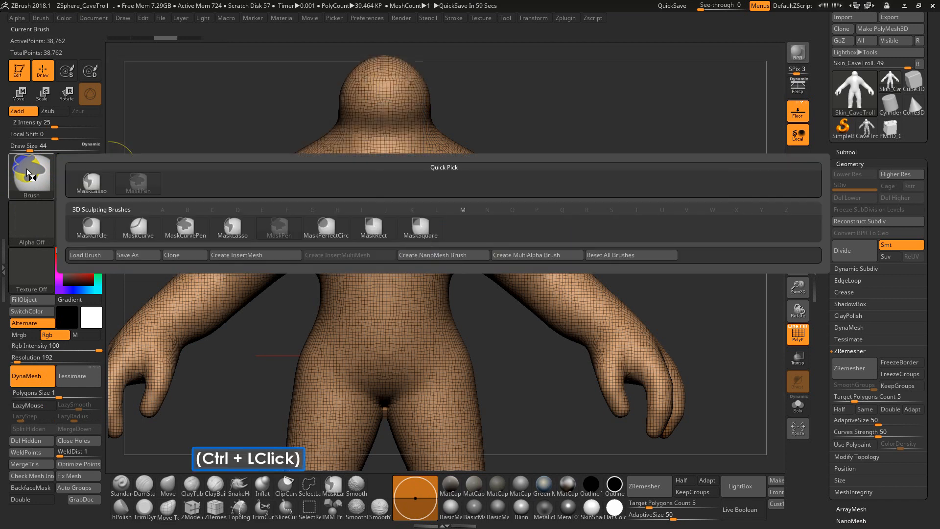
pyautogui.moveTo(88, 184)
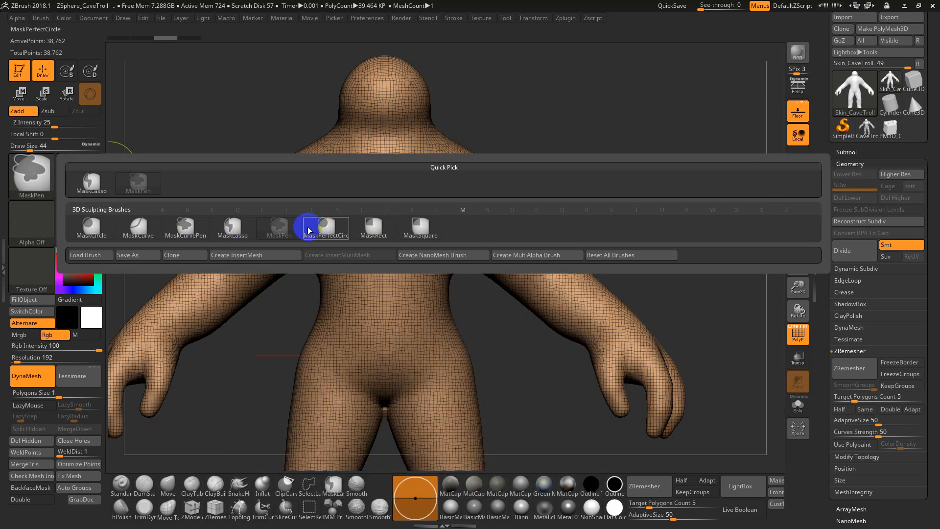
pyautogui.keyDown('ctrl'); pyautogui.click(85, 184); pyautogui.keyUp('ctrl')
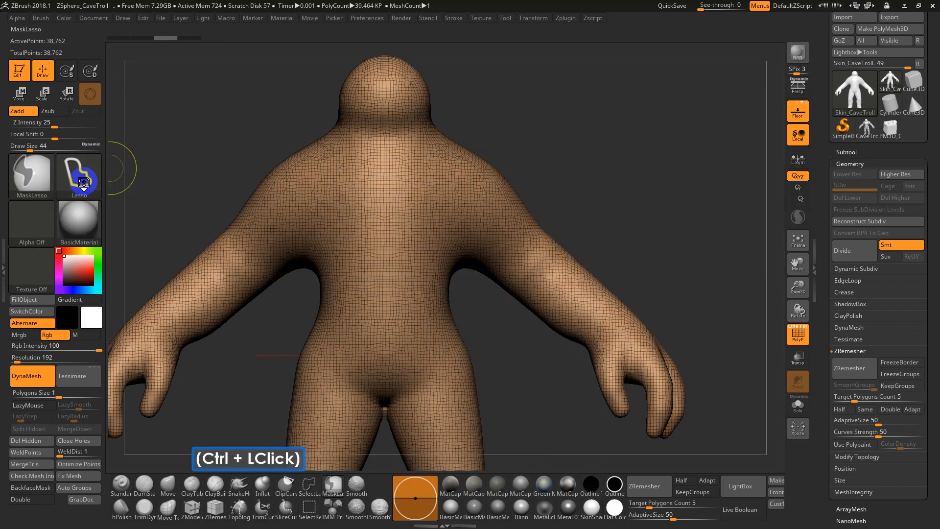
pyautogui.moveTo(471, 142)
pyautogui.keyDown('ctrl'); pyautogui.mouseDown()
pyautogui.moveTo(509, 127)
pyautogui.moveTo(539, 162)
pyautogui.moveTo(548, 216)
pyautogui.moveTo(528, 264)
pyautogui.moveTo(497, 300)
pyautogui.moveTo(451, 268)
pyautogui.mouseUp(); pyautogui.keyUp('ctrl')
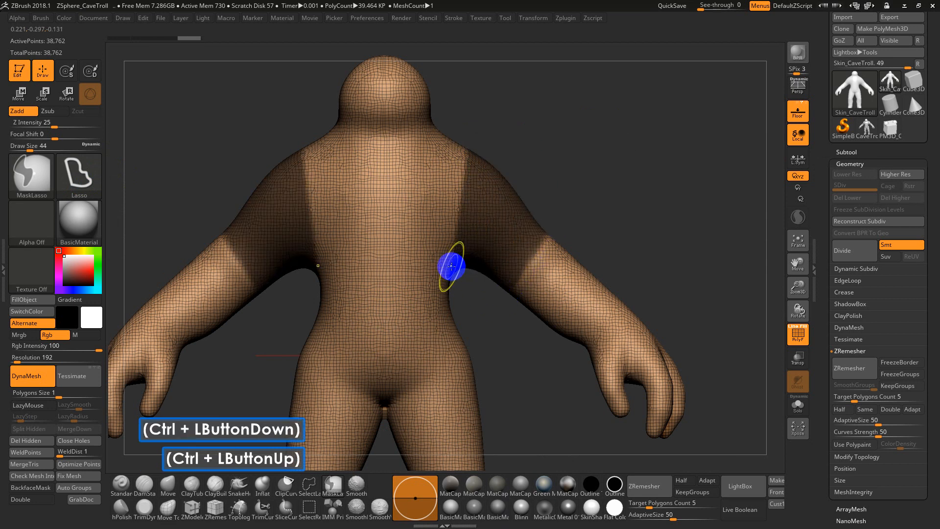
pyautogui.hotkey('ctrl', 'w')
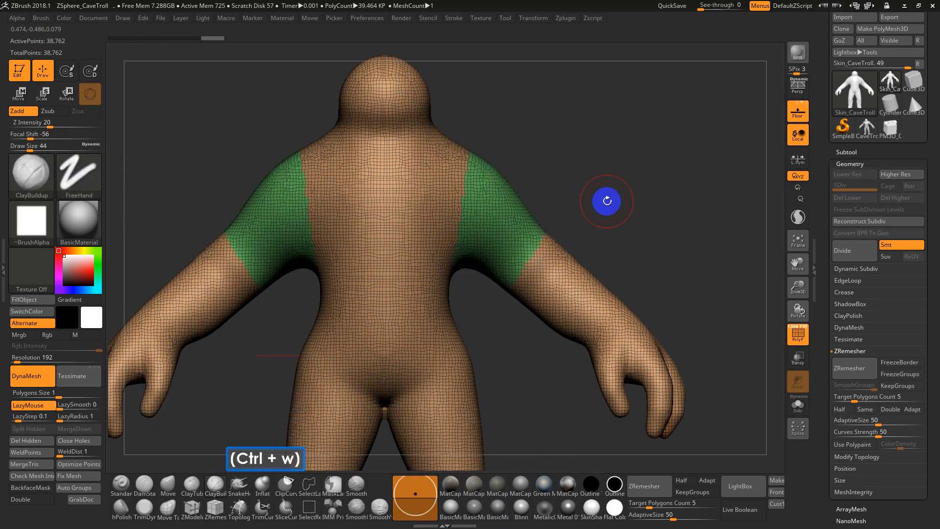
# Try the Flat Color material on the troll and settle on SkinShade4
pyautogui.click(588, 506)
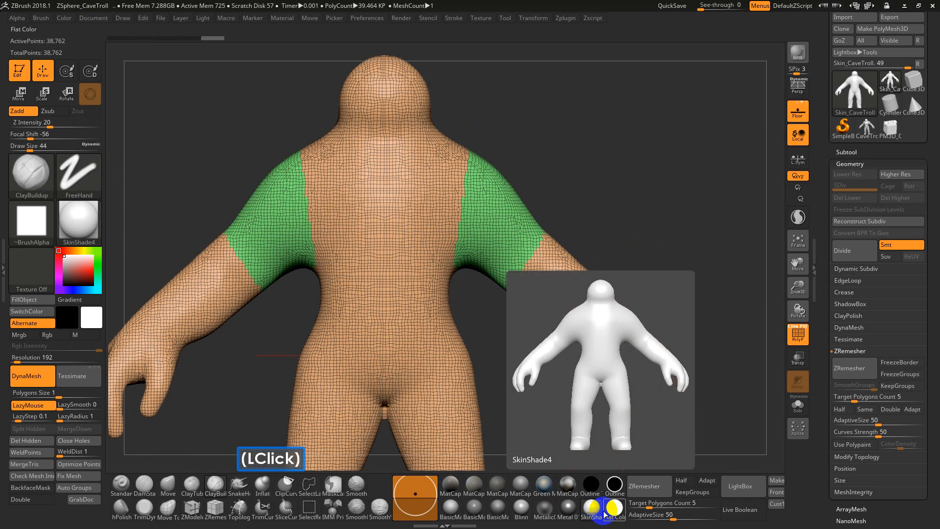
pyautogui.click(622, 516)
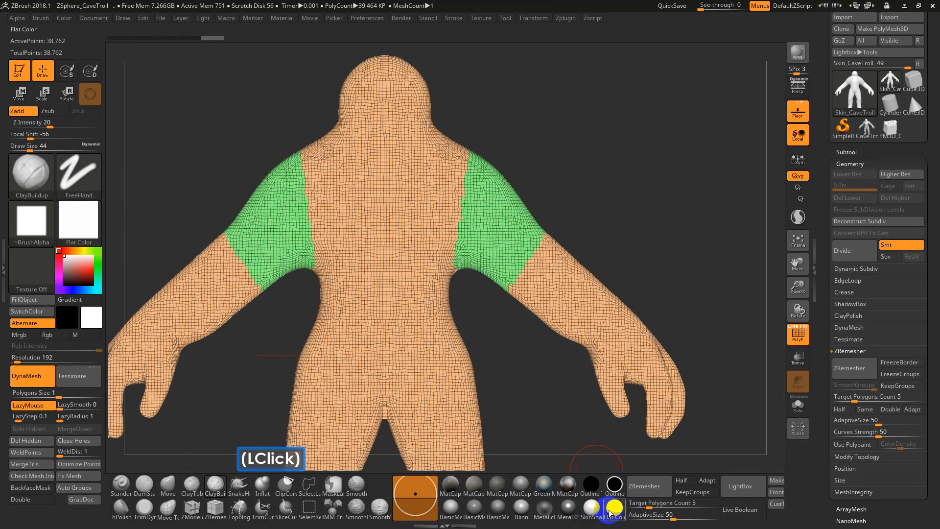
pyautogui.click(590, 507)
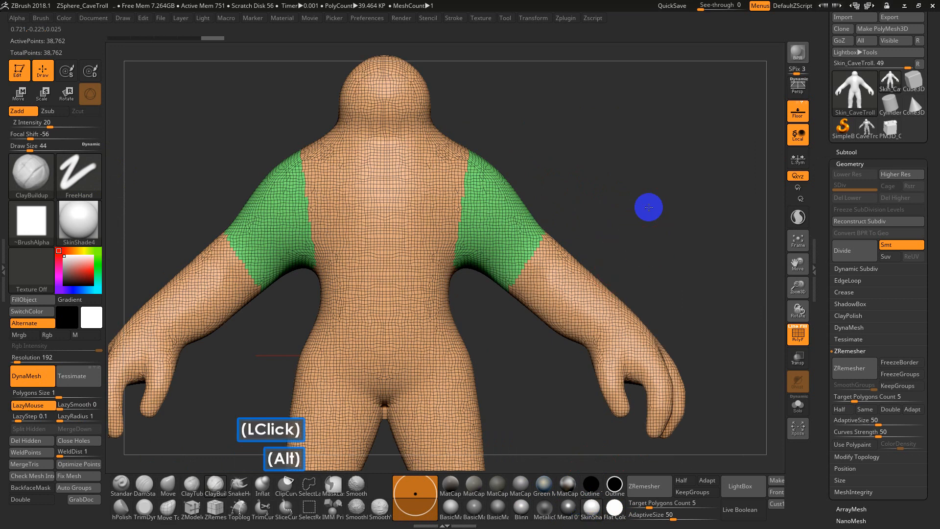
# Toggle the polyframe display of the troll's polygroups off and on, leaving it enabled
pyautogui.keyDown('alt'); pyautogui.moveTo(649, 208); pyautogui.dragTo(675, 157); pyautogui.keyUp('alt')
pyautogui.moveTo(674, 157); pyautogui.dragTo(627, 206)
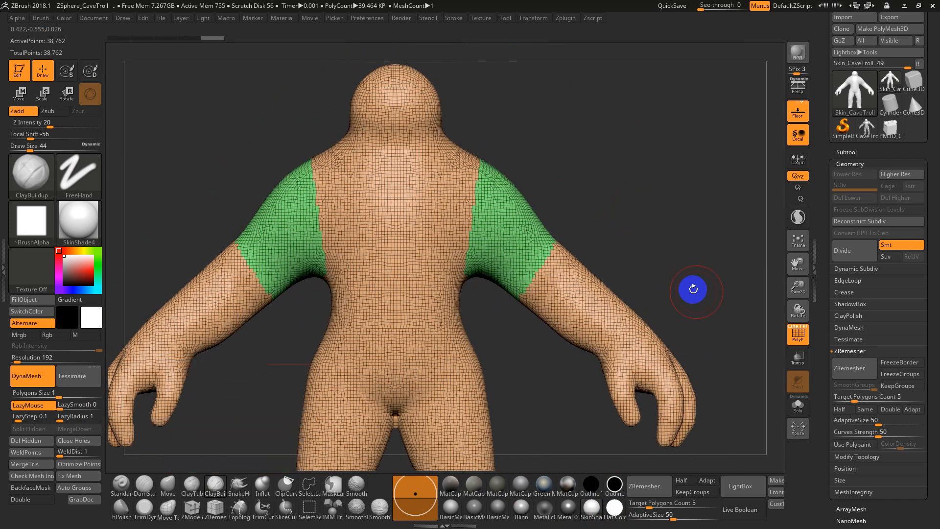
pyautogui.click(796, 331)
pyautogui.click(799, 330)
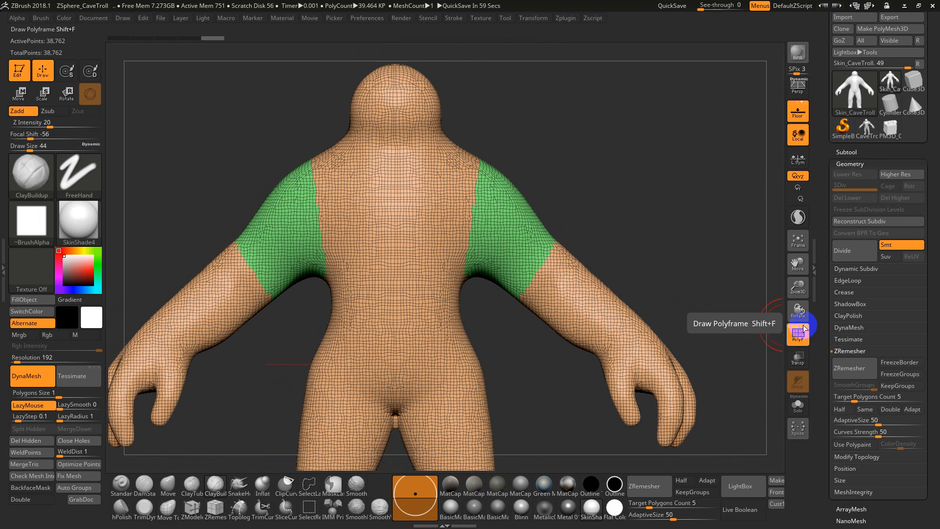
pyautogui.click(804, 328)
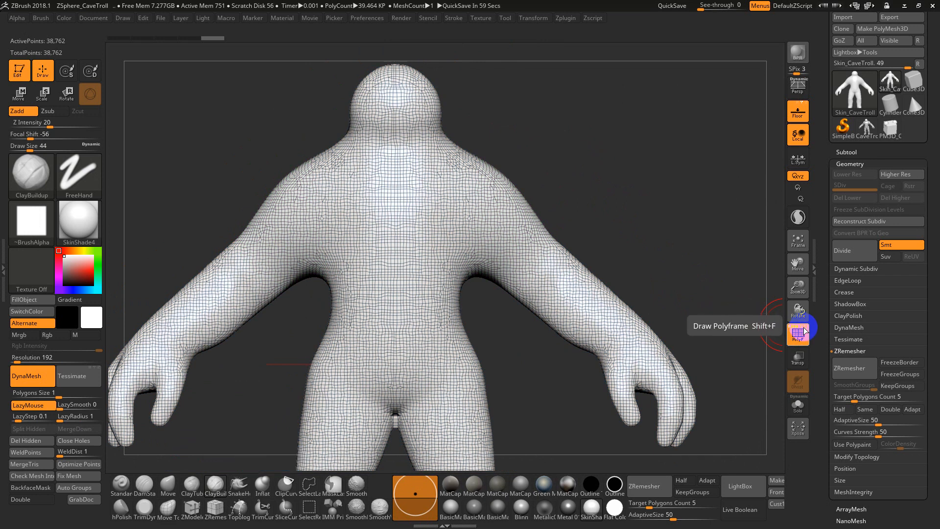
pyautogui.click(804, 331)
pyautogui.keyDown('alt'); pyautogui.moveTo(585, 237); pyautogui.dragTo(598, 223); pyautogui.keyUp('alt')
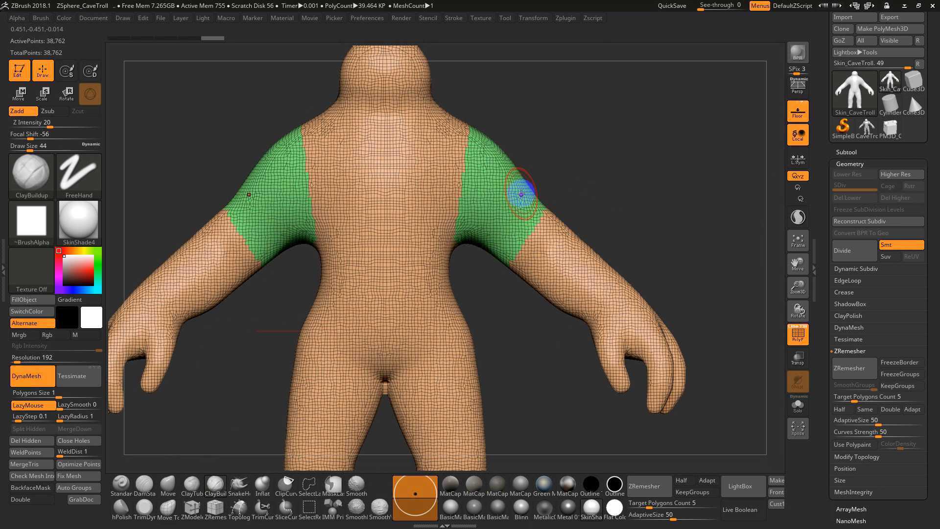
# Switch the visibility selection to the SelectRect brush, isolate a rectangular area across the chest and shoulders, and show the whole troll again
pyautogui.moveTo(593, 174)
pyautogui.mouseDown()
pyautogui.moveTo(583, 180)
pyautogui.moveTo(635, 185)
pyautogui.mouseUp()
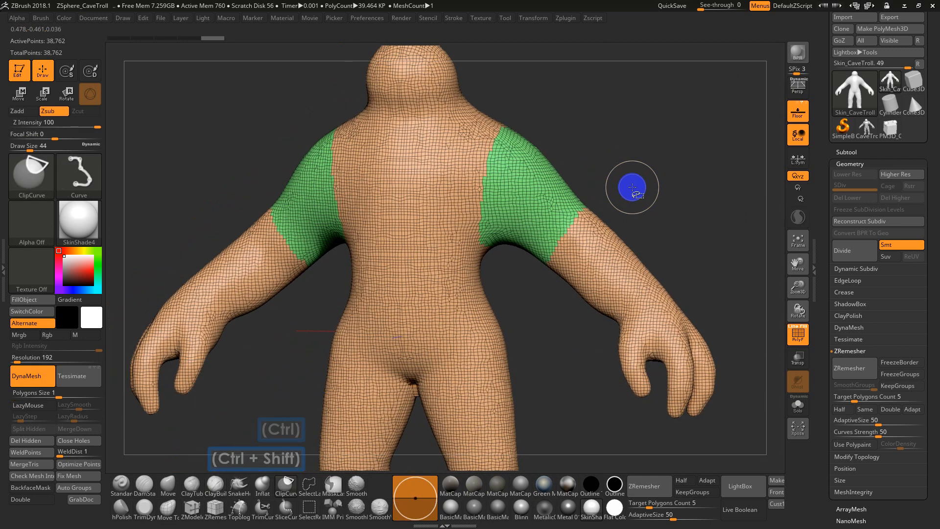
pyautogui.click(311, 506)
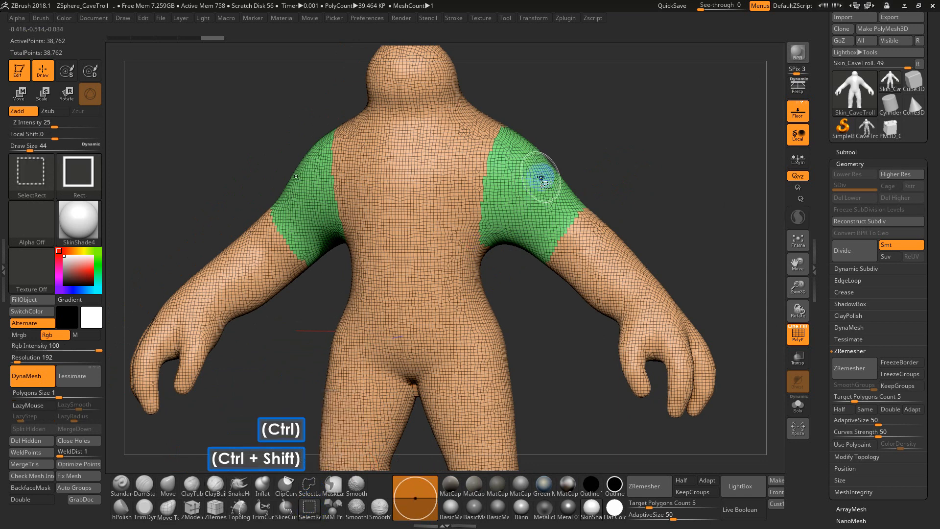
pyautogui.keyDown('shift'); pyautogui.click(630, 154); pyautogui.keyUp('shift')
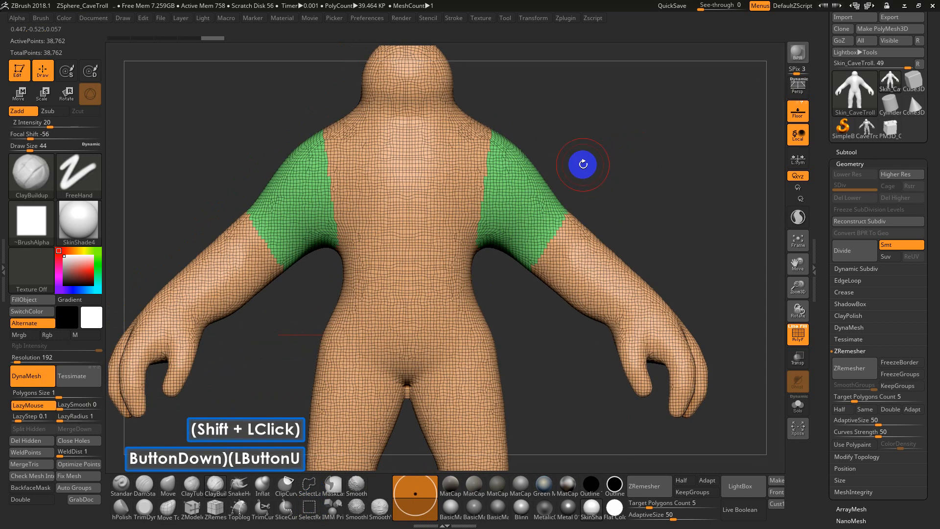
pyautogui.keyDown('ctrl'); pyautogui.keyDown('shift'); pyautogui.moveTo(606, 124); pyautogui.dragTo(383, 223); pyautogui.keyUp('shift'); pyautogui.keyUp('ctrl')
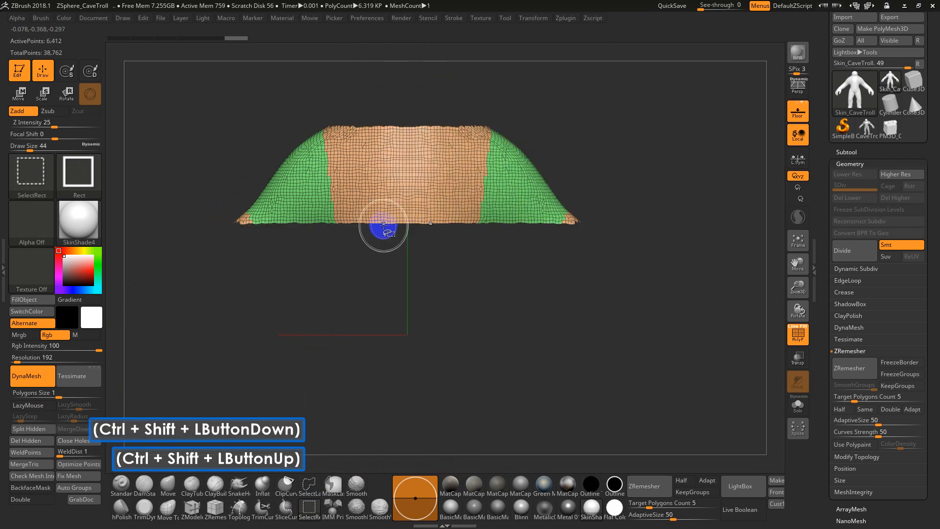
pyautogui.keyDown('ctrl'); pyautogui.keyDown('shift'); pyautogui.click(471, 177); pyautogui.keyUp('shift'); pyautogui.keyUp('ctrl')
pyautogui.keyDown('ctrl'); pyautogui.keyDown('shift'); pyautogui.click(471, 176); pyautogui.keyUp('shift'); pyautogui.keyUp('ctrl')
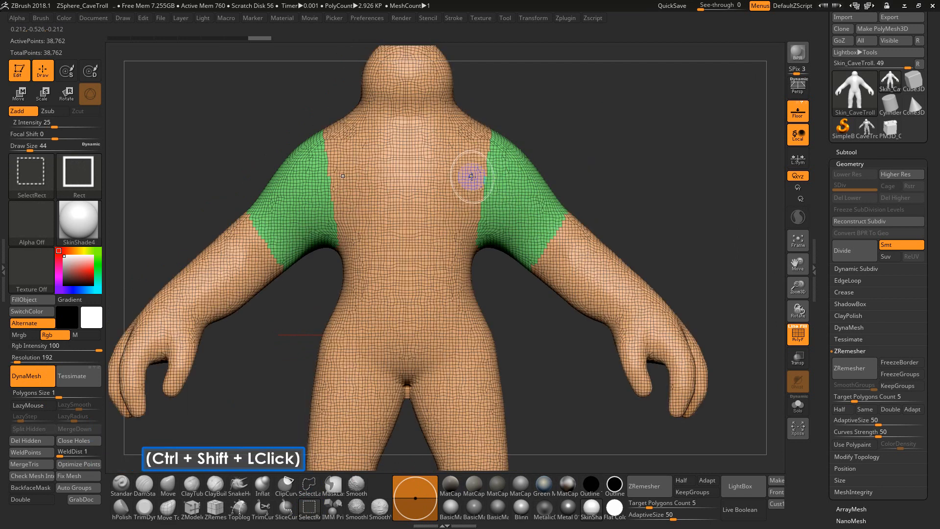
# Hide the troll's upper torso and upper arms with a rectangular selection, and restore full visibility
pyautogui.keyDown('ctrl'); pyautogui.keyDown('shift'); pyautogui.moveTo(673, 109); pyautogui.dragTo(335, 226); pyautogui.keyUp('shift'); pyautogui.keyUp('ctrl')
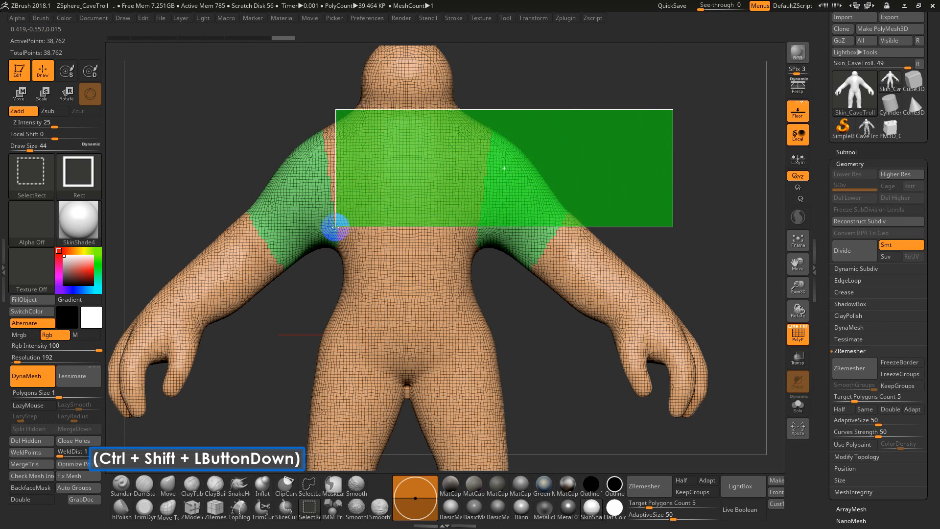
pyautogui.keyDown('ctrl'); pyautogui.keyDown('shift'); pyautogui.moveTo(333, 227); pyautogui.dragTo(222, 259); pyautogui.keyUp('shift'); pyautogui.keyUp('ctrl')
pyautogui.keyDown('ctrl'); pyautogui.keyDown('alt'); pyautogui.keyDown('shift'); pyautogui.moveTo(220, 257); pyautogui.dragTo(203, 256); pyautogui.keyUp('shift'); pyautogui.keyUp('alt'); pyautogui.keyUp('ctrl')
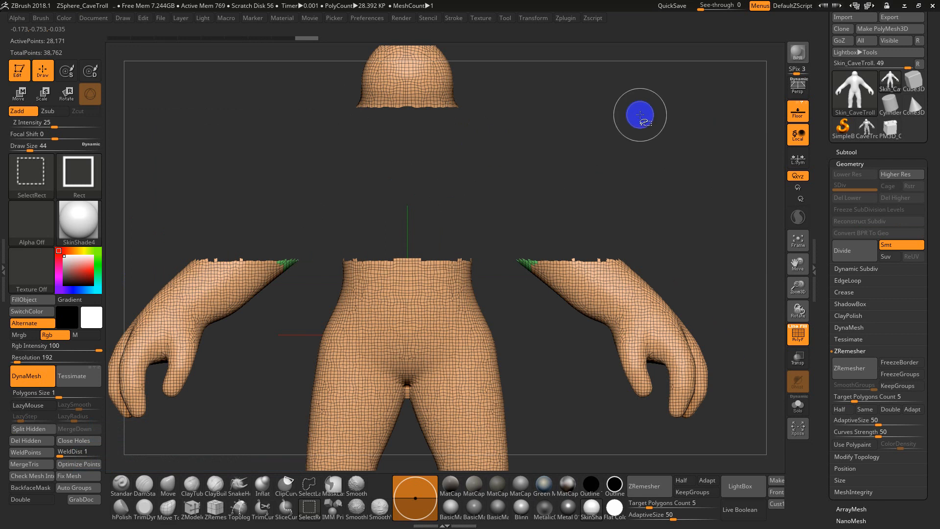
pyautogui.keyDown('ctrl'); pyautogui.keyDown('shift'); pyautogui.click(666, 115); pyautogui.keyUp('shift'); pyautogui.keyUp('ctrl')
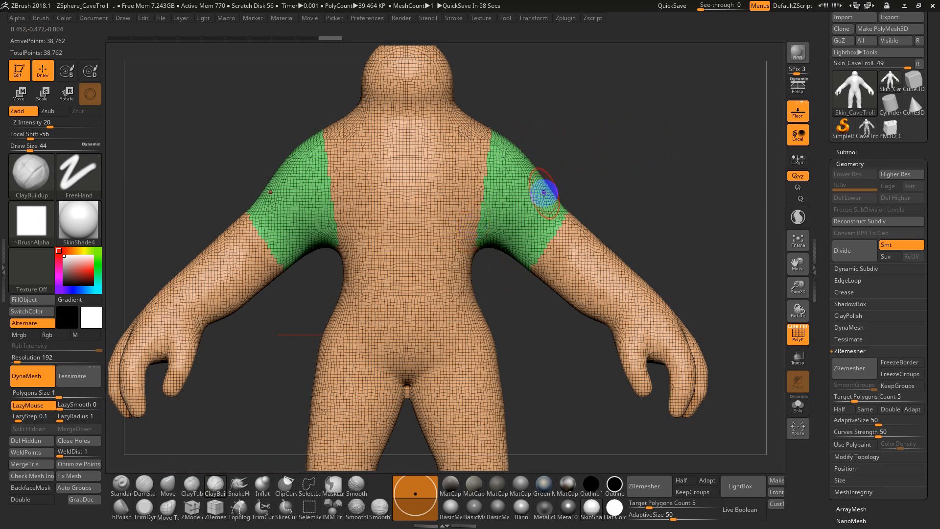
# Isolate the upper-arm polygroup, invert the visibility to show only the rest of the body, and unhide the whole troll
pyautogui.hotkey('ctrl', 'shift')
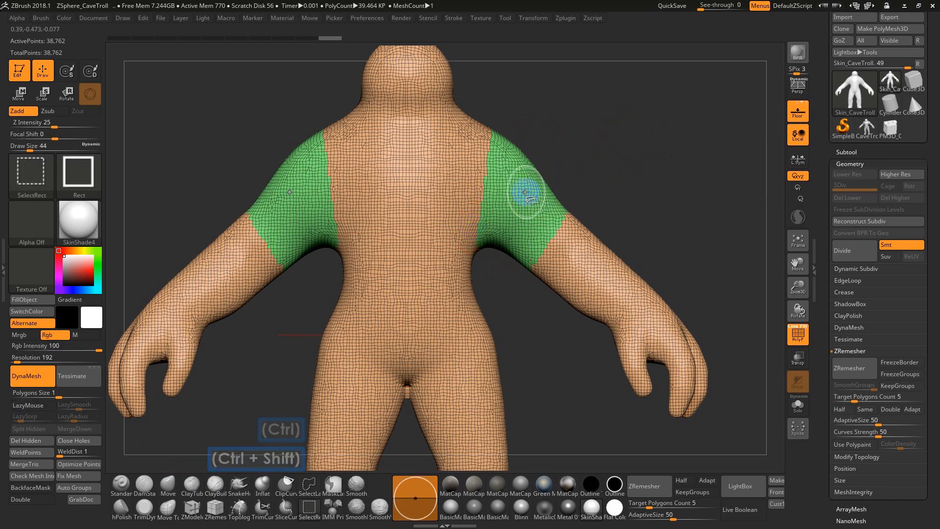
pyautogui.keyDown('ctrl'); pyautogui.keyDown('shift'); pyautogui.click(523, 192); pyautogui.keyUp('shift'); pyautogui.keyUp('ctrl')
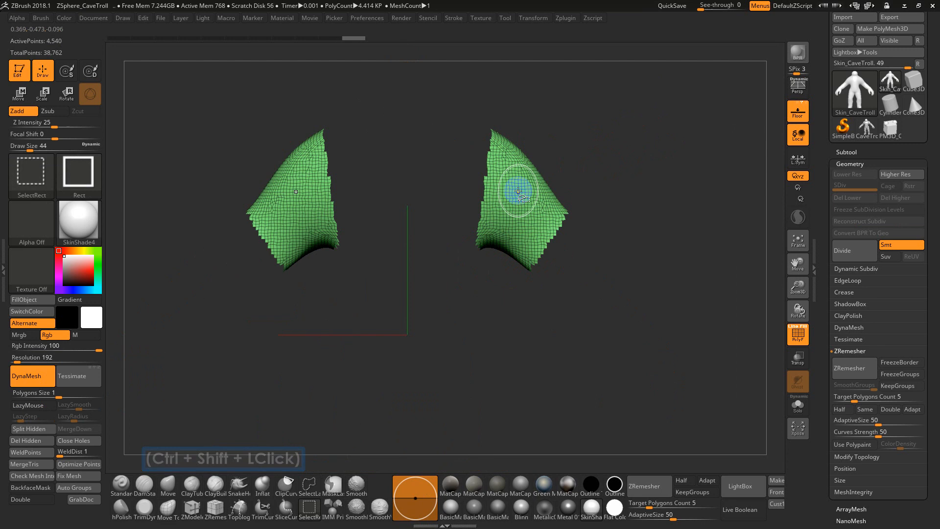
pyautogui.keyDown('ctrl'); pyautogui.keyDown('shift'); pyautogui.click(518, 191); pyautogui.keyUp('shift'); pyautogui.keyUp('ctrl')
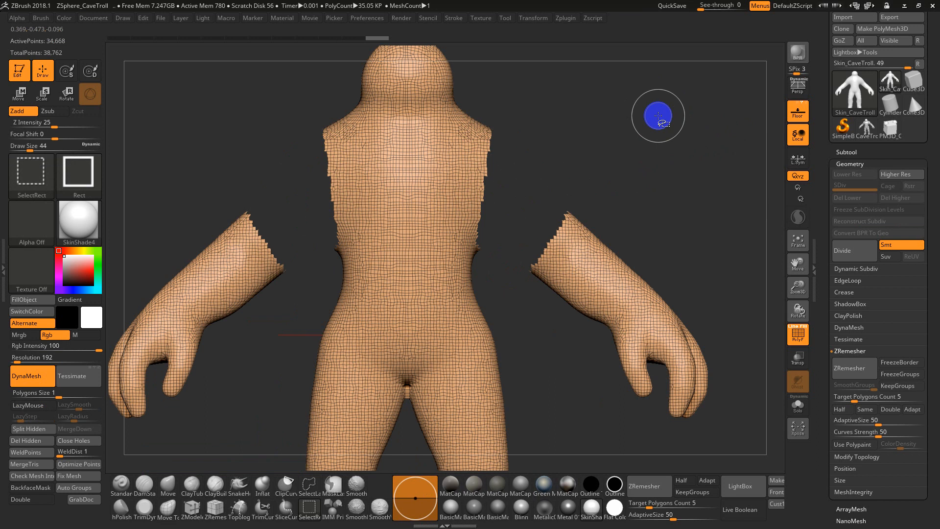
pyautogui.keyDown('ctrl'); pyautogui.keyDown('shift'); pyautogui.click(615, 126); pyautogui.keyUp('shift'); pyautogui.keyUp('ctrl')
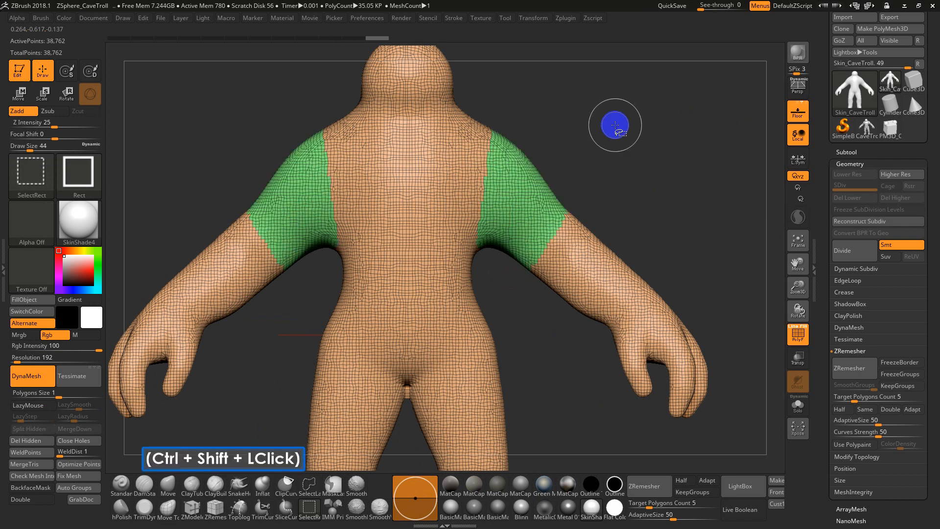
# Switch the visibility selection to the SelectLasso brush
pyautogui.press('alt')
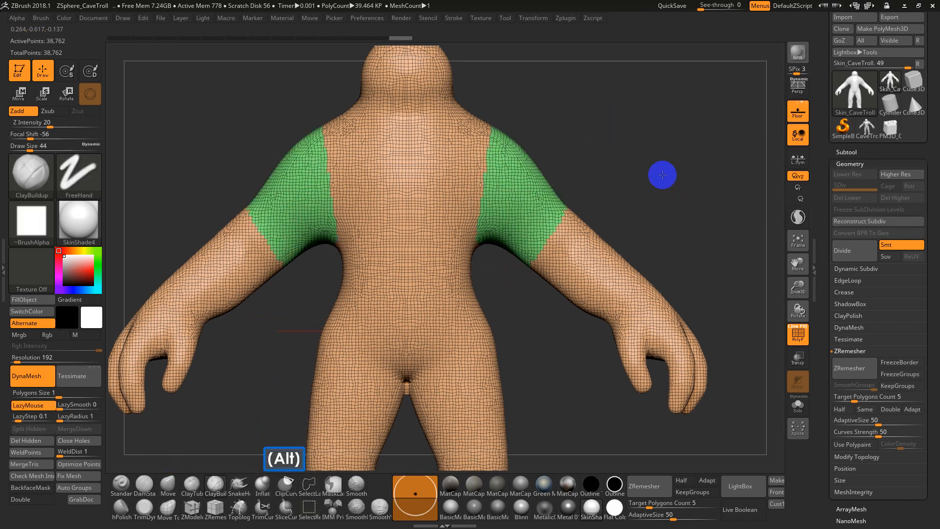
pyautogui.keyDown('alt'); pyautogui.moveTo(662, 175); pyautogui.dragTo(671, 219); pyautogui.keyUp('alt')
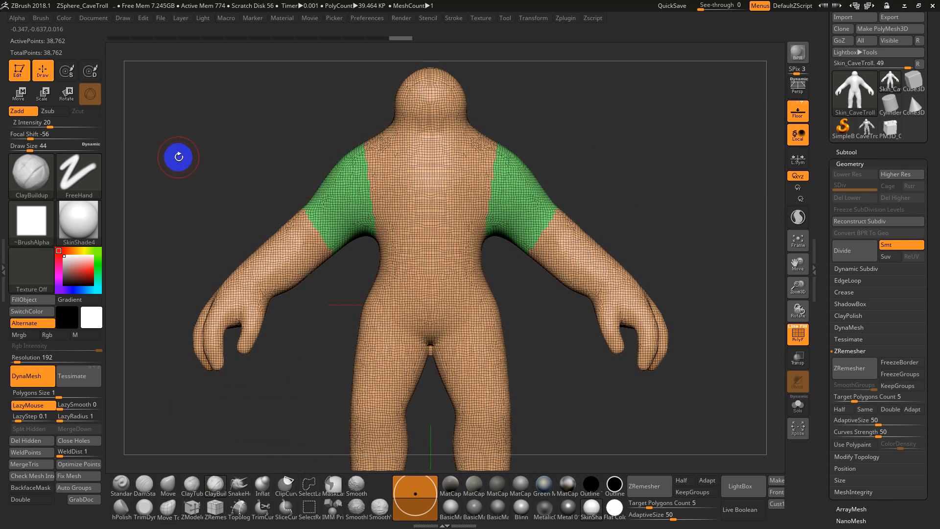
pyautogui.hotkey('ctrl', 'shift')
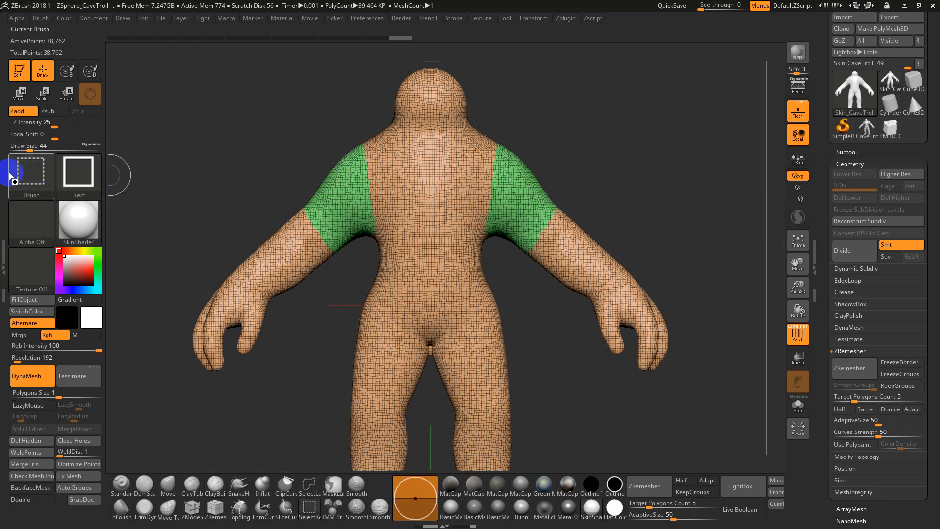
pyautogui.moveTo(30, 174)
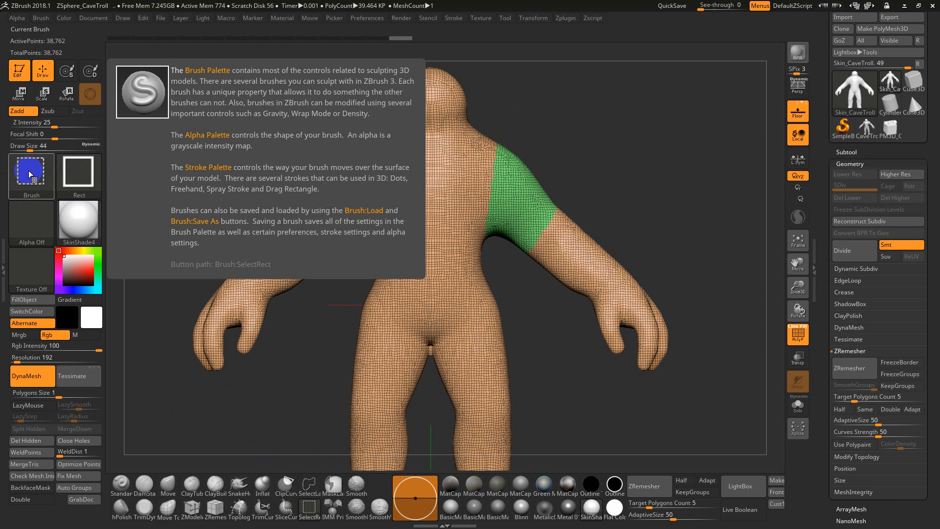
pyautogui.keyDown('ctrl'); pyautogui.keyDown('shift'); pyautogui.click(29, 174); pyautogui.keyUp('shift'); pyautogui.keyUp('ctrl')
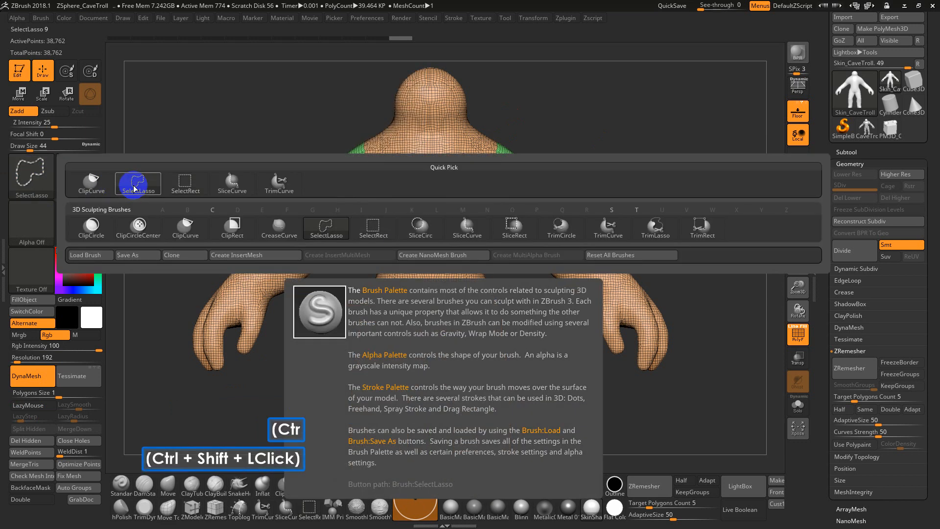
pyautogui.click(134, 188)
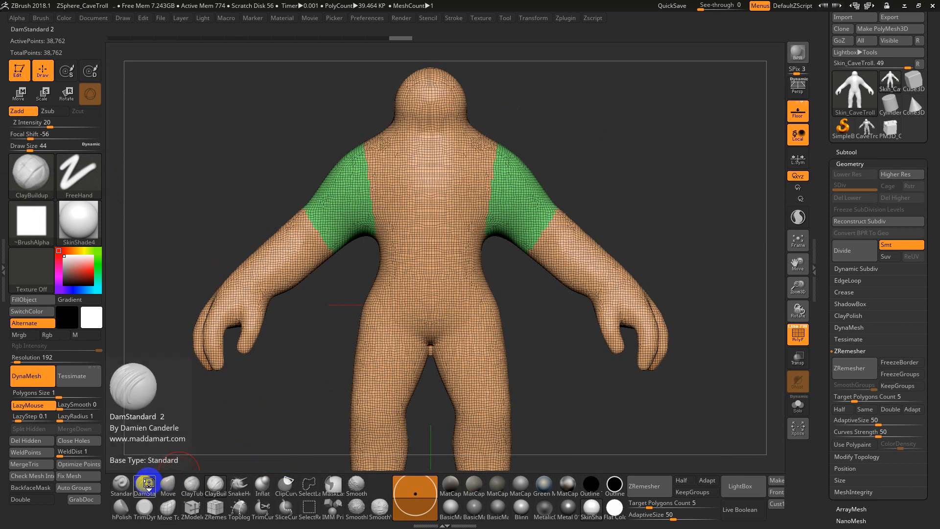
# Switch through the Standard, DamStandard, Move, ClayTubes and ClayBuildup brushes in turn, ending on ClayBuildup
pyautogui.click(122, 483)
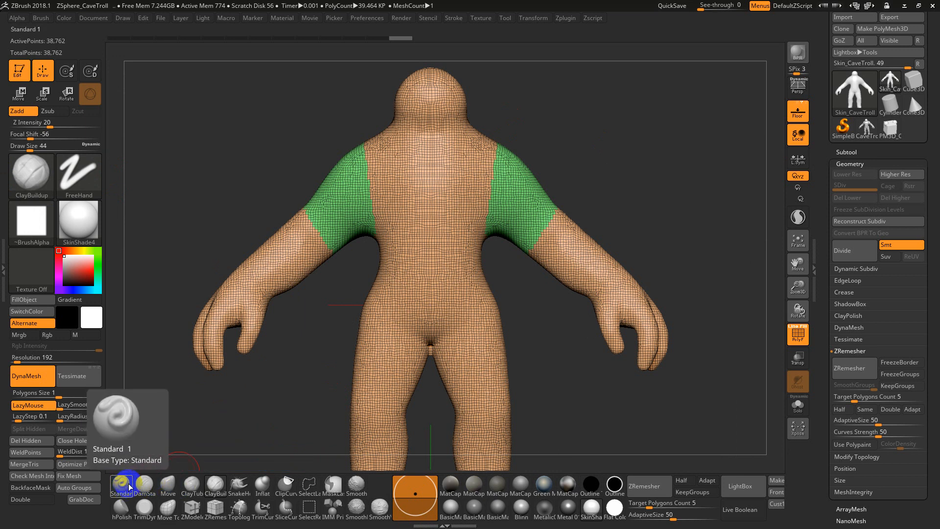
pyautogui.click(159, 485)
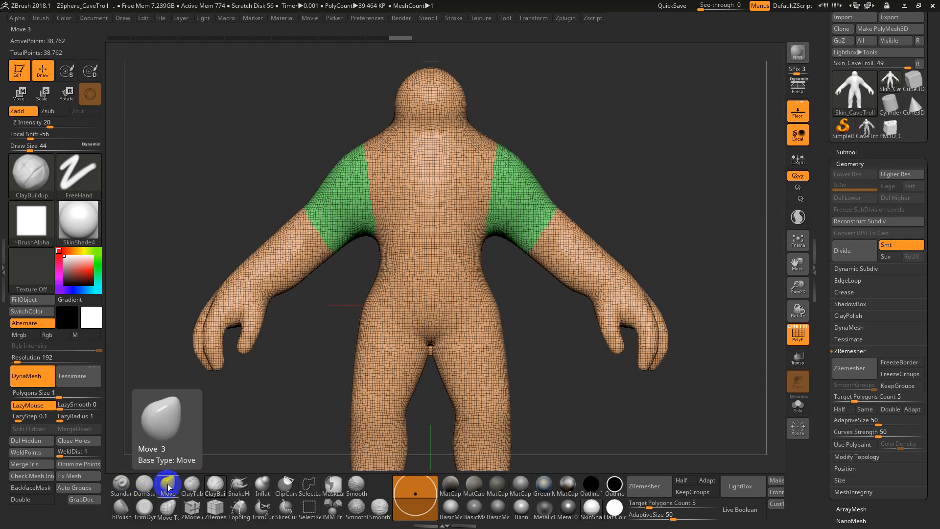
pyautogui.press('1')
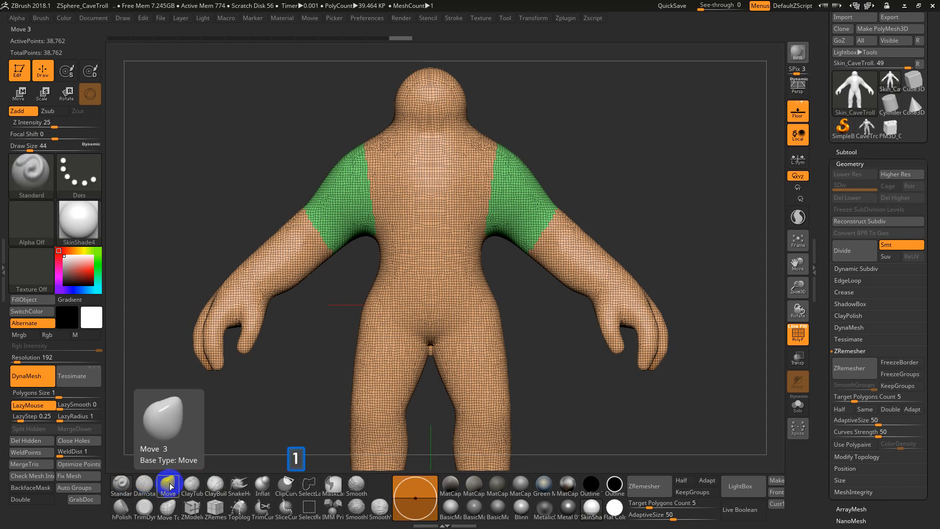
pyautogui.press('2')
pyautogui.press('3')
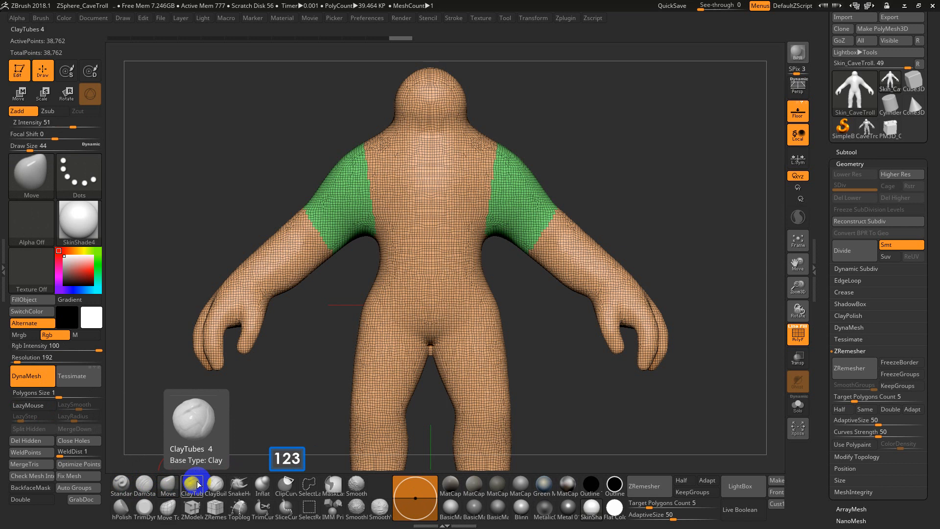
pyautogui.press('4')
pyautogui.press('5')
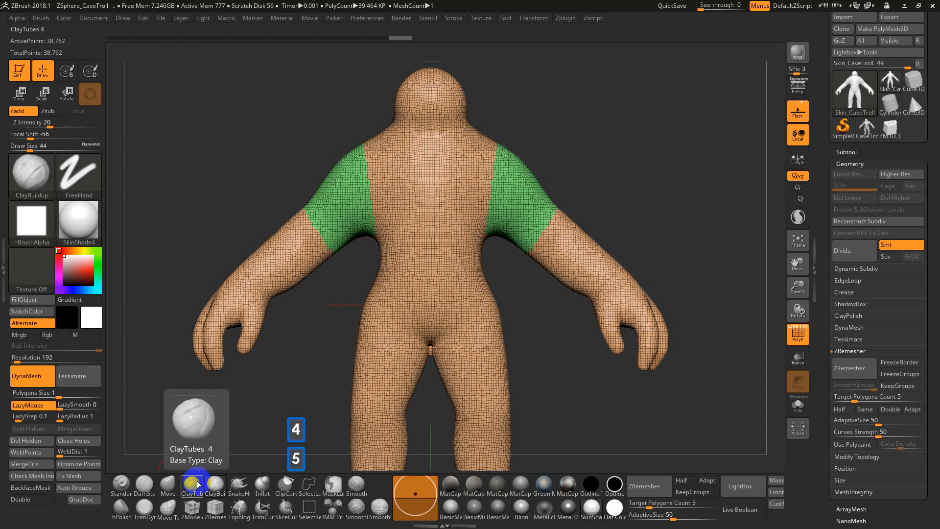
# Examine the SnakeHook, Inflat, ClipCurve, SelectLasso and SelectRect brushes among the custom brush shortcuts
pyautogui.click(239, 483)
pyautogui.click(264, 483)
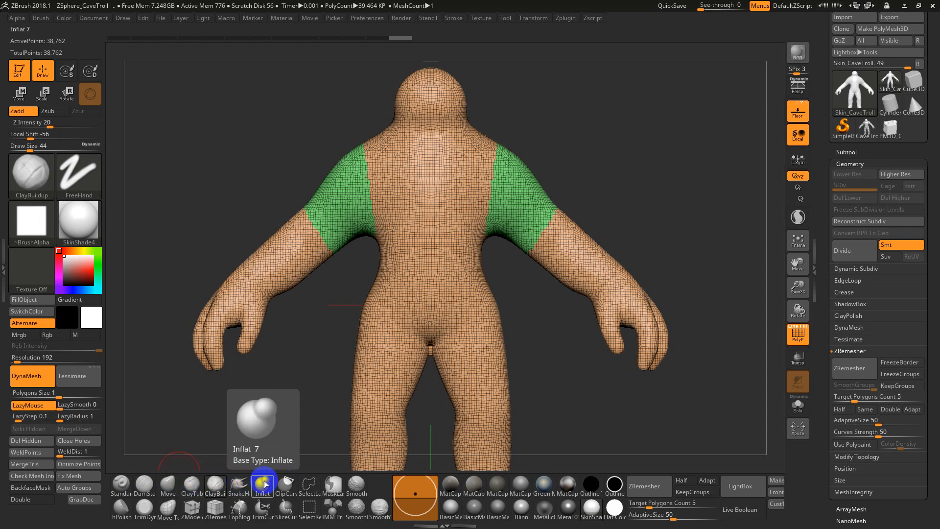
pyautogui.click(168, 509)
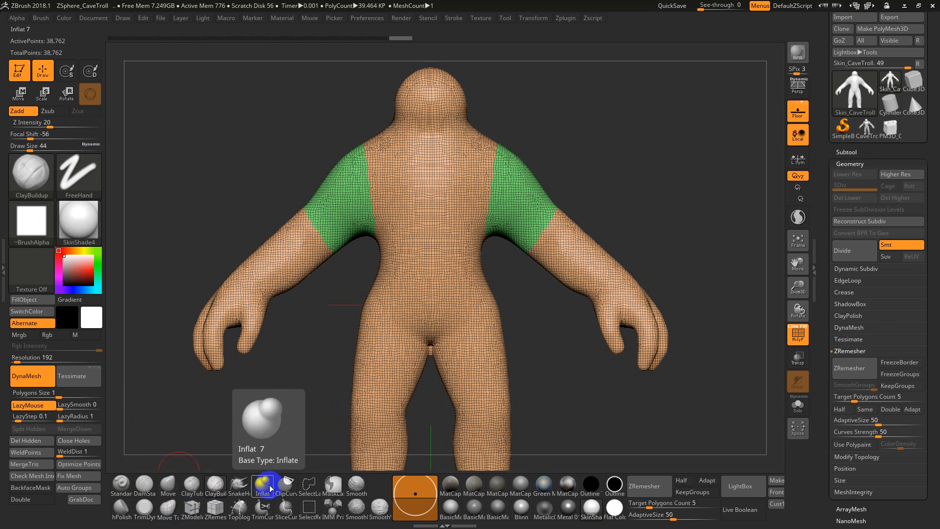
pyautogui.click(286, 486)
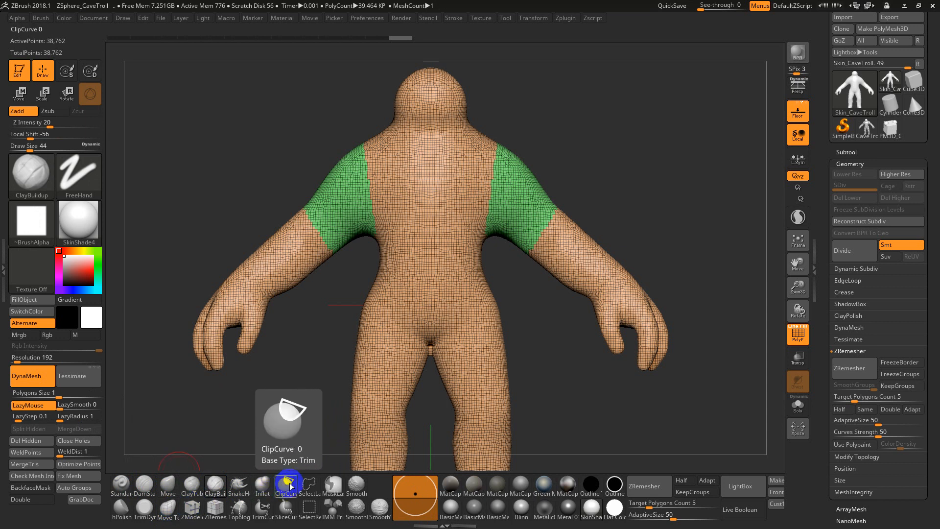
pyautogui.click(309, 485)
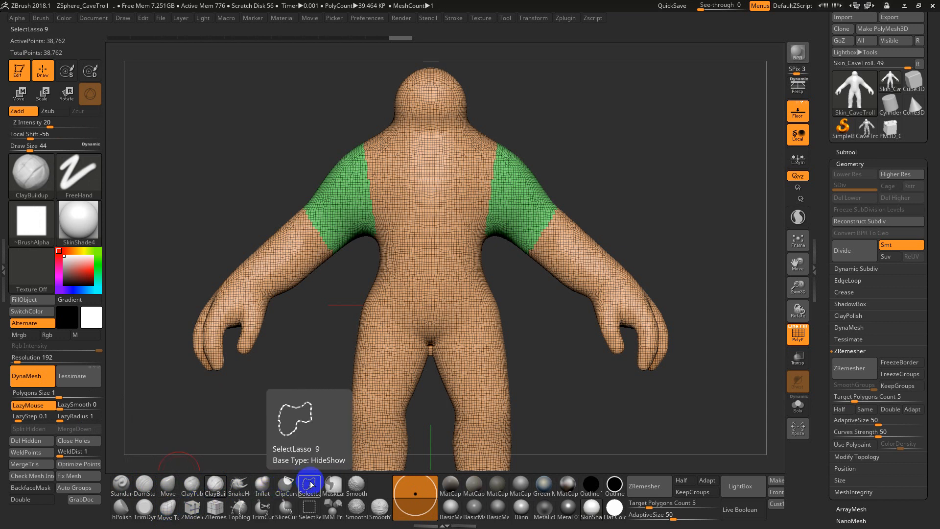
pyautogui.click(310, 509)
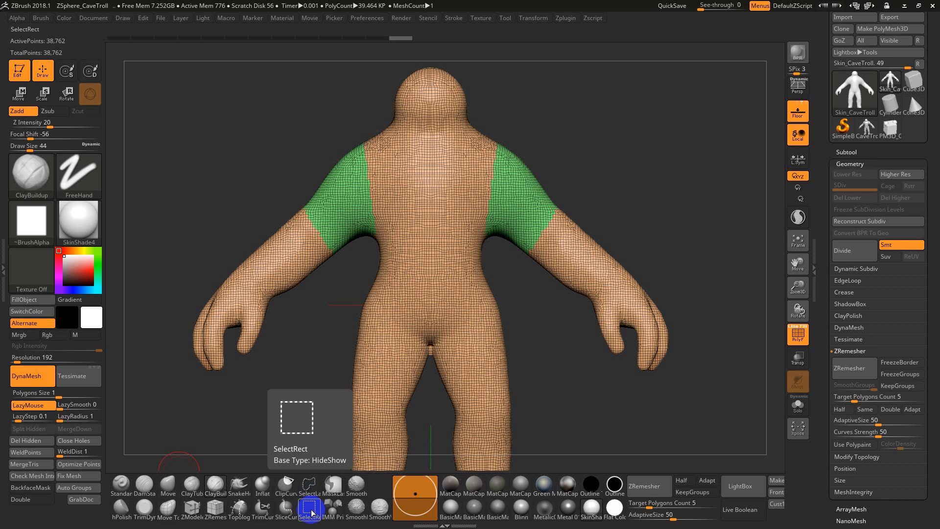
pyautogui.click(311, 492)
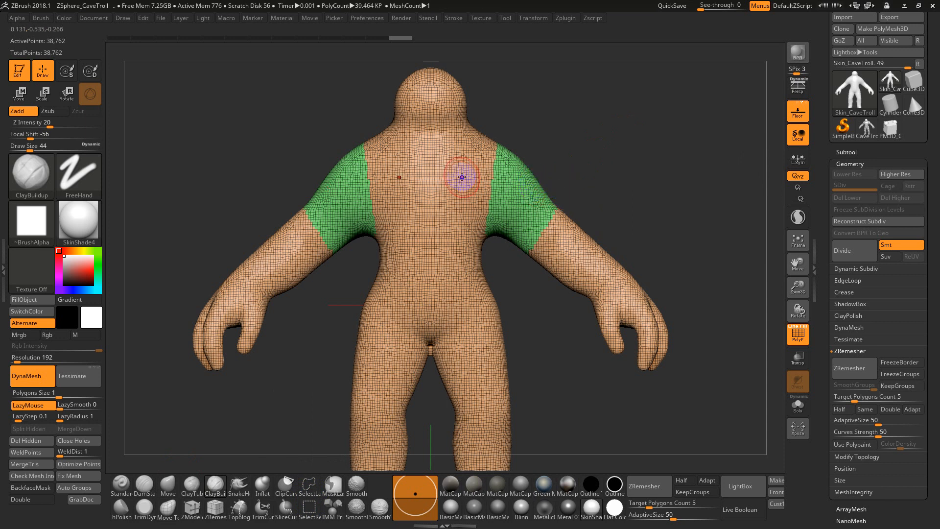
# Try turning mirrored masked patches on the chest into a polygroup, undo the grouping and clear the mask
pyautogui.moveTo(458, 166)
pyautogui.keyDown('shift'); pyautogui.mouseDown()
pyautogui.moveTo(431, 188)
pyautogui.moveTo(461, 175)
pyautogui.moveTo(443, 193)
pyautogui.moveTo(451, 230)
pyautogui.moveTo(472, 188)
pyautogui.mouseUp(); pyautogui.keyUp('shift')
pyautogui.hotkey('ctrl', 'z')
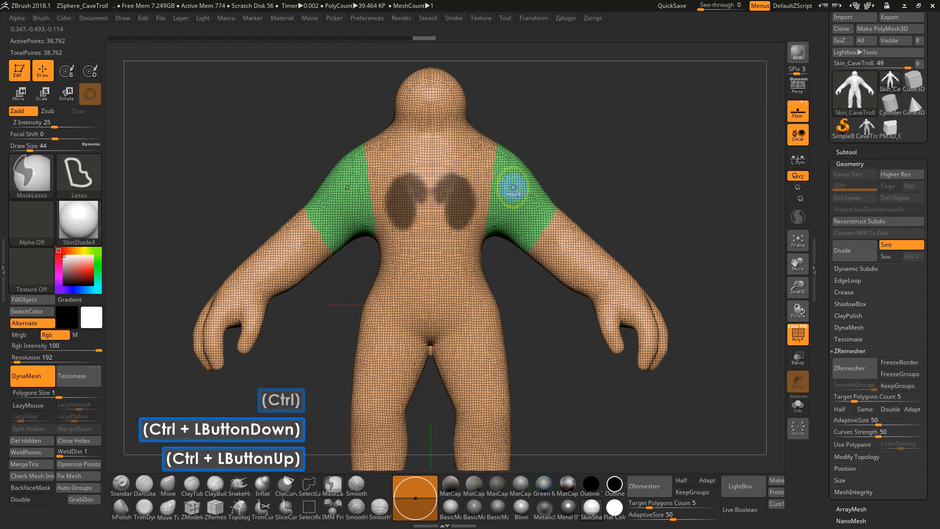
pyautogui.hotkey('ctrl', 'w')
pyautogui.hotkey('ctrl', 'z')
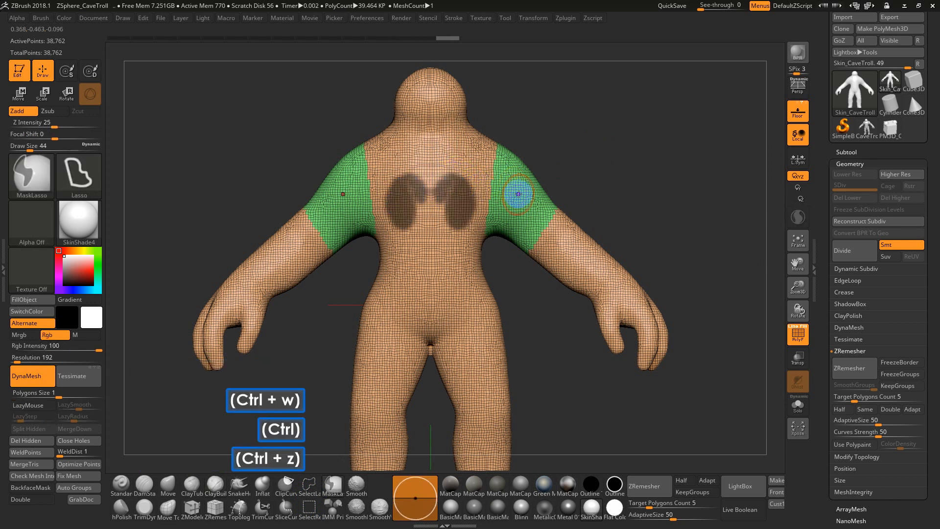
pyautogui.keyDown('ctrl'); pyautogui.click(640, 195); pyautogui.keyUp('ctrl')
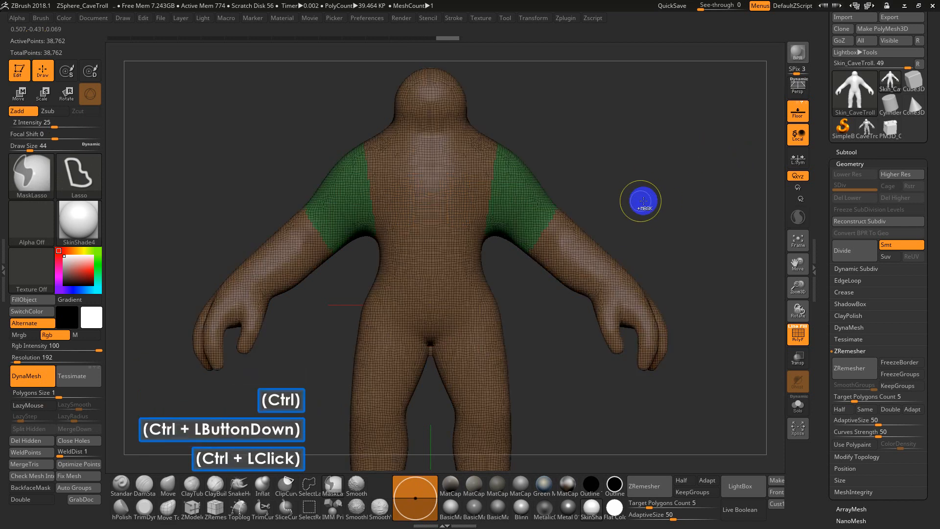
pyautogui.keyDown('ctrl'); pyautogui.click(656, 178); pyautogui.keyUp('ctrl')
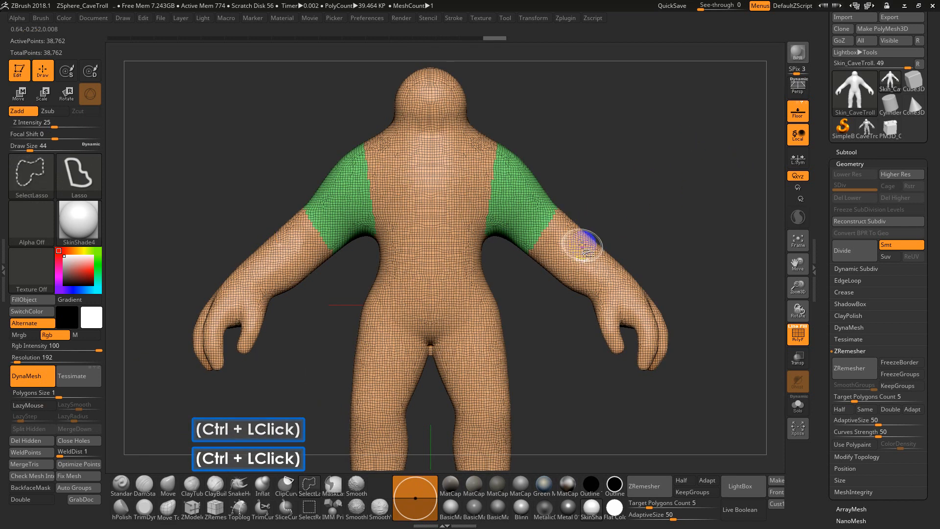
# Isolate the troll's main body polygroup so that the green upper arms are hidden
pyautogui.keyDown('ctrl'); pyautogui.keyDown('shift'); pyautogui.click(585, 246); pyautogui.keyUp('shift'); pyautogui.keyUp('ctrl')
pyautogui.hotkey('ctrl', 'z')
pyautogui.keyDown('ctrl'); pyautogui.keyDown('shift'); pyautogui.click(568, 241); pyautogui.keyUp('shift'); pyautogui.keyUp('ctrl')
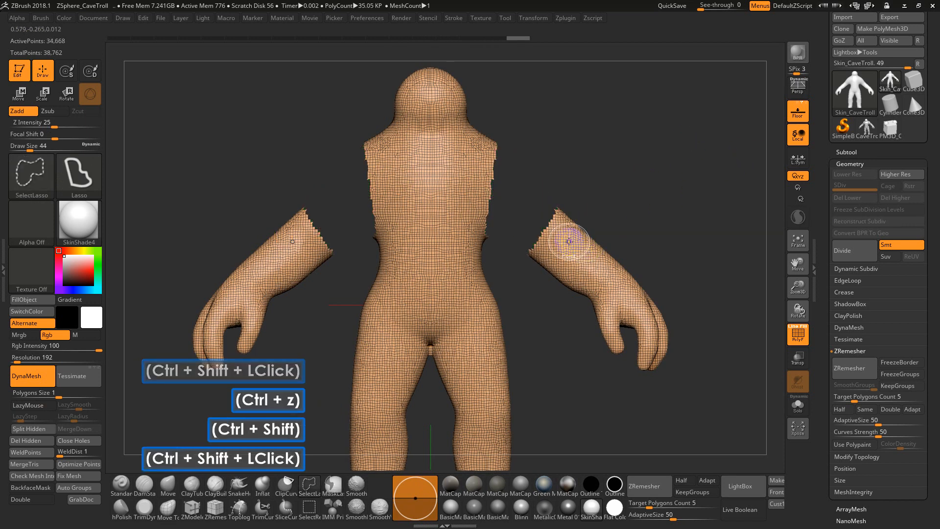
# Isolate both forearms between elbow and wrist, assign them a new polygroup and show the whole troll
pyautogui.moveTo(597, 195)
pyautogui.keyDown('ctrl'); pyautogui.mouseDown()
pyautogui.moveTo(503, 231)
pyautogui.moveTo(507, 268)
pyautogui.mouseUp(); pyautogui.keyUp('ctrl')
pyautogui.hotkey('ctrl', 'z')
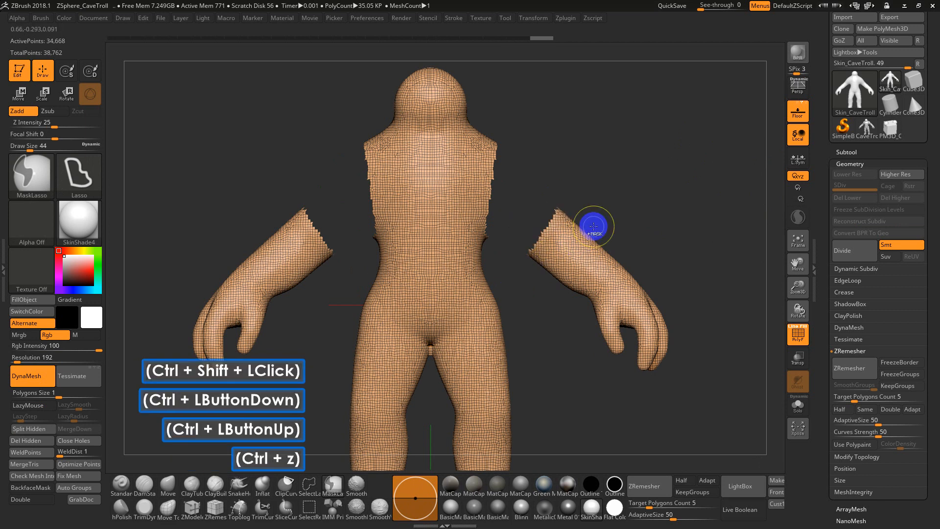
pyautogui.moveTo(618, 177)
pyautogui.keyDown('ctrl'); pyautogui.keyDown('shift'); pyautogui.mouseDown()
pyautogui.moveTo(501, 254)
pyautogui.moveTo(542, 323)
pyautogui.moveTo(598, 316)
pyautogui.moveTo(632, 227)
pyautogui.moveTo(625, 215)
pyautogui.moveTo(542, 193)
pyautogui.moveTo(535, 289)
pyautogui.moveTo(570, 310)
pyautogui.moveTo(588, 307)
pyautogui.moveTo(633, 225)
pyautogui.mouseUp(); pyautogui.keyUp('shift'); pyautogui.keyUp('ctrl')
pyautogui.hotkey('ctrl', 'z')
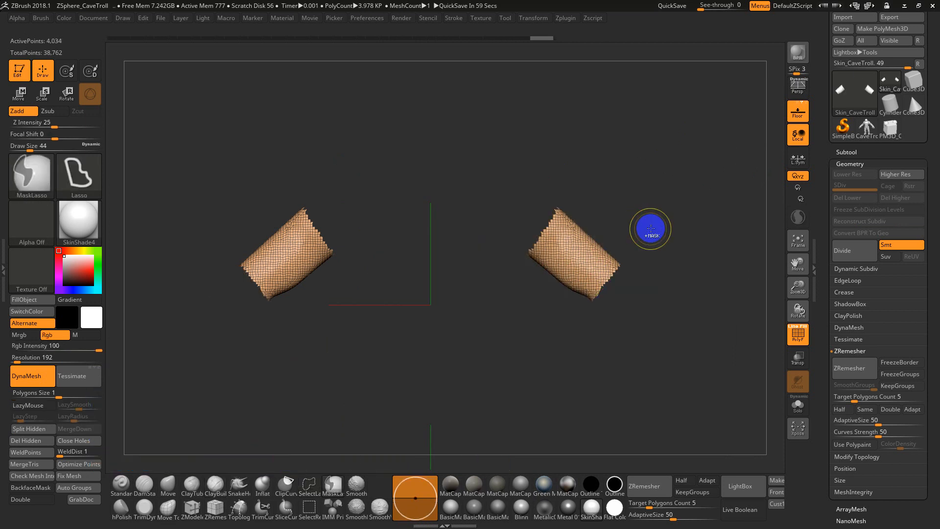
pyautogui.hotkey('ctrl', 'w')
pyautogui.keyDown('ctrl'); pyautogui.keyDown('shift'); pyautogui.click(661, 227); pyautogui.keyUp('shift'); pyautogui.keyUp('ctrl')
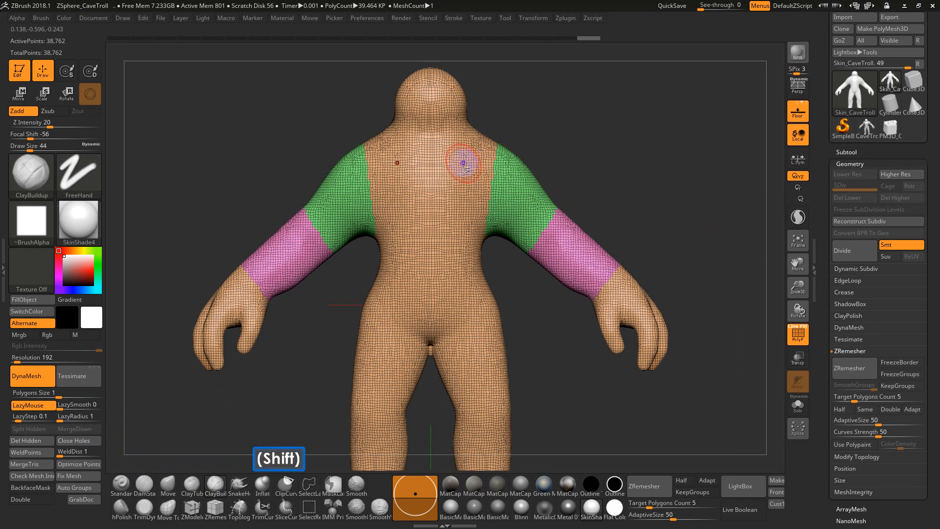
# Try hiding a mirrored pair of vertical polygon loops through the torso with SelectLasso, and undo it
pyautogui.hotkey('ctrl', 'shift')
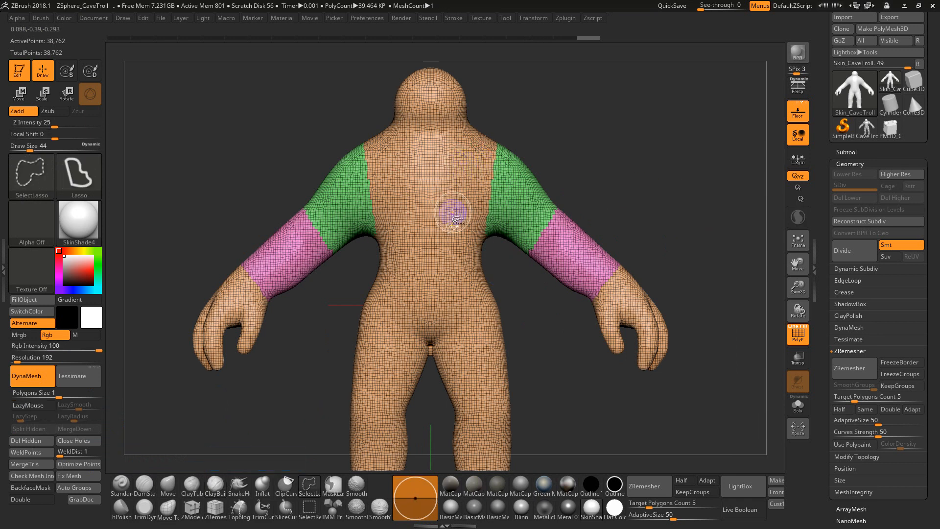
pyautogui.keyDown('ctrl'); pyautogui.keyDown('shift'); pyautogui.click(452, 212); pyautogui.keyUp('shift'); pyautogui.keyUp('ctrl')
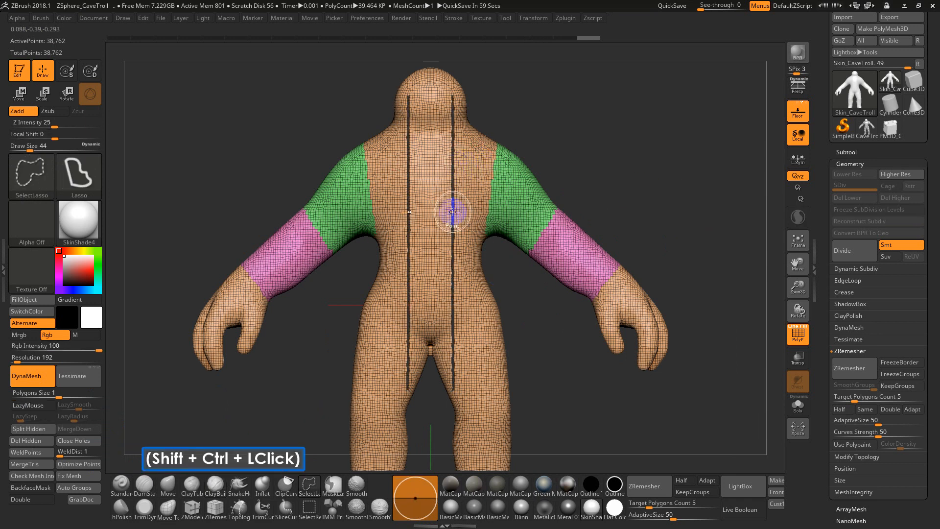
pyautogui.keyDown('alt'); pyautogui.moveTo(558, 189); pyautogui.dragTo(527, 233); pyautogui.keyUp('alt')
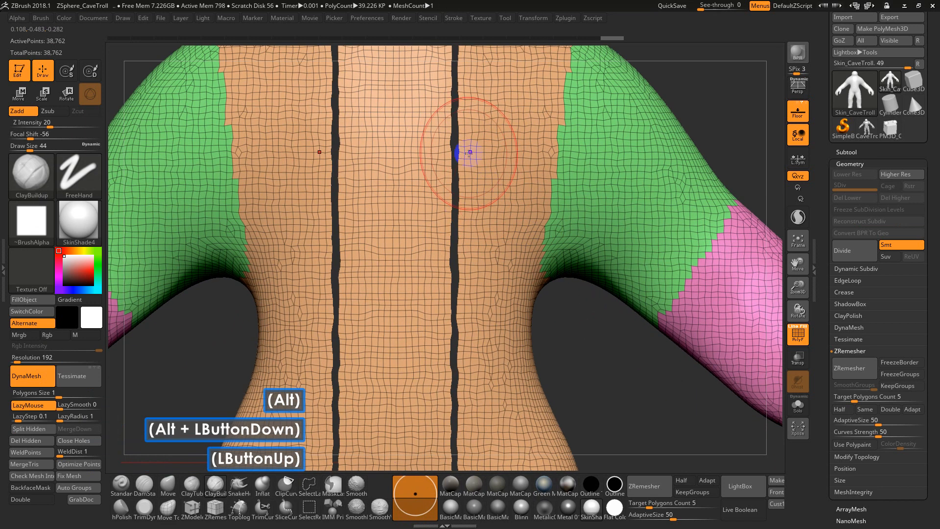
pyautogui.hotkey('ctrl', 'z')
# Set the draw size to 11 and isolate the body polygroup, hiding the upper arms and forearms
pyautogui.press('s')
pyautogui.moveTo(458, 185); pyautogui.dragTo(445, 191)
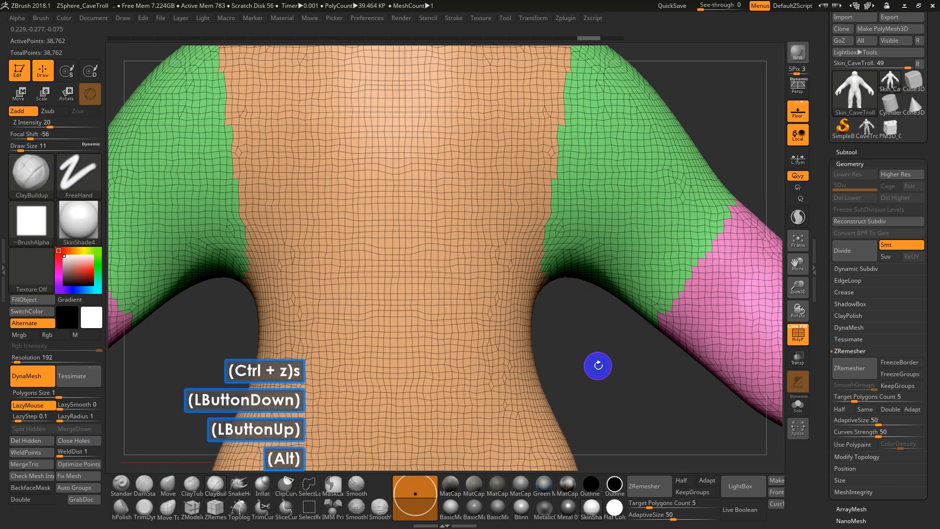
pyautogui.keyDown('alt'); pyautogui.moveTo(598, 365); pyautogui.dragTo(489, 301); pyautogui.keyUp('alt')
pyautogui.hotkey('ctrl', 'shift')
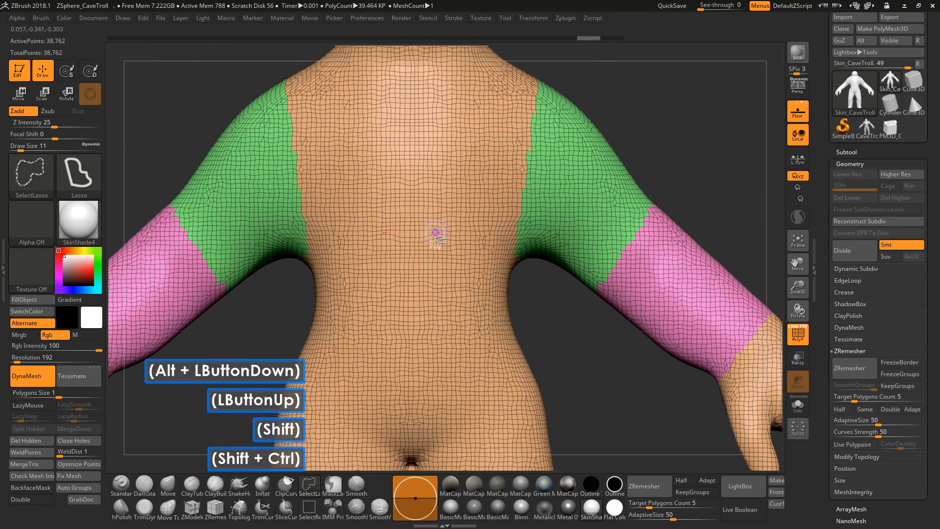
pyautogui.keyDown('ctrl'); pyautogui.keyDown('shift'); pyautogui.click(435, 232); pyautogui.keyUp('shift'); pyautogui.keyUp('ctrl')
pyautogui.moveTo(559, 265)
pyautogui.keyDown('alt'); pyautogui.mouseDown()
pyautogui.moveTo(559, 253)
pyautogui.moveTo(574, 314)
pyautogui.moveTo(608, 300)
pyautogui.mouseUp(); pyautogui.keyUp('alt')
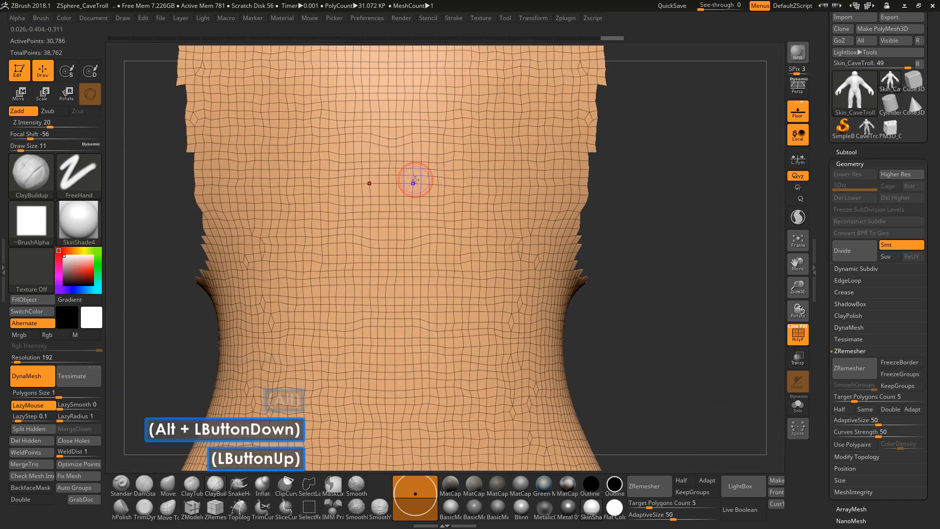
# Try hiding the mirrored vertical polygon loops close to the torso's centre line, and undo it
pyautogui.hotkey('ctrl', 'shift')
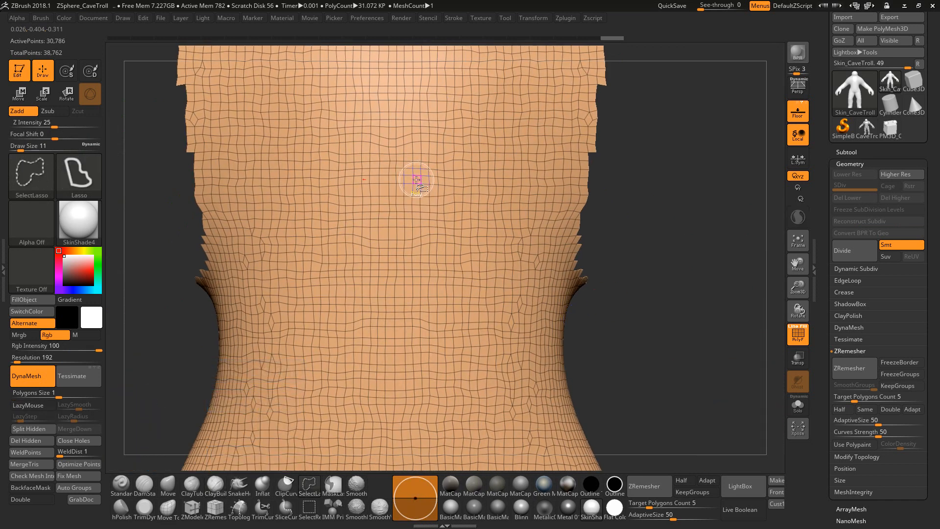
pyautogui.keyDown('ctrl'); pyautogui.keyDown('shift'); pyautogui.click(417, 177); pyautogui.keyUp('shift'); pyautogui.keyUp('ctrl')
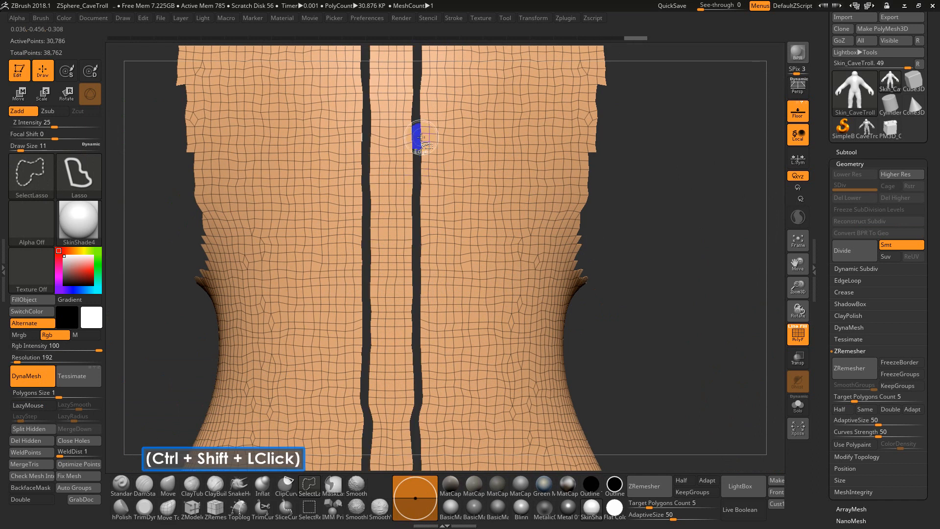
pyautogui.hotkey('ctrl', 'z')
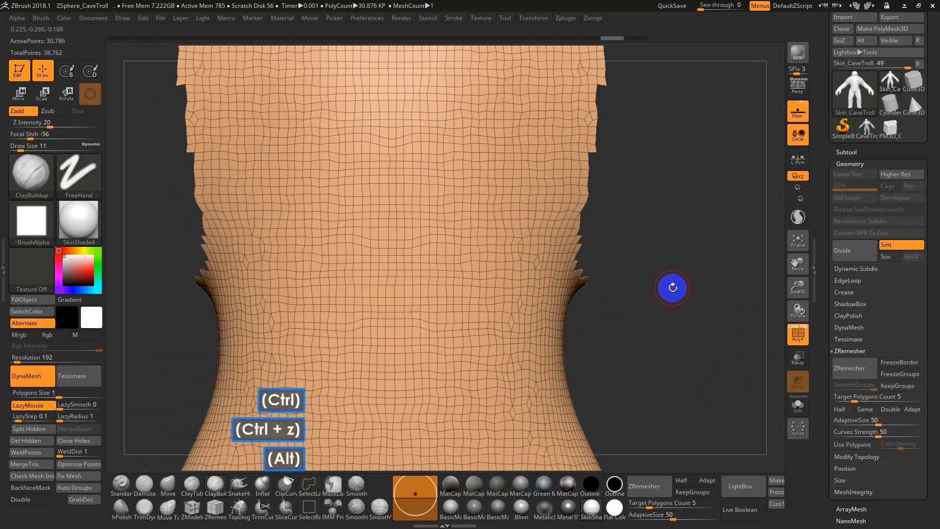
pyautogui.keyDown('alt'); pyautogui.moveTo(671, 287); pyautogui.dragTo(618, 202); pyautogui.keyUp('alt')
pyautogui.keyDown('alt'); pyautogui.moveTo(560, 233); pyautogui.dragTo(573, 279); pyautogui.keyUp('alt')
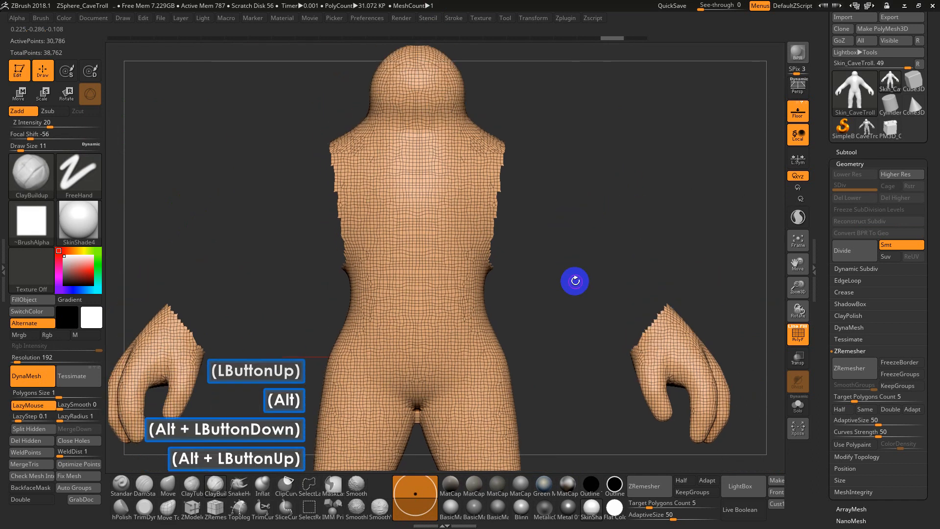
# Try Auto Groups polygrouping on the visible body and hands, and undo the new grouping
pyautogui.press('alt')
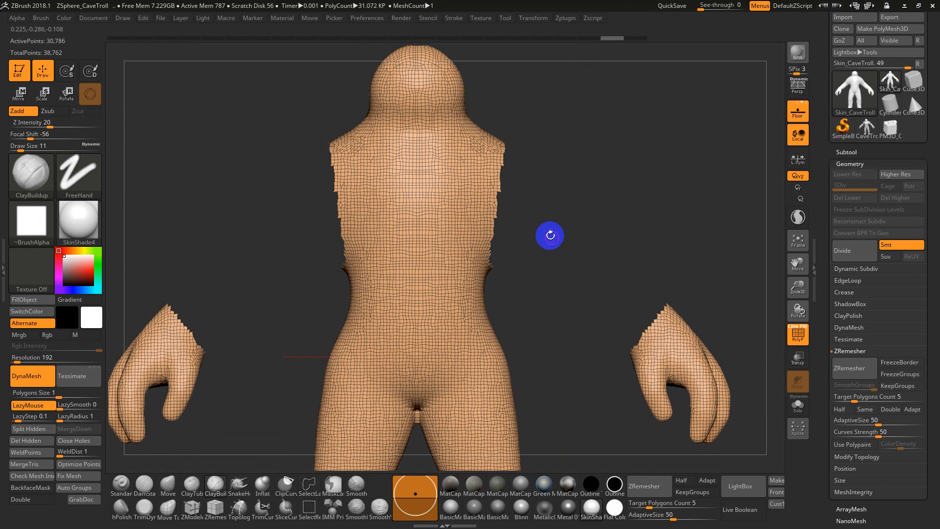
pyautogui.keyDown('alt'); pyautogui.moveTo(539, 258); pyautogui.dragTo(559, 217); pyautogui.keyUp('alt')
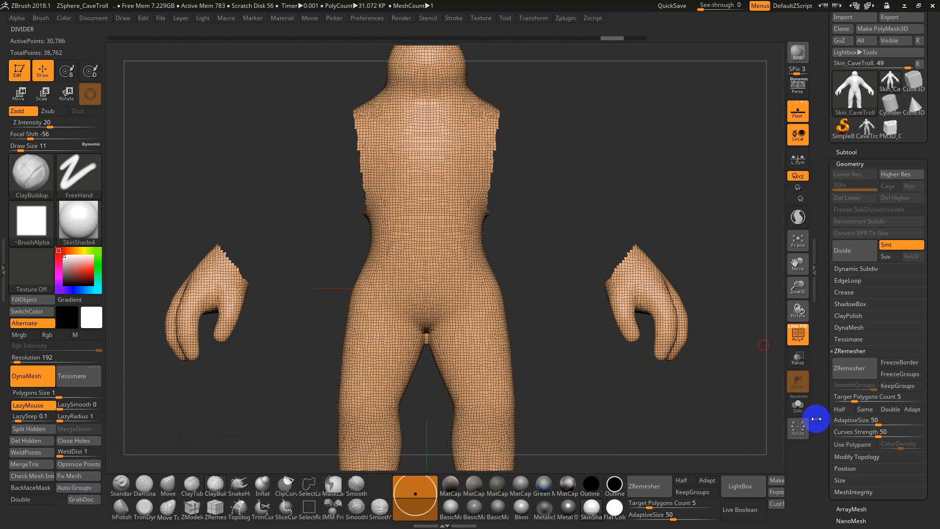
pyautogui.moveTo(816, 418); pyautogui.dragTo(905, 65)
pyautogui.click(857, 288)
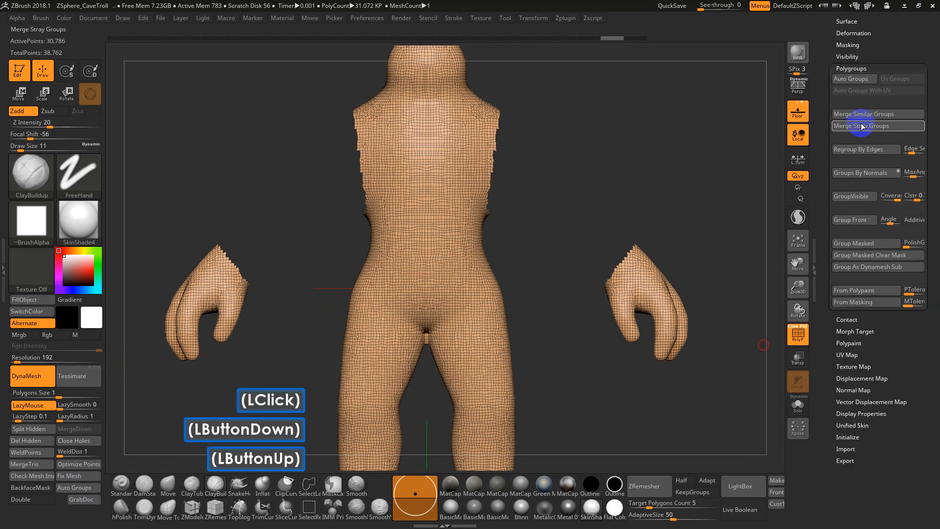
pyautogui.click(854, 79)
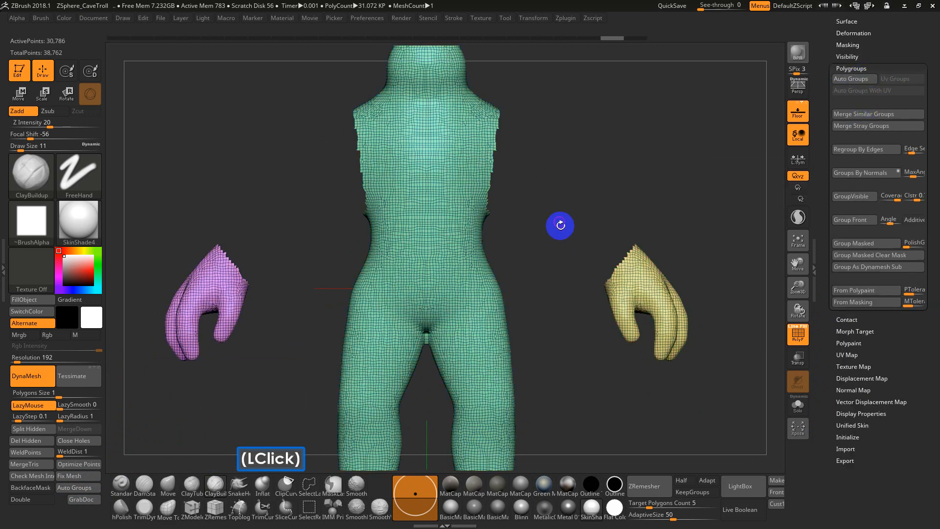
pyautogui.keyDown('alt'); pyautogui.moveTo(593, 212); pyautogui.dragTo(502, 208); pyautogui.keyUp('alt')
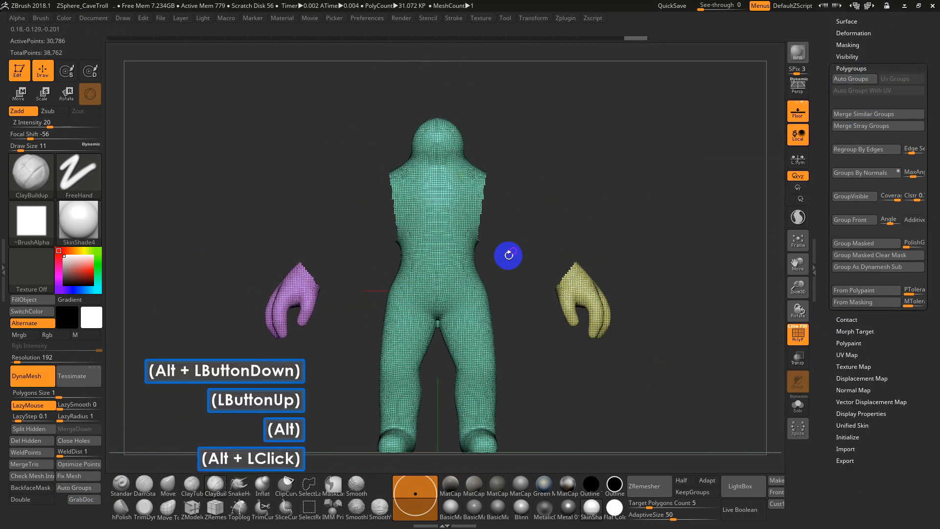
pyautogui.hotkey('ctrl', 'z')
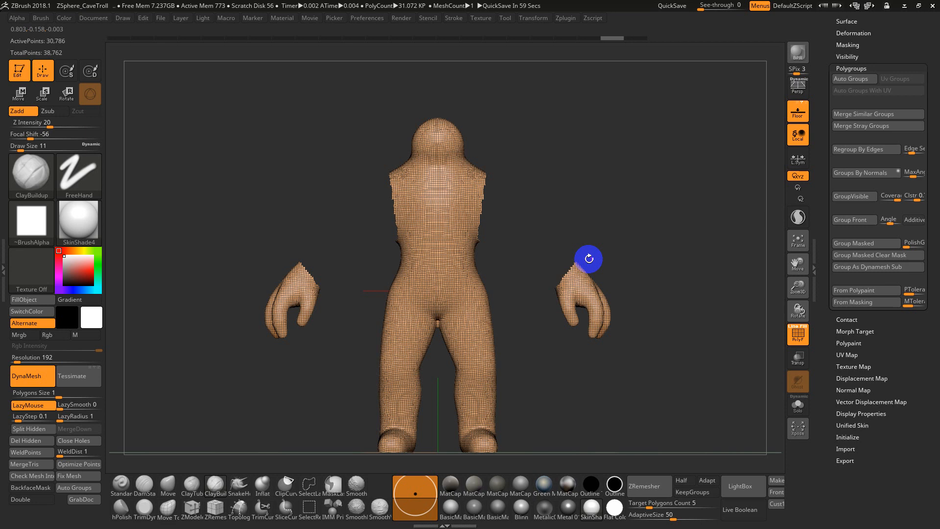
# Isolate the head down to the neck with SelectLasso, assign it a new polygroup and show the whole troll
pyautogui.moveTo(493, 104)
pyautogui.keyDown('ctrl'); pyautogui.keyDown('shift'); pyautogui.mouseDown()
pyautogui.moveTo(430, 142)
pyautogui.moveTo(436, 152)
pyautogui.moveTo(392, 119)
pyautogui.moveTo(397, 163)
pyautogui.mouseUp(); pyautogui.keyUp('shift'); pyautogui.keyUp('ctrl')
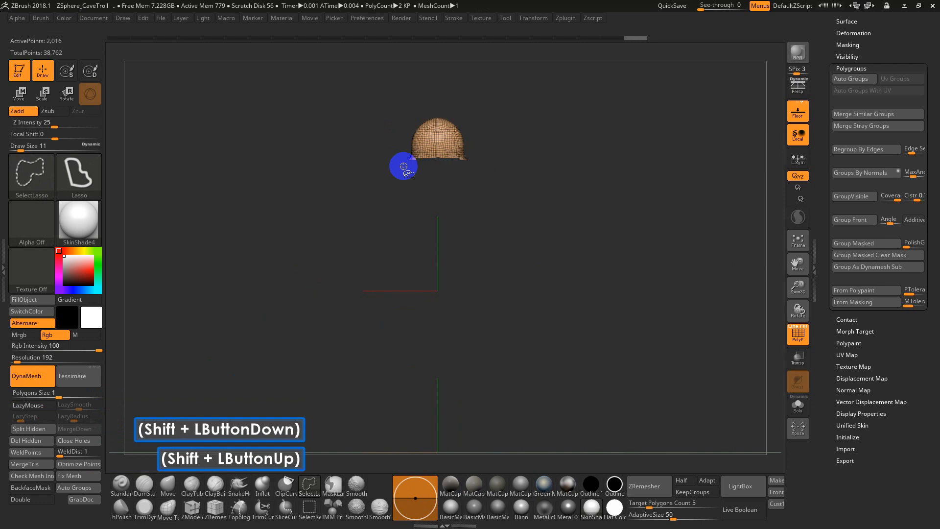
pyautogui.hotkey('ctrl', 'z')
pyautogui.moveTo(476, 156)
pyautogui.keyDown('ctrl'); pyautogui.keyDown('shift'); pyautogui.mouseDown()
pyautogui.moveTo(482, 149)
pyautogui.moveTo(377, 126)
pyautogui.moveTo(378, 160)
pyautogui.mouseUp(); pyautogui.keyUp('shift'); pyautogui.keyUp('ctrl')
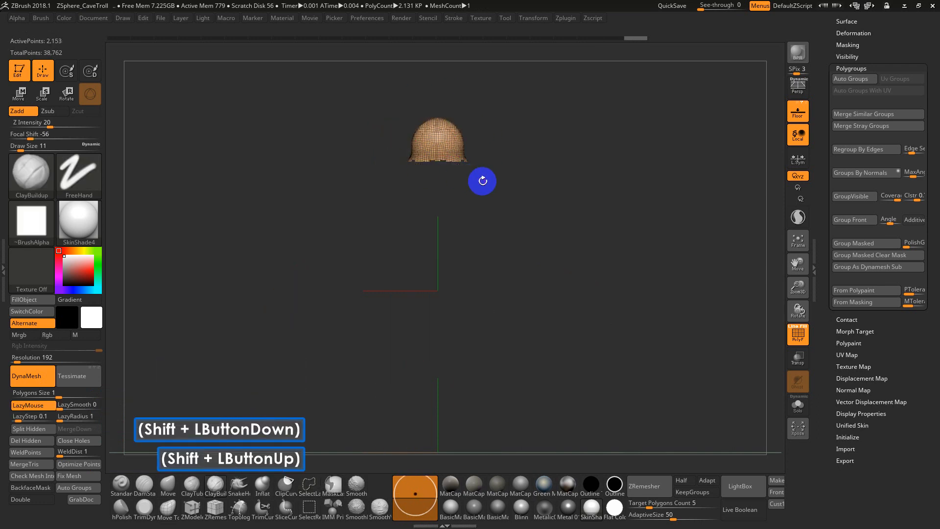
pyautogui.hotkey('ctrl', 'w')
pyautogui.keyDown('ctrl'); pyautogui.keyDown('shift'); pyautogui.click(542, 142); pyautogui.keyUp('shift'); pyautogui.keyUp('ctrl')
# Isolate the polygroup of torso, legs and hands, and split its separate parts into individual polygroups with Auto Groups
pyautogui.keyDown('ctrl'); pyautogui.keyDown('shift'); pyautogui.click(457, 192); pyautogui.keyUp('shift'); pyautogui.keyUp('ctrl')
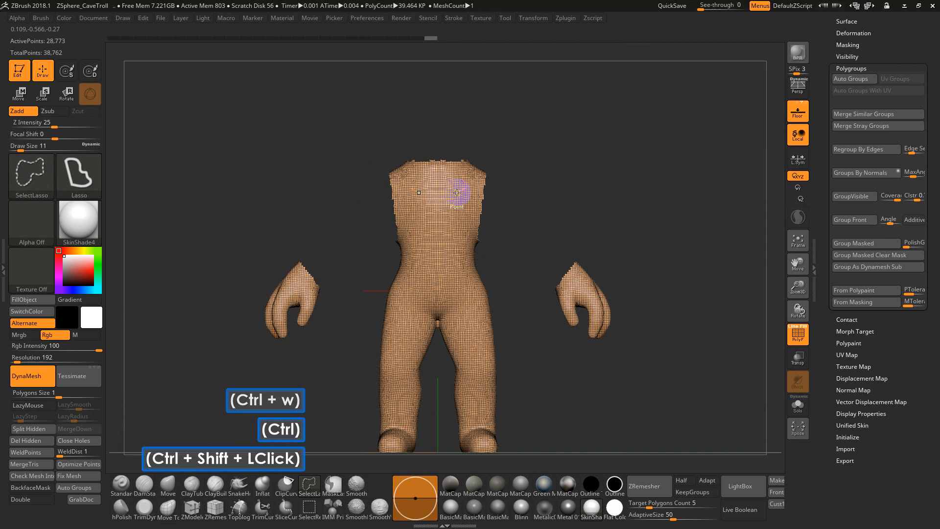
pyautogui.keyDown('alt'); pyautogui.moveTo(552, 227); pyautogui.dragTo(547, 171); pyautogui.keyUp('alt')
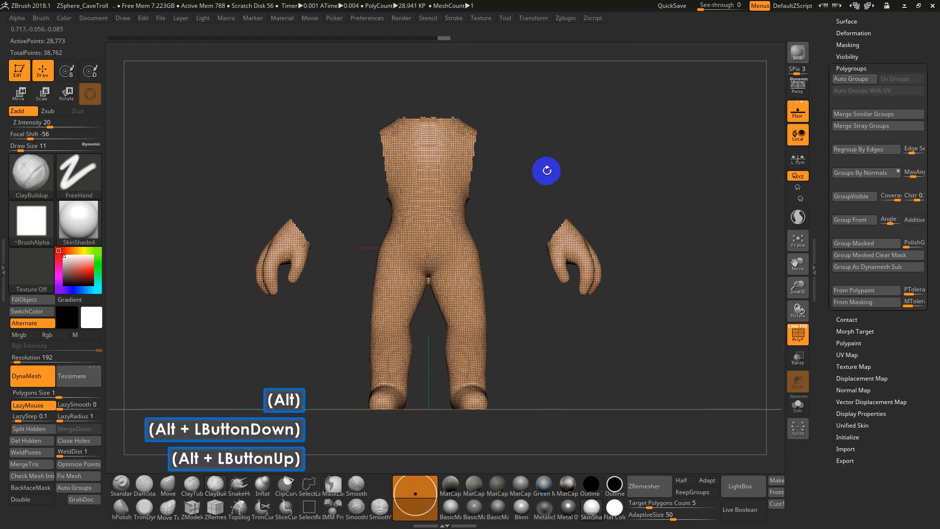
pyautogui.click(850, 79)
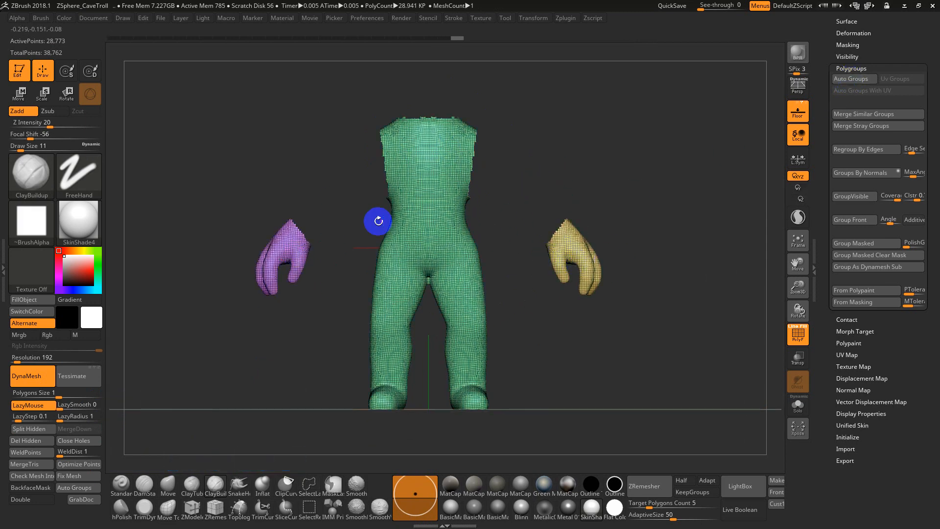
# Try isolating the hands and the torso-and-legs polygroup in turn, and bring back the whole troll
pyautogui.keyDown('ctrl'); pyautogui.keyDown('shift'); pyautogui.click(441, 176); pyautogui.keyUp('shift'); pyautogui.keyUp('ctrl')
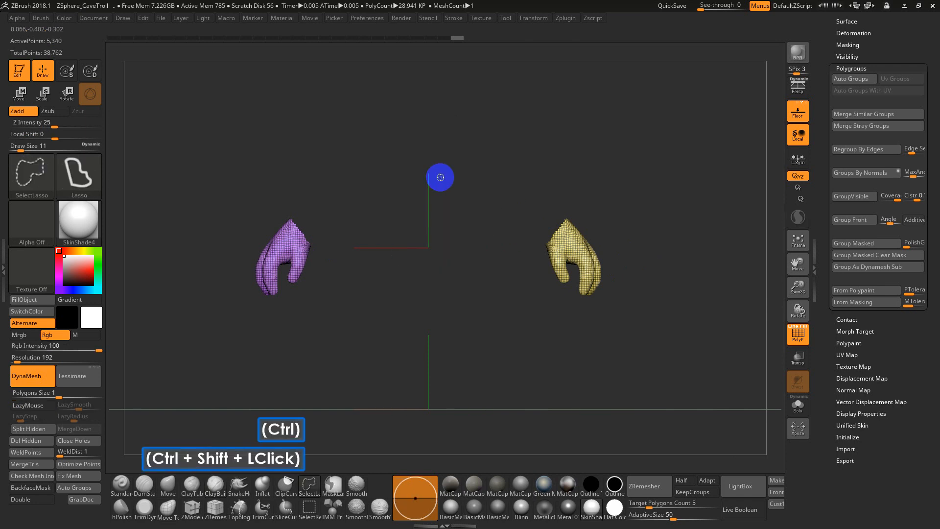
pyautogui.keyDown('ctrl'); pyautogui.keyDown('shift'); pyautogui.click(440, 173); pyautogui.keyUp('shift'); pyautogui.keyUp('ctrl')
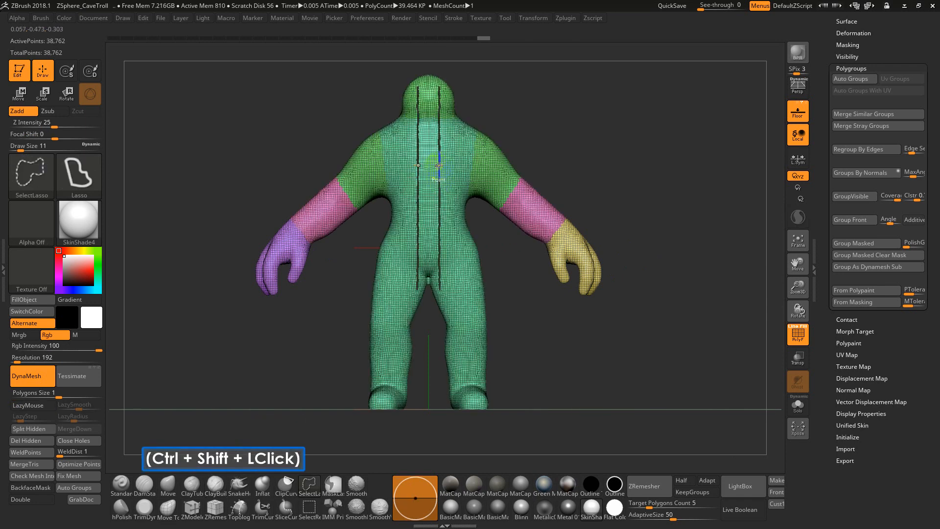
pyautogui.hotkey('ctrl', 'z')
pyautogui.keyDown('ctrl'); pyautogui.keyDown('shift'); pyautogui.click(438, 169); pyautogui.keyUp('shift'); pyautogui.keyUp('ctrl')
pyautogui.keyDown('alt'); pyautogui.moveTo(503, 242); pyautogui.dragTo(518, 176); pyautogui.keyUp('alt')
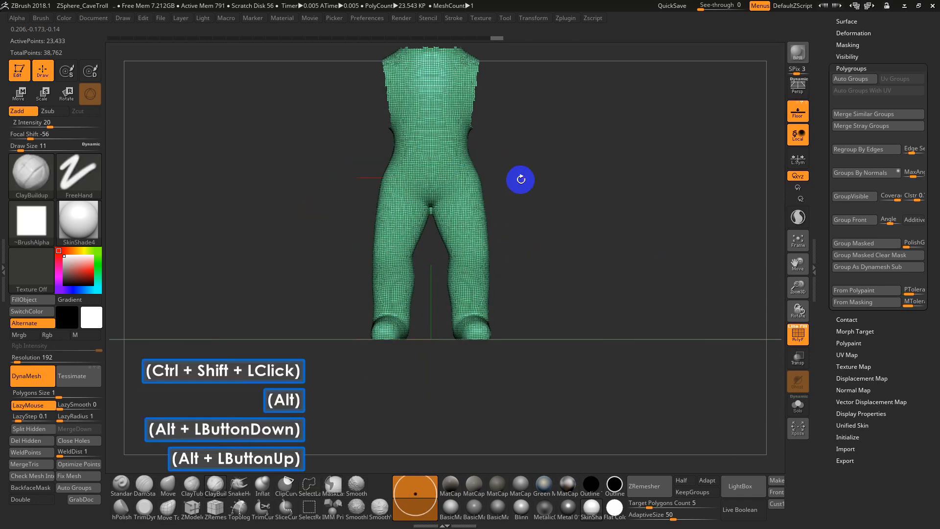
pyautogui.hotkey('ctrl', 'z')
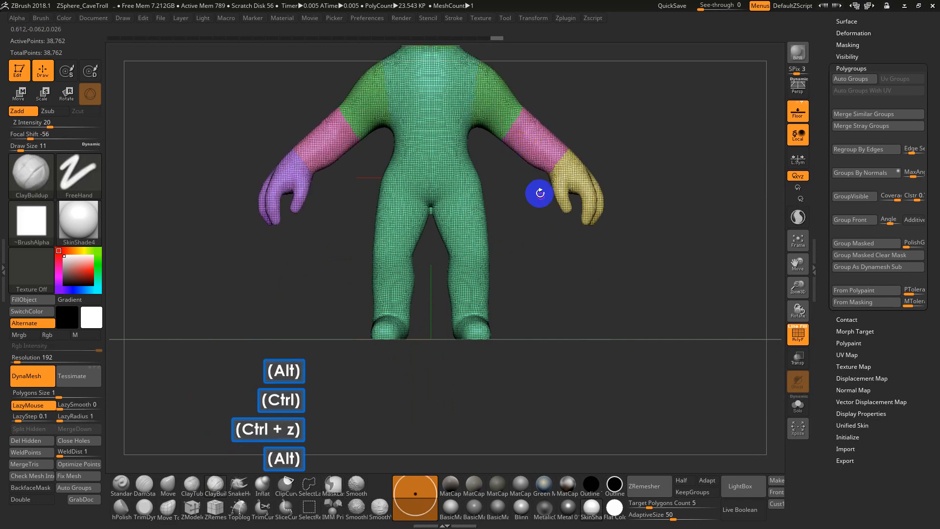
# Try hiding a horizontal polygon loop across the chest, and undo it
pyautogui.keyDown('alt'); pyautogui.click(539, 193); pyautogui.keyUp('alt')
pyautogui.keyDown('ctrl'); pyautogui.keyDown('shift'); pyautogui.click(467, 181); pyautogui.keyUp('shift'); pyautogui.keyUp('ctrl')
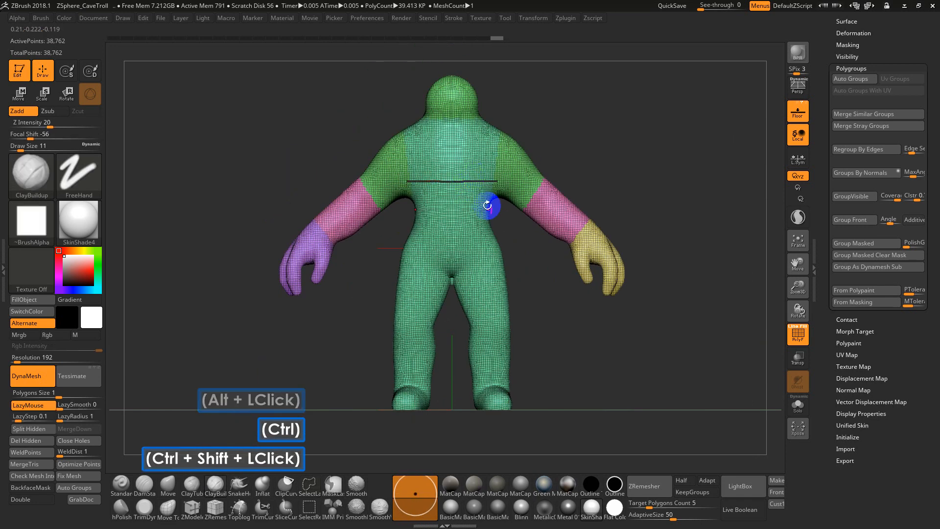
pyautogui.keyDown('alt'); pyautogui.moveTo(551, 350); pyautogui.dragTo(542, 216); pyautogui.keyUp('alt')
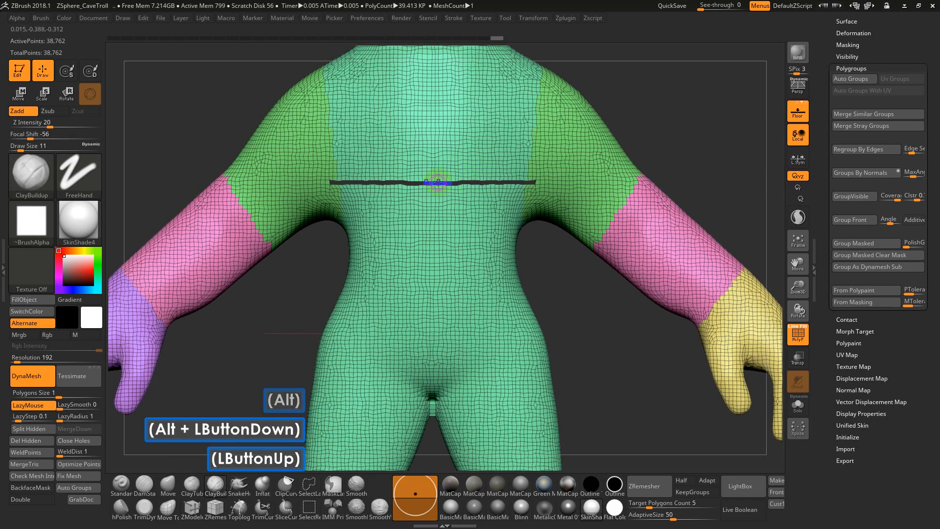
pyautogui.hotkey('ctrl', 'z')
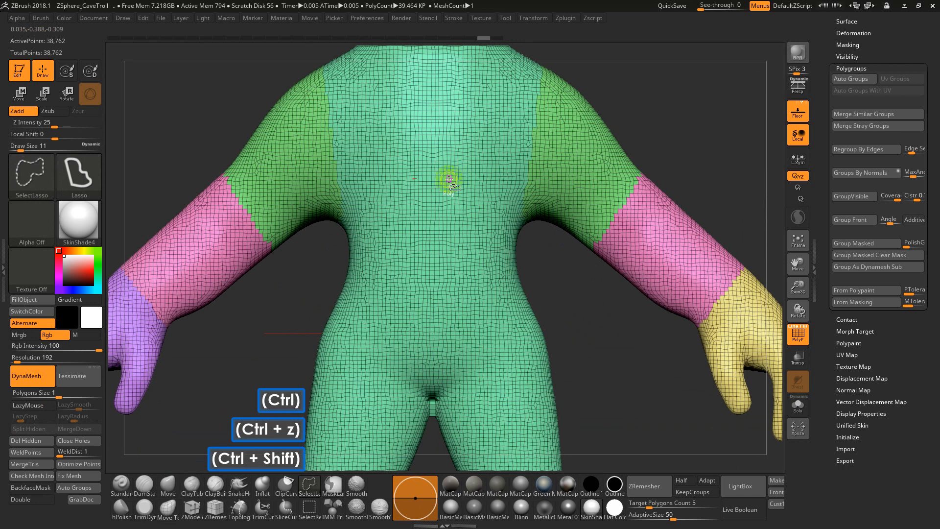
# Isolate the torso-and-legs polygroup to check it, and show the whole troll again
pyautogui.keyDown('ctrl'); pyautogui.keyDown('shift'); pyautogui.click(455, 178); pyautogui.keyUp('shift'); pyautogui.keyUp('ctrl')
pyautogui.moveTo(595, 256)
pyautogui.keyDown('alt'); pyautogui.mouseDown()
pyautogui.moveTo(546, 262)
pyautogui.moveTo(547, 287)
pyautogui.moveTo(547, 243)
pyautogui.moveTo(529, 266)
pyautogui.moveTo(578, 254)
pyautogui.moveTo(558, 243)
pyautogui.mouseUp(); pyautogui.keyUp('alt')
pyautogui.keyDown('ctrl'); pyautogui.keyDown('shift'); pyautogui.click(572, 262); pyautogui.keyUp('shift'); pyautogui.keyUp('ctrl')
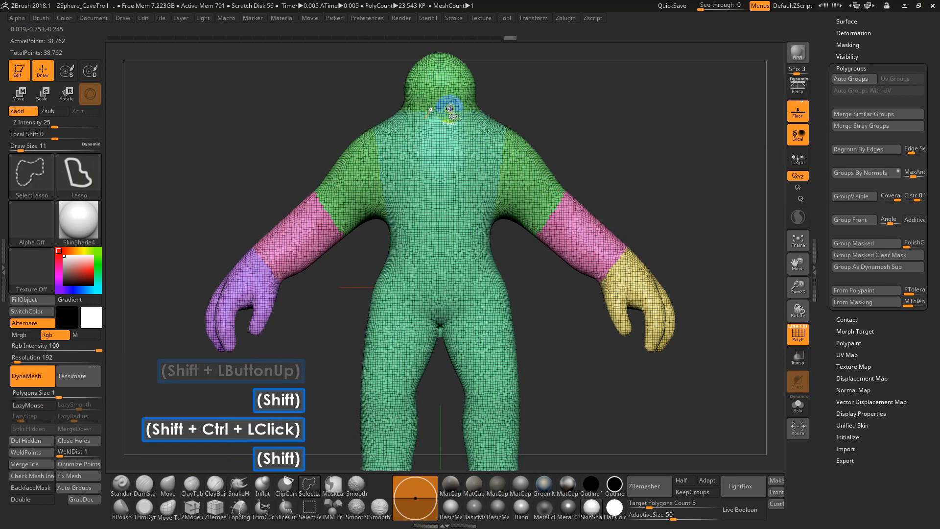
# Check the head's polygroup by isolating it, and restore the visibility of the whole troll
pyautogui.keyDown('ctrl'); pyautogui.keyDown('shift'); pyautogui.click(441, 92); pyautogui.keyUp('shift'); pyautogui.keyUp('ctrl')
pyautogui.hotkey('ctrl', 'z')
pyautogui.hotkey('ctrl', 'z')
pyautogui.press('z')
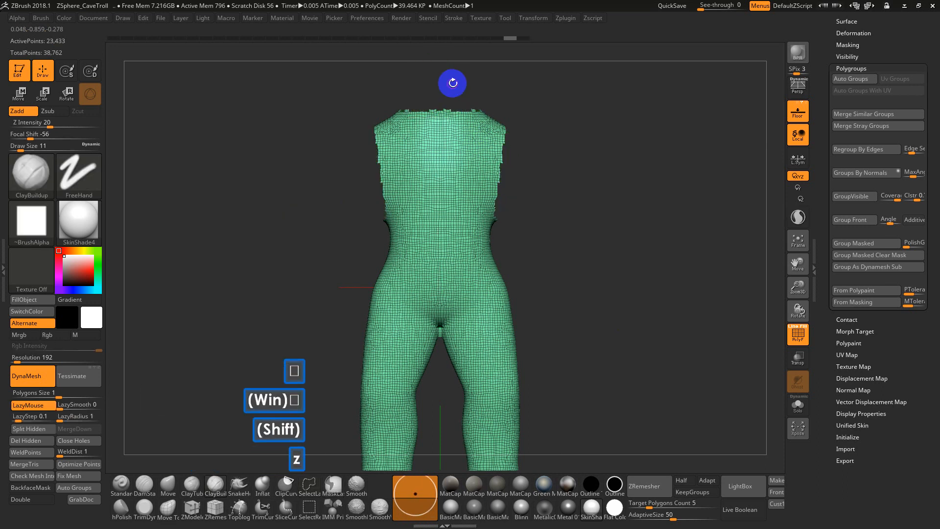
pyautogui.hotkey('ctrl', 'shift', 'z')
pyautogui.keyDown('ctrl'); pyautogui.keyDown('shift'); pyautogui.click(543, 90); pyautogui.keyUp('shift'); pyautogui.keyUp('ctrl')
pyautogui.keyDown('ctrl'); pyautogui.keyDown('shift'); pyautogui.click(443, 84); pyautogui.keyUp('shift'); pyautogui.keyUp('ctrl')
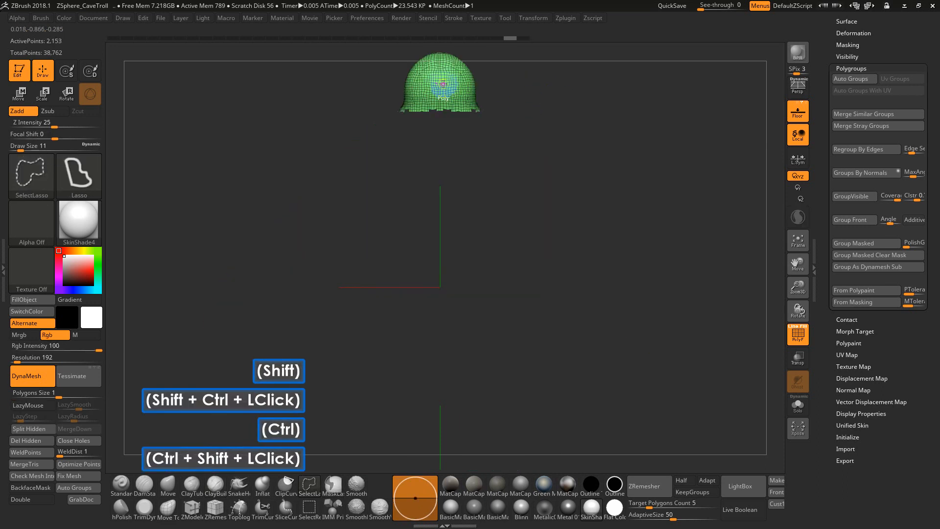
pyautogui.hotkey('ctrl', 'z')
# Turn off the PolyFrame wireframe lines while keeping the polygroup colours displayed
pyautogui.keyDown('alt'); pyautogui.moveTo(575, 126); pyautogui.dragTo(757, 236); pyautogui.keyUp('alt')
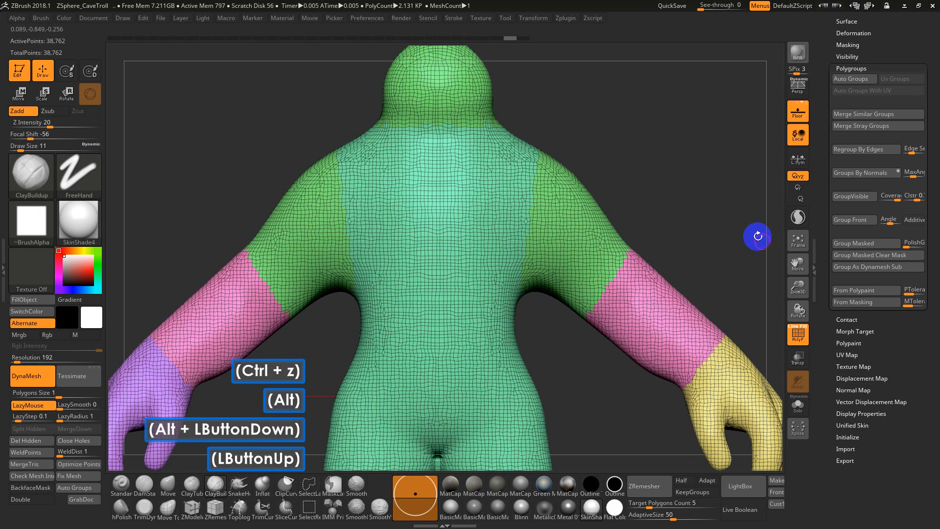
pyautogui.click(798, 333)
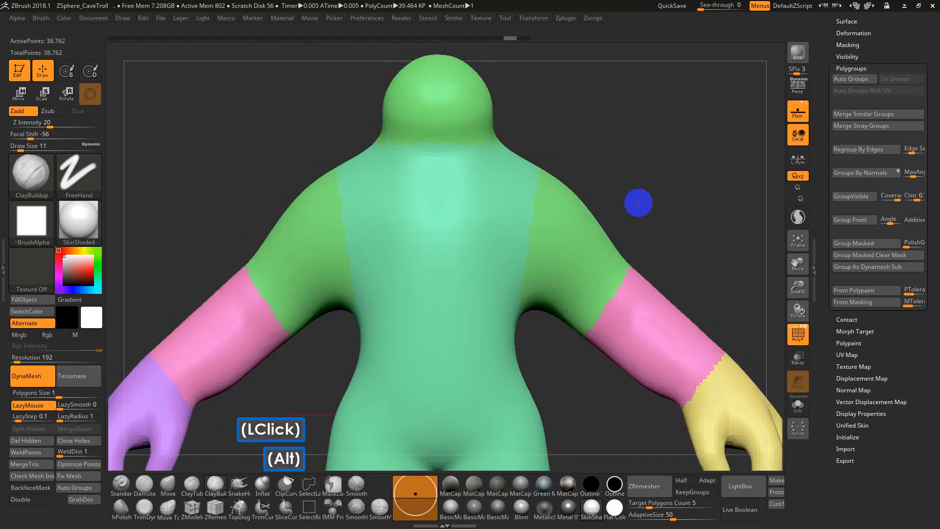
pyautogui.keyDown('alt'); pyautogui.click(540, 258); pyautogui.keyUp('alt')
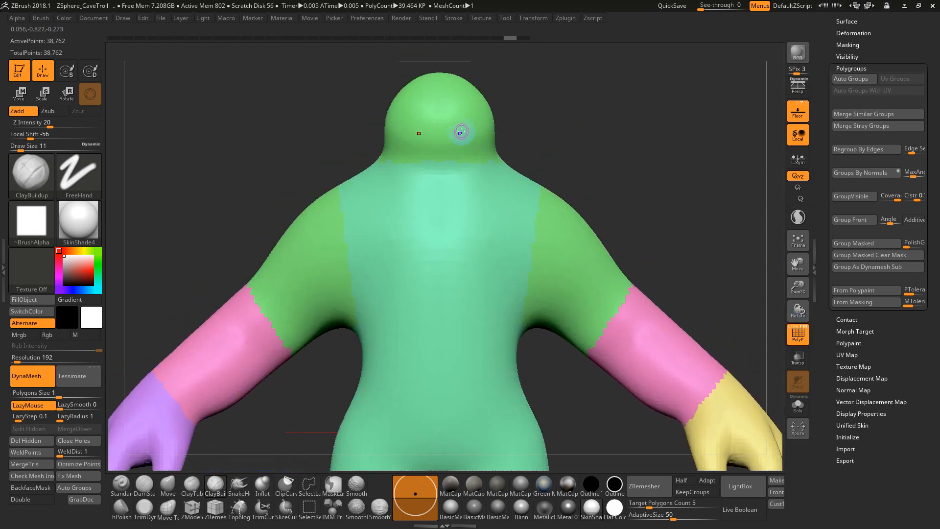
# Isolate the head polygroup, assign it a new polygroup distinct from the upper arms, and show the whole troll
pyautogui.hotkey('ctrl', 'shift')
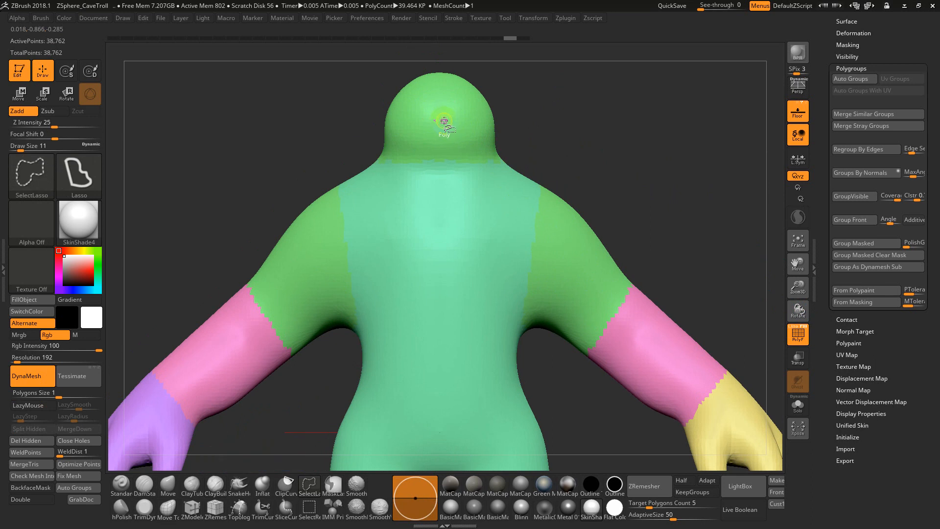
pyautogui.keyDown('ctrl'); pyautogui.keyDown('shift'); pyautogui.click(444, 120); pyautogui.keyUp('shift'); pyautogui.keyUp('ctrl')
pyautogui.press('ctrl')
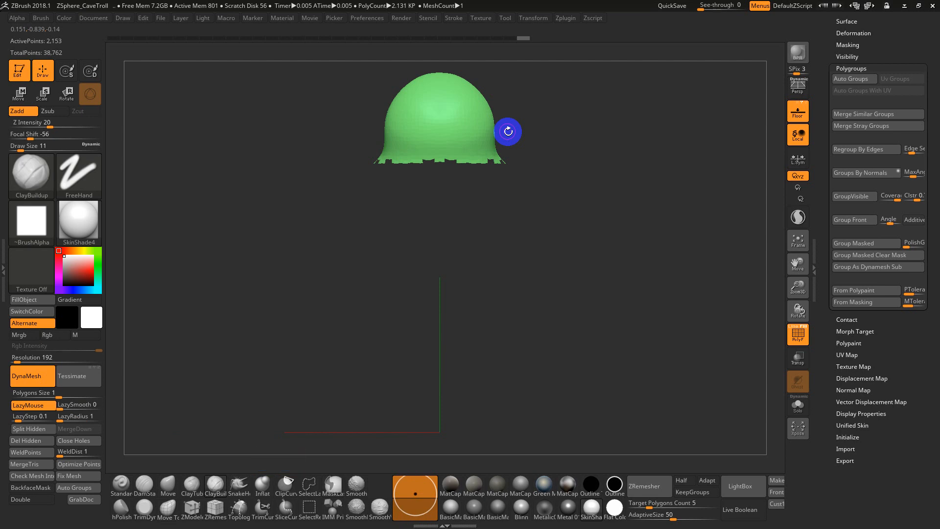
pyautogui.hotkey('ctrl', 'w')
pyautogui.keyDown('ctrl'); pyautogui.keyDown('shift'); pyautogui.click(498, 154); pyautogui.keyUp('shift'); pyautogui.keyUp('ctrl')
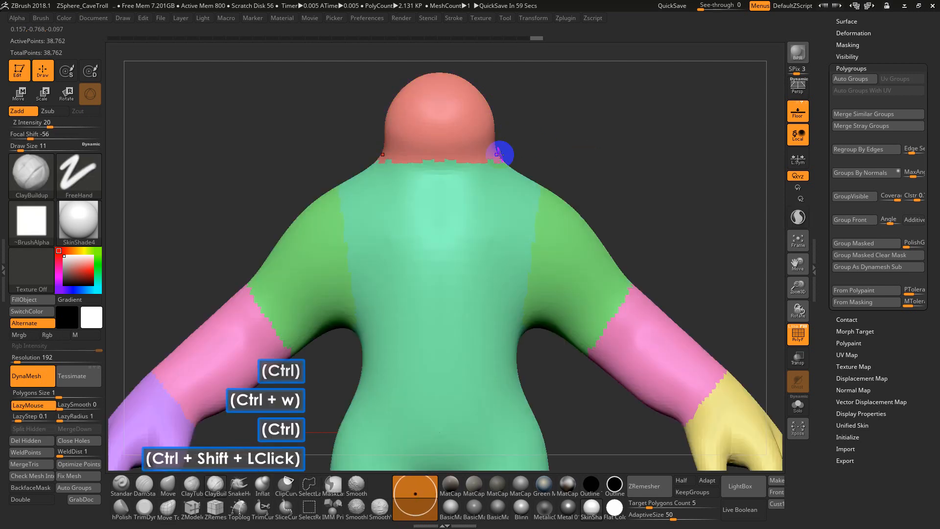
pyautogui.keyDown('alt'); pyautogui.moveTo(625, 147); pyautogui.dragTo(590, 189); pyautogui.keyUp('alt')
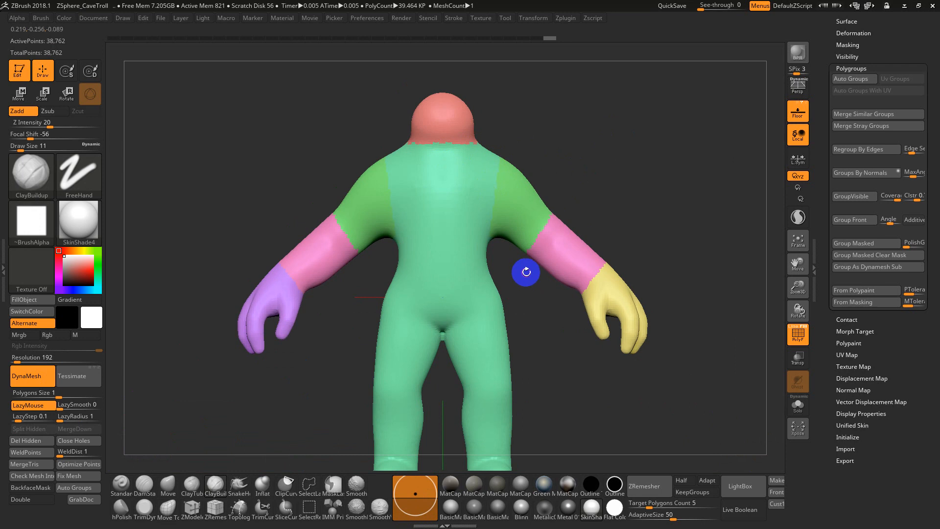
# Isolate the torso-and-legs polygroup, and toggle the PolyFrame display off and on again
pyautogui.hotkey('ctrl', 'shift')
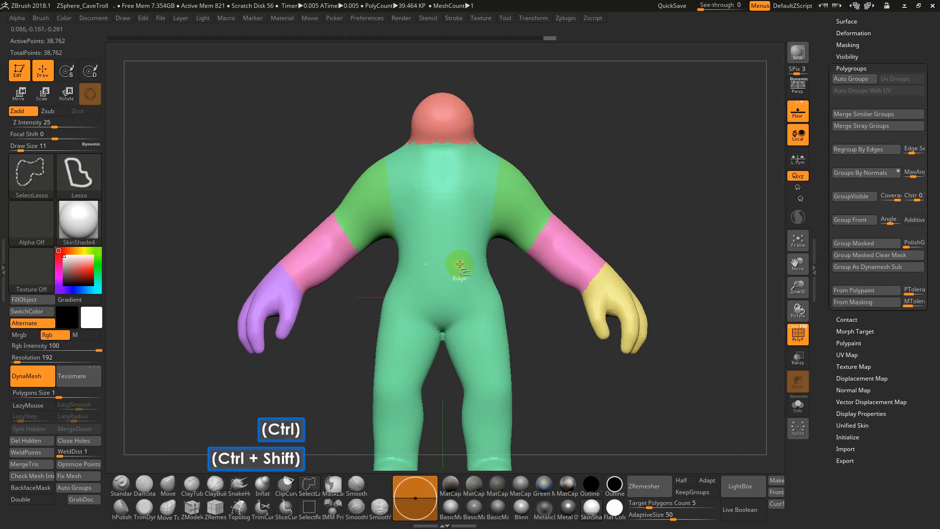
pyautogui.keyDown('ctrl'); pyautogui.keyDown('shift'); pyautogui.click(460, 263); pyautogui.keyUp('shift'); pyautogui.keyUp('ctrl')
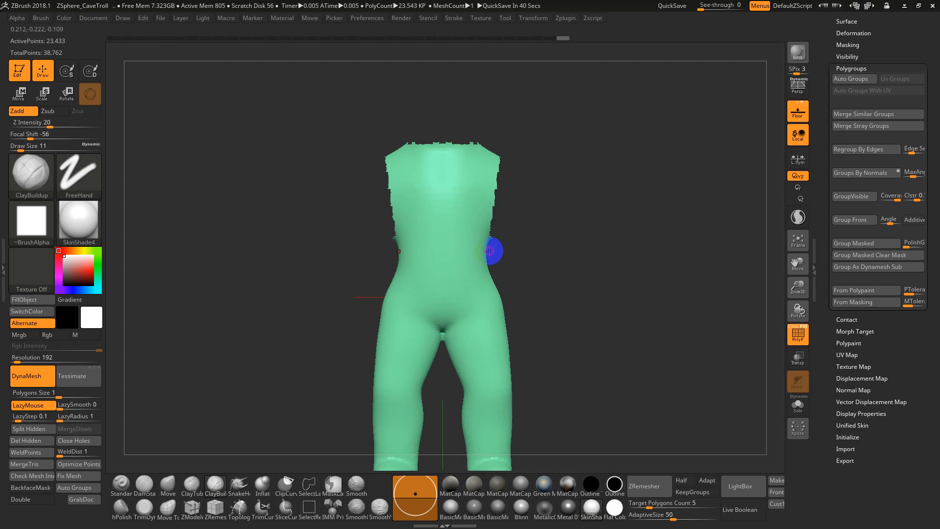
pyautogui.hotkey('shift', 'f')
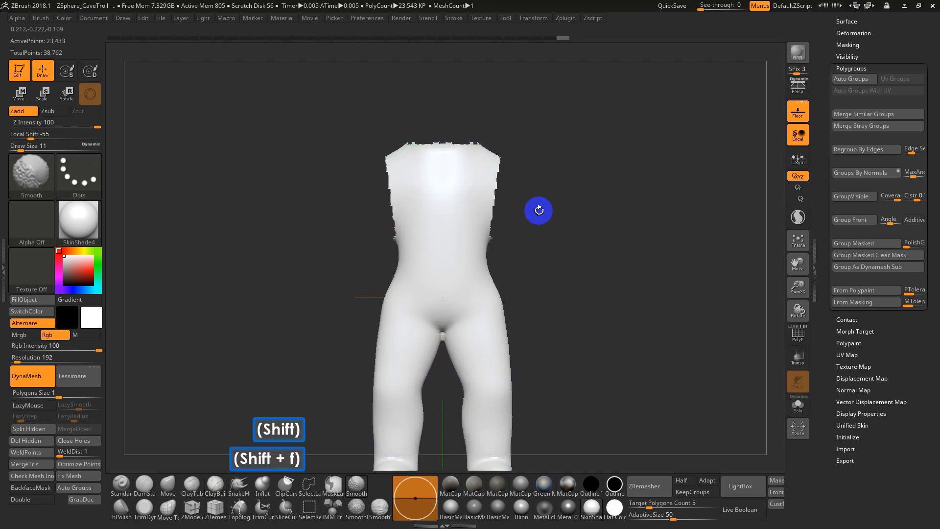
pyautogui.hotkey('shift', 'f')
pyautogui.moveTo(554, 218)
pyautogui.keyDown('alt'); pyautogui.mouseDown()
pyautogui.moveTo(552, 164)
pyautogui.moveTo(555, 216)
pyautogui.mouseUp(); pyautogui.keyUp('alt')
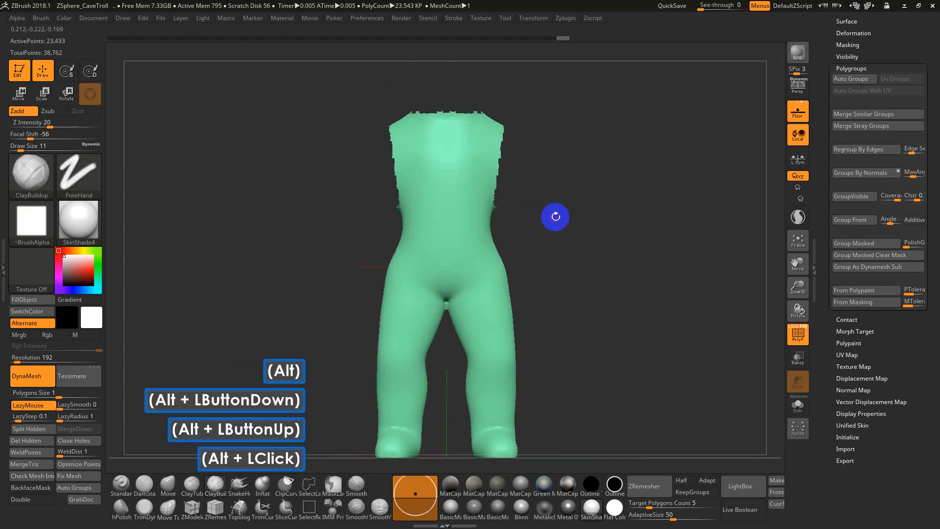
# Isolate both legs from the hips down with SelectLasso, give each its own polygroup with Auto Groups and show the whole troll
pyautogui.moveTo(501, 238)
pyautogui.keyDown('shift'); pyautogui.mouseDown()
pyautogui.moveTo(478, 239)
pyautogui.moveTo(537, 235)
pyautogui.moveTo(519, 245)
pyautogui.moveTo(488, 197)
pyautogui.moveTo(558, 332)
pyautogui.moveTo(421, 494)
pyautogui.moveTo(418, 319)
pyautogui.moveTo(426, 292)
pyautogui.mouseUp(); pyautogui.keyUp('shift')
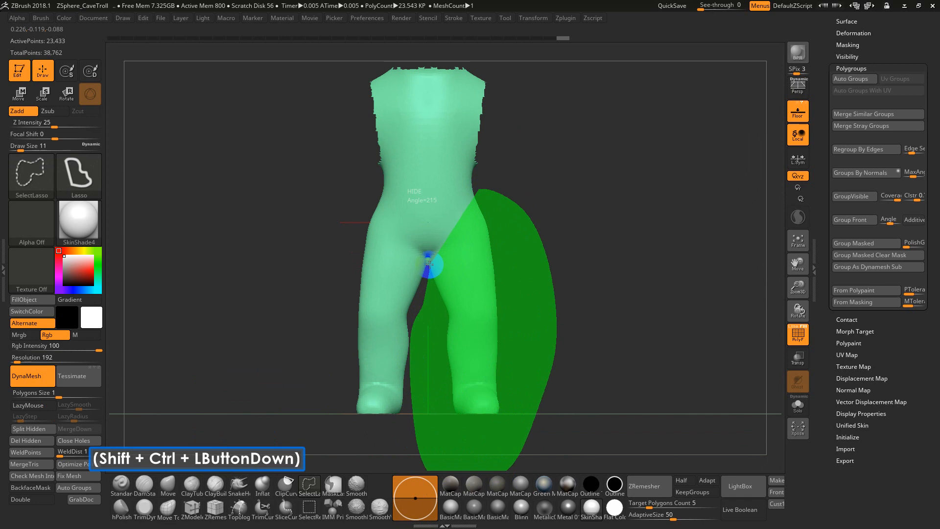
pyautogui.keyDown('ctrl'); pyautogui.keyDown('shift'); pyautogui.moveTo(429, 260); pyautogui.dragTo(429, 260); pyautogui.keyUp('shift'); pyautogui.keyUp('ctrl')
pyautogui.moveTo(541, 268)
pyautogui.keyDown('alt'); pyautogui.mouseDown()
pyautogui.moveTo(564, 310)
pyautogui.moveTo(654, 222)
pyautogui.moveTo(427, 265)
pyautogui.moveTo(440, 294)
pyautogui.mouseUp(); pyautogui.keyUp('alt')
pyautogui.press('ctrl')
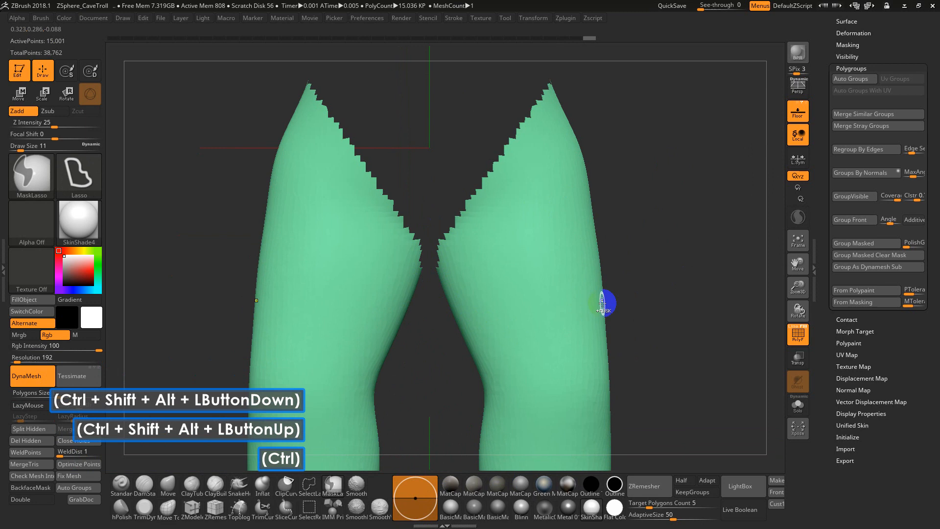
pyautogui.click(79, 486)
pyautogui.keyDown('ctrl'); pyautogui.keyDown('shift'); pyautogui.click(690, 288); pyautogui.keyUp('shift'); pyautogui.keyUp('ctrl')
pyautogui.keyDown('alt'); pyautogui.moveTo(690, 287); pyautogui.dragTo(626, 368); pyautogui.keyUp('alt')
# Isolate the torso polygroup, undo the stray strokes down its front, and set the Draw Size to 49
pyautogui.keyDown('ctrl'); pyautogui.keyDown('shift'); pyautogui.click(447, 198); pyautogui.keyUp('shift'); pyautogui.keyUp('ctrl')
pyautogui.hotkey('ctrl', 'z')
pyautogui.keyDown('ctrl'); pyautogui.keyDown('shift'); pyautogui.click(459, 199); pyautogui.keyUp('shift'); pyautogui.keyUp('ctrl')
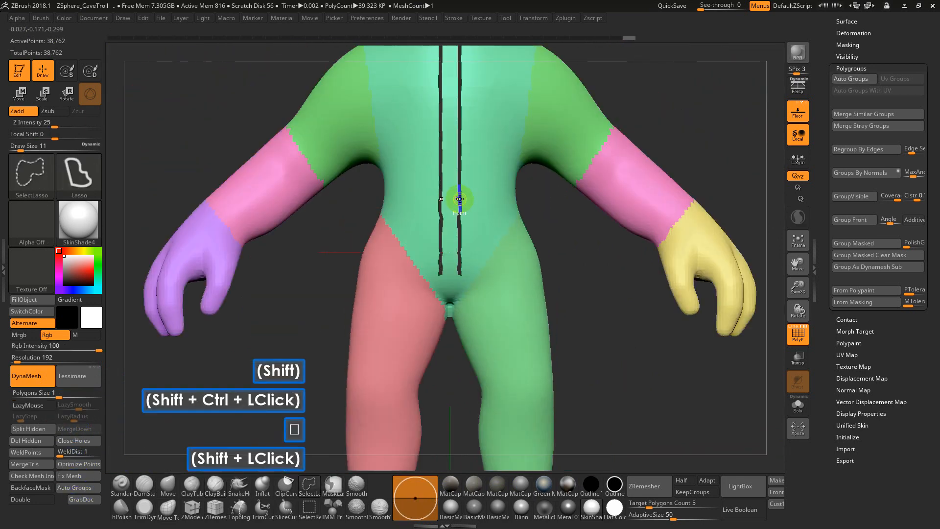
pyautogui.hotkey('ctrl', 'z')
pyautogui.keyDown('ctrl'); pyautogui.keyDown('shift'); pyautogui.click(469, 201); pyautogui.keyUp('shift'); pyautogui.keyUp('ctrl')
pyautogui.keyDown('alt'); pyautogui.moveTo(609, 235); pyautogui.dragTo(597, 179); pyautogui.keyUp('alt')
pyautogui.moveTo(546, 211)
pyautogui.keyDown('alt'); pyautogui.mouseDown()
pyautogui.moveTo(551, 239)
pyautogui.moveTo(561, 239)
pyautogui.mouseUp(); pyautogui.keyUp('alt')
pyautogui.press('s')
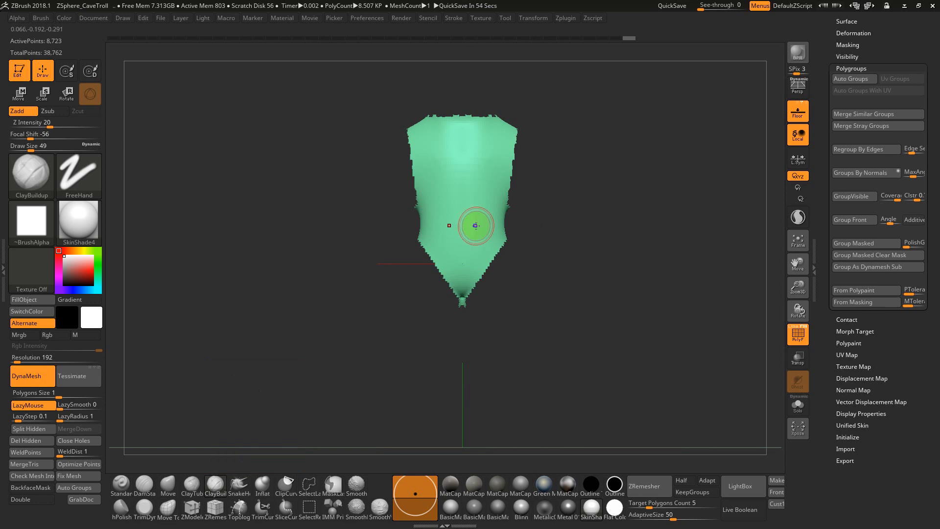
# Isolate the pelvis below the waist with SelectLasso, give it its own polygroup and show the whole troll
pyautogui.keyDown('ctrl'); pyautogui.keyDown('shift'); pyautogui.click(413, 217); pyautogui.keyUp('shift'); pyautogui.keyUp('ctrl')
pyautogui.hotkey('ctrl', 'z')
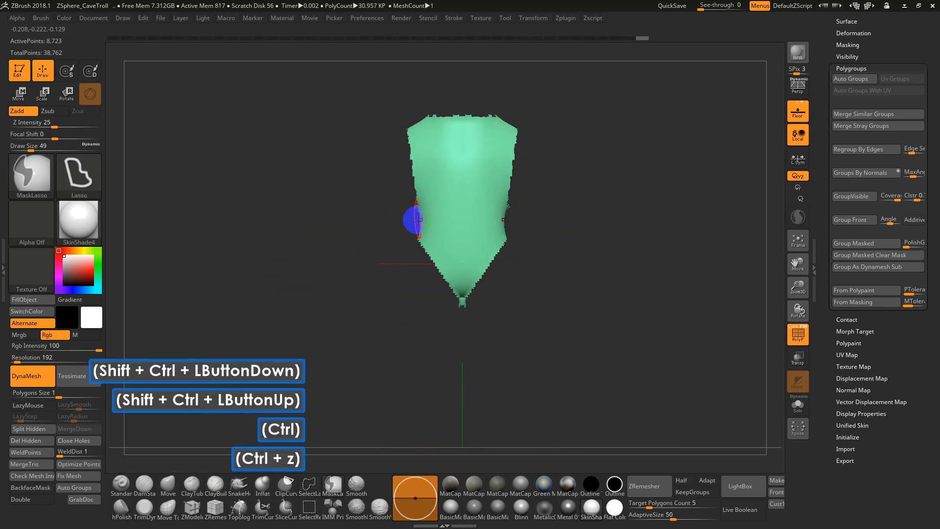
pyautogui.hotkey('ctrl', 'shift')
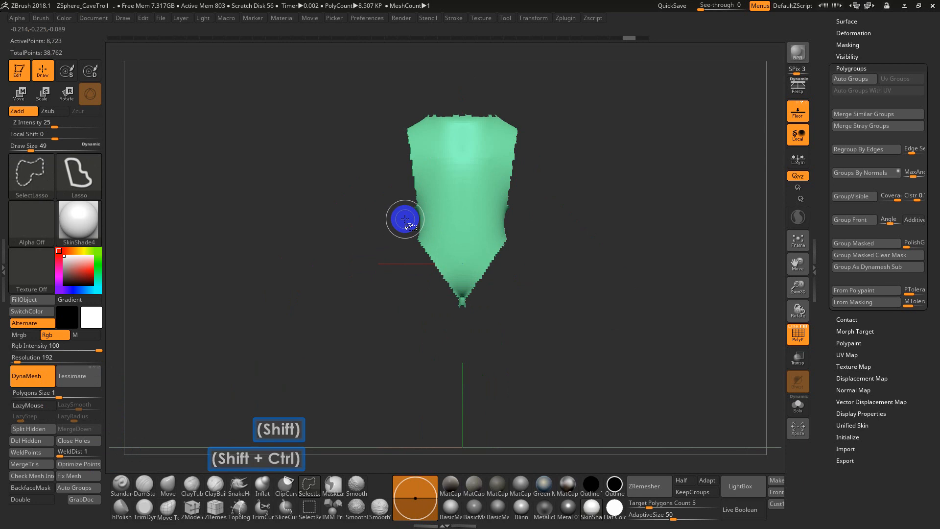
pyautogui.moveTo(408, 222)
pyautogui.keyDown('ctrl'); pyautogui.keyDown('shift'); pyautogui.mouseDown()
pyautogui.moveTo(436, 306)
pyautogui.moveTo(535, 263)
pyautogui.moveTo(529, 216)
pyautogui.mouseUp(); pyautogui.keyUp('shift'); pyautogui.keyUp('ctrl')
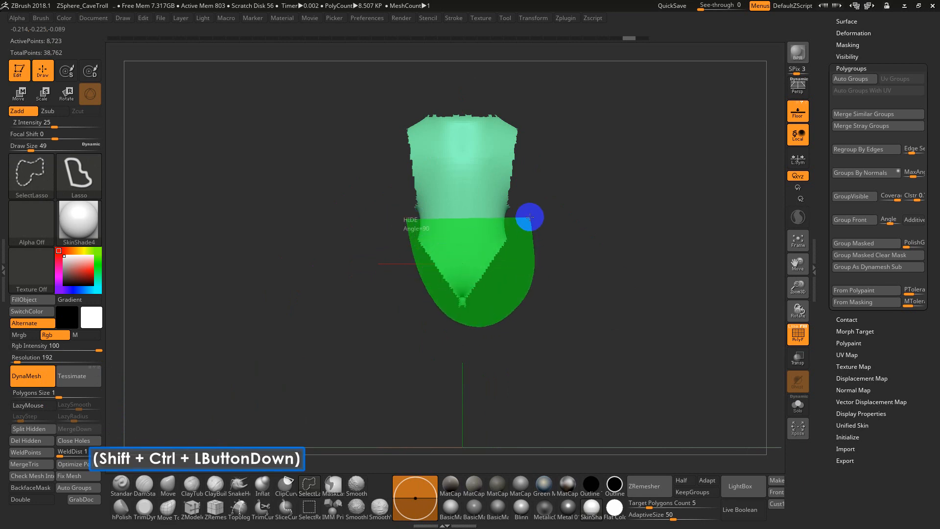
pyautogui.keyDown('ctrl'); pyautogui.keyDown('shift'); pyautogui.moveTo(530, 220); pyautogui.dragTo(530, 218); pyautogui.keyUp('shift'); pyautogui.keyUp('ctrl')
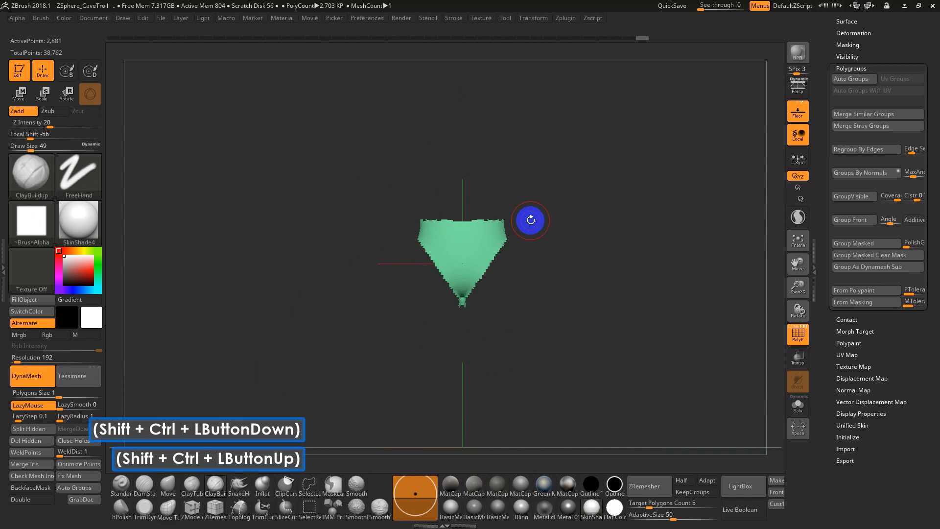
pyautogui.hotkey('ctrl', 'w')
pyautogui.keyDown('ctrl'); pyautogui.keyDown('shift'); pyautogui.click(537, 212); pyautogui.keyUp('shift'); pyautogui.keyUp('ctrl')
# Isolate the upper torso, split chest and abdomen into separate polygroups with SelectLasso, and show the whole troll
pyautogui.keyDown('ctrl'); pyautogui.keyDown('shift'); pyautogui.click(484, 187); pyautogui.keyUp('shift'); pyautogui.keyUp('ctrl')
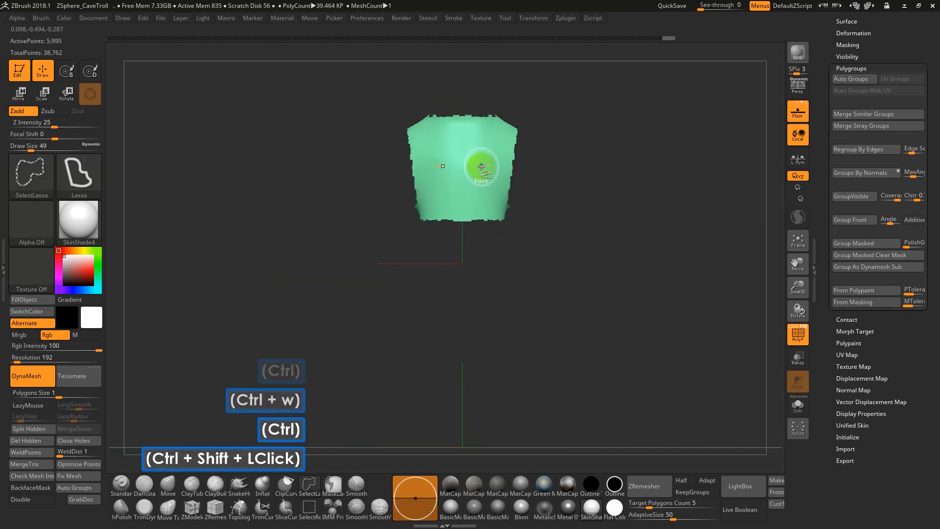
pyautogui.moveTo(538, 184)
pyautogui.keyDown('ctrl'); pyautogui.keyDown('shift'); pyautogui.mouseDown()
pyautogui.moveTo(367, 189)
pyautogui.moveTo(372, 169)
pyautogui.mouseUp(); pyautogui.keyUp('shift'); pyautogui.keyUp('ctrl')
pyautogui.hotkey('ctrl', 'w')
pyautogui.keyDown('ctrl'); pyautogui.keyDown('shift'); pyautogui.click(577, 216); pyautogui.keyUp('shift'); pyautogui.keyUp('ctrl')
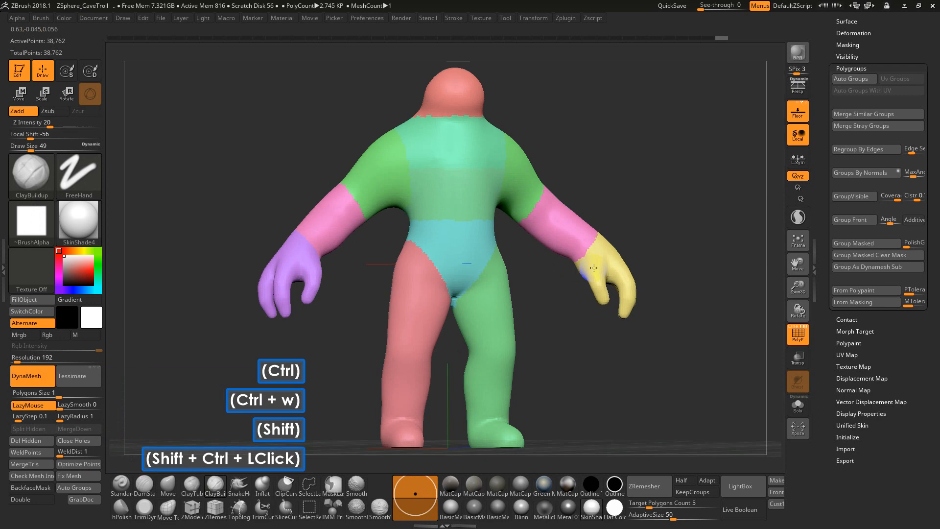
# Isolate both lower legs from the knees down with SelectLasso in a side view and assign them a new polygroup
pyautogui.moveTo(577, 217); pyautogui.dragTo(445, 105)
pyautogui.moveTo(589, 327)
pyautogui.keyDown('shift'); pyautogui.mouseDown()
pyautogui.moveTo(580, 341)
pyautogui.moveTo(556, 260)
pyautogui.moveTo(539, 275)
pyautogui.moveTo(584, 391)
pyautogui.moveTo(426, 304)
pyautogui.moveTo(430, 271)
pyautogui.mouseUp(); pyautogui.keyUp('shift')
pyautogui.hotkey('ctrl', 'w')
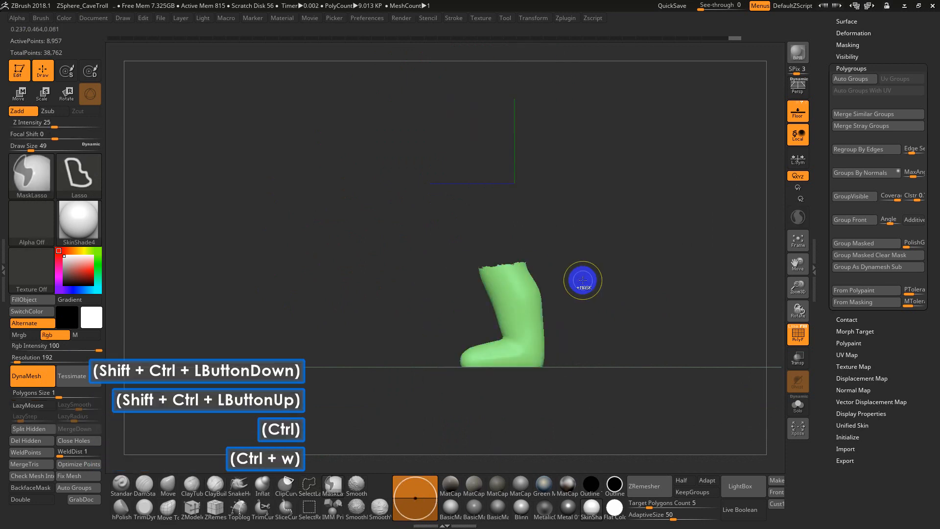
# Isolate the feet below the ankles with SelectLasso and assign them a new polygroup
pyautogui.moveTo(578, 274)
pyautogui.keyDown('alt'); pyautogui.mouseDown()
pyautogui.moveTo(585, 369)
pyautogui.moveTo(571, 125)
pyautogui.mouseUp(); pyautogui.keyUp('alt')
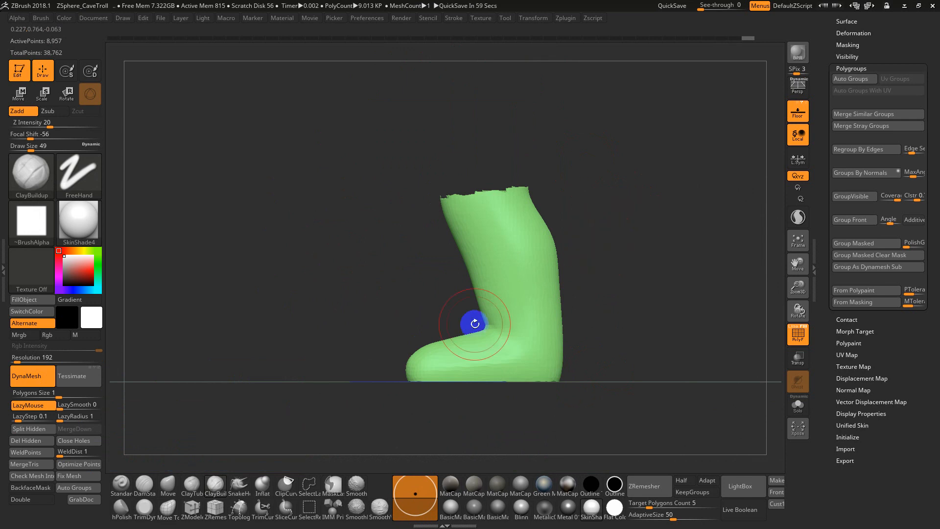
pyautogui.hotkey('ctrl', 'shift')
pyautogui.moveTo(482, 323)
pyautogui.keyDown('ctrl'); pyautogui.keyDown('shift'); pyautogui.mouseDown()
pyautogui.moveTo(447, 466)
pyautogui.moveTo(612, 419)
pyautogui.moveTo(623, 378)
pyautogui.mouseUp(); pyautogui.keyUp('shift'); pyautogui.keyUp('ctrl')
pyautogui.hotkey('ctrl', 'w')
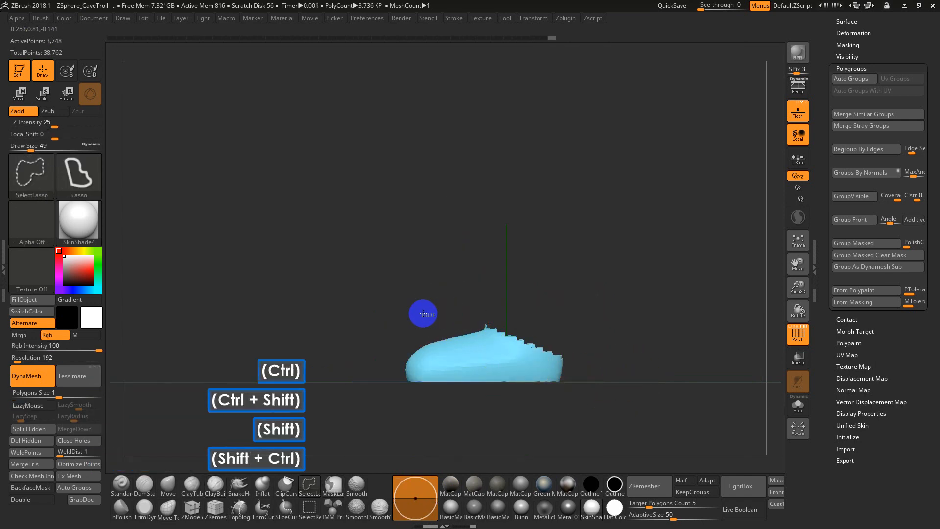
# Isolate the front ends of the feet with SelectLasso, give them their own polygroup and show the whole troll
pyautogui.keyDown('ctrl'); pyautogui.keyDown('shift'); pyautogui.moveTo(447, 313); pyautogui.dragTo(450, 444); pyautogui.keyUp('shift'); pyautogui.keyUp('ctrl')
pyautogui.hotkey('ctrl', 'w')
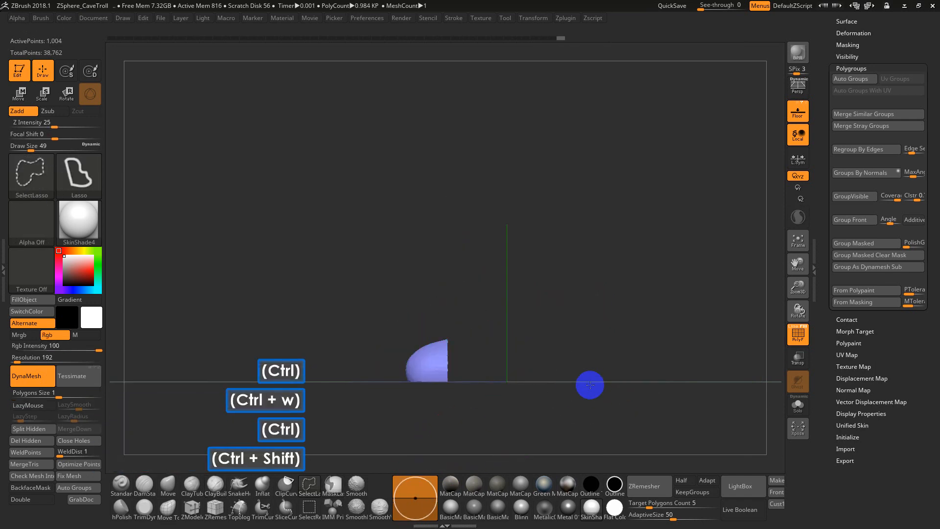
pyautogui.keyDown('ctrl'); pyautogui.keyDown('shift'); pyautogui.click(663, 380); pyautogui.keyUp('shift'); pyautogui.keyUp('ctrl')
pyautogui.moveTo(663, 379)
pyautogui.keyDown('alt'); pyautogui.mouseDown()
pyautogui.moveTo(618, 301)
pyautogui.moveTo(628, 300)
pyautogui.moveTo(634, 342)
pyautogui.mouseUp(); pyautogui.keyUp('alt')
pyautogui.moveTo(635, 342); pyautogui.dragTo(600, 355)
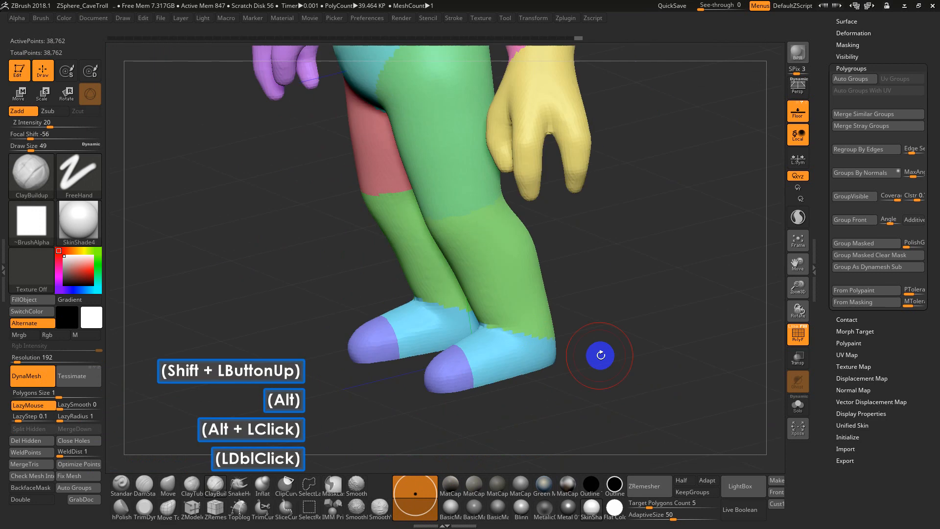
# Examine the polygroup boundaries on the hips, legs, forearm and hand from several angles
pyautogui.keyDown('alt'); pyautogui.moveTo(657, 237); pyautogui.dragTo(654, 326); pyautogui.keyUp('alt')
pyautogui.keyDown('ctrl'); pyautogui.keyDown('shift'); pyautogui.click(556, 214); pyautogui.keyUp('shift'); pyautogui.keyUp('ctrl')
pyautogui.moveTo(644, 201); pyautogui.dragTo(624, 224)
pyautogui.hotkey('ctrl', 'z')
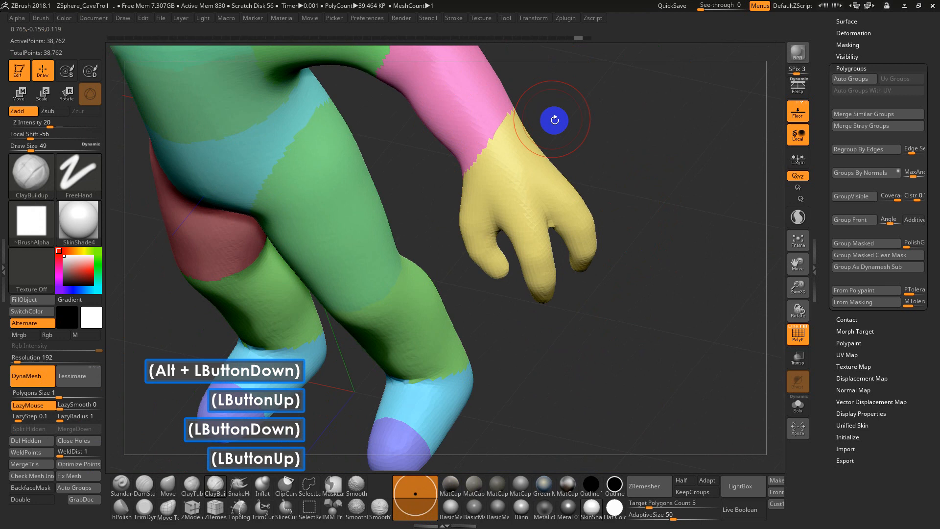
pyautogui.moveTo(556, 142); pyautogui.dragTo(564, 174)
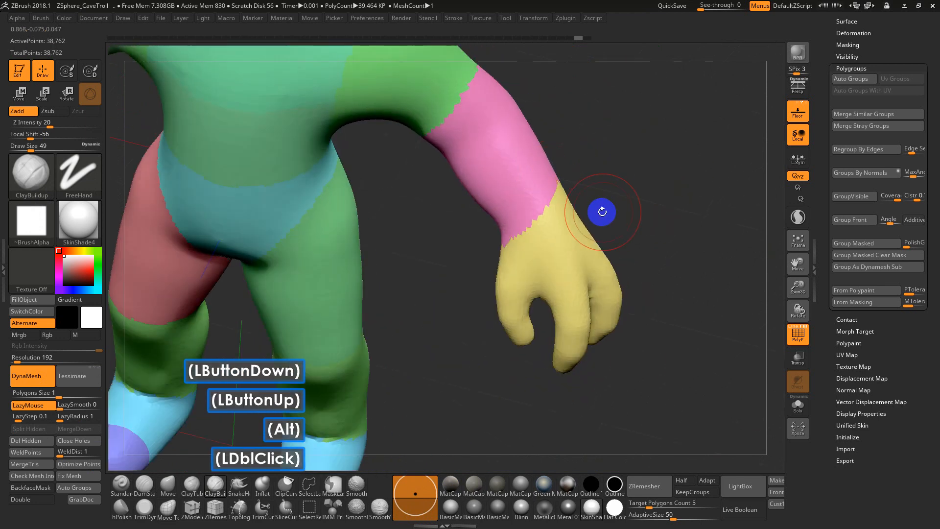
pyautogui.moveTo(633, 191); pyautogui.dragTo(531, 180)
pyautogui.moveTo(654, 195); pyautogui.dragTo(569, 227)
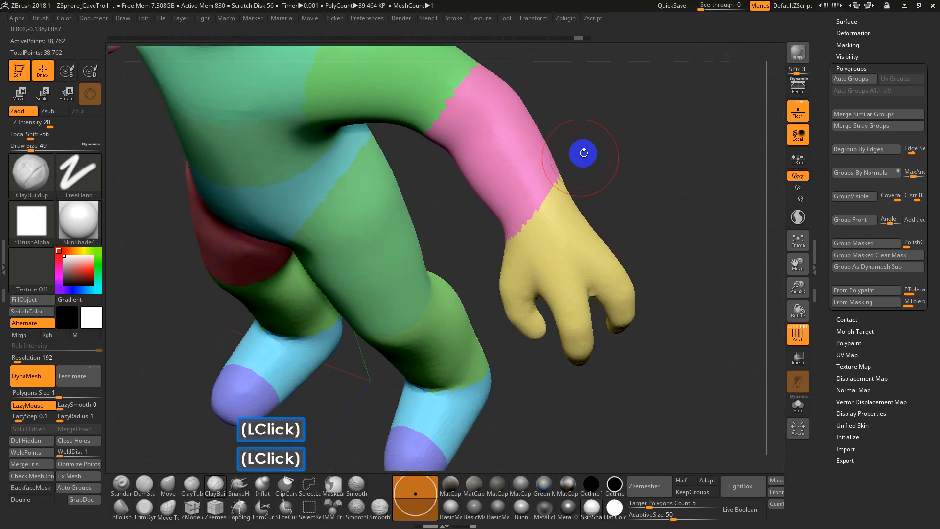
pyautogui.hotkey('ctrl', 'shift')
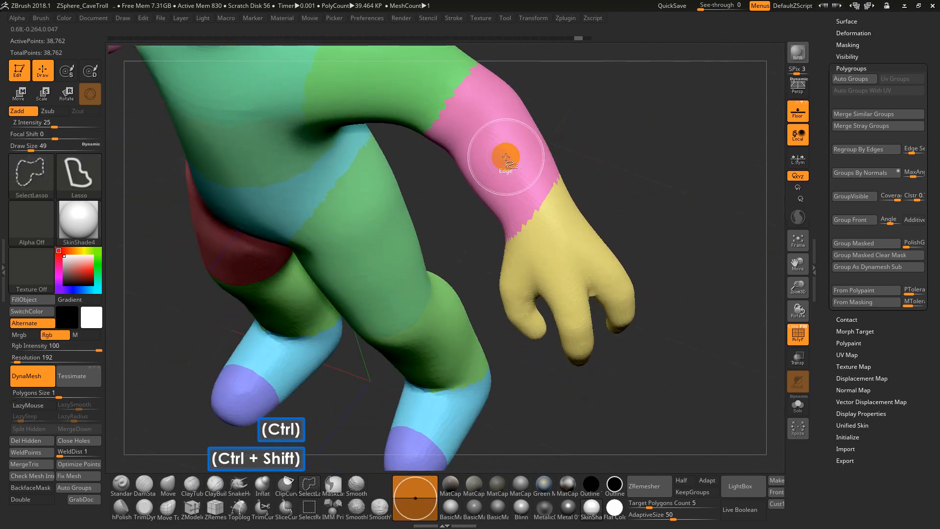
pyautogui.moveTo(607, 180)
pyautogui.keyDown('alt'); pyautogui.mouseDown()
pyautogui.moveTo(613, 134)
pyautogui.moveTo(578, 162)
pyautogui.mouseUp(); pyautogui.keyUp('alt')
pyautogui.moveTo(499, 204); pyautogui.dragTo(440, 152)
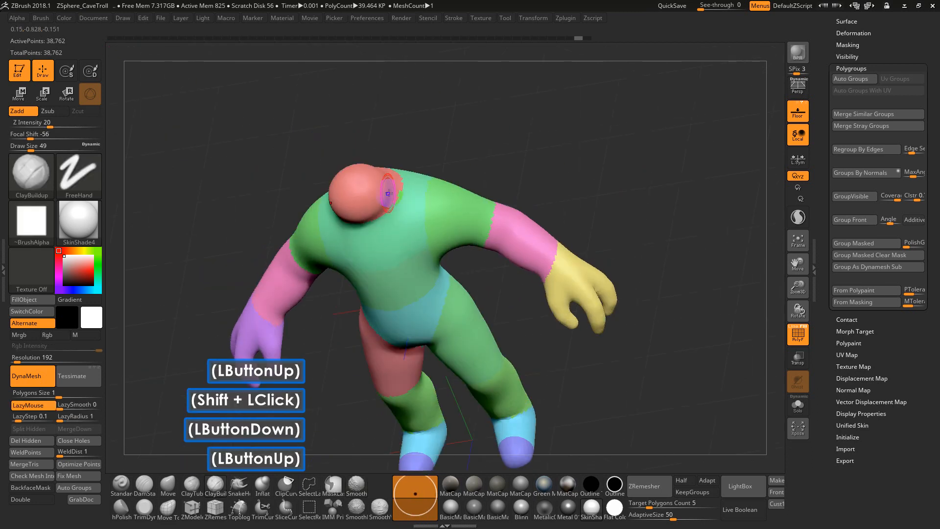
# Isolate both forearms together with the hands and assign them one shared new polygroup
pyautogui.keyDown('ctrl'); pyautogui.keyDown('shift'); pyautogui.click(388, 193); pyautogui.keyUp('shift'); pyautogui.keyUp('ctrl')
pyautogui.keyDown('ctrl'); pyautogui.keyDown('shift'); pyautogui.click(392, 224); pyautogui.keyUp('shift'); pyautogui.keyUp('ctrl')
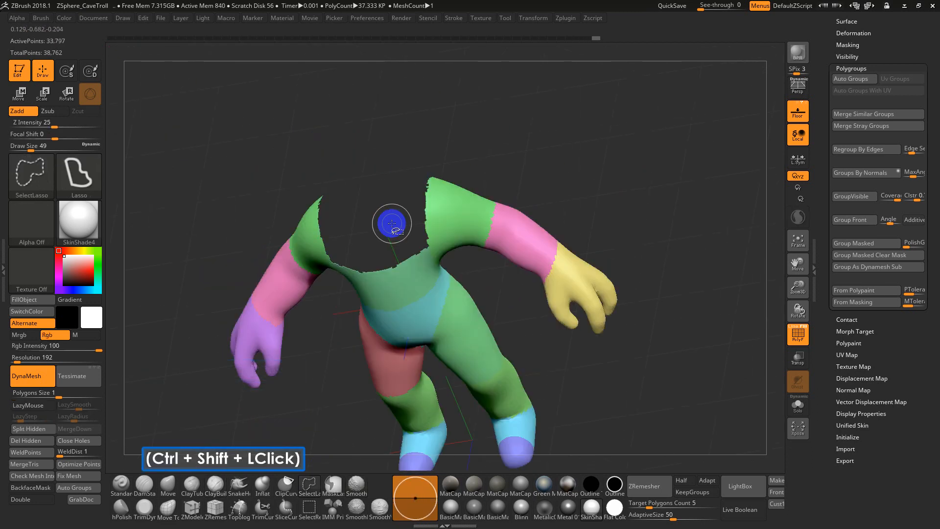
pyautogui.keyDown('ctrl'); pyautogui.keyDown('shift'); pyautogui.click(461, 224); pyautogui.keyUp('shift'); pyautogui.keyUp('ctrl')
pyautogui.keyDown('shift'); pyautogui.moveTo(483, 282); pyautogui.dragTo(486, 272); pyautogui.keyUp('shift')
pyautogui.moveTo(457, 179)
pyautogui.keyDown('alt'); pyautogui.mouseDown()
pyautogui.moveTo(465, 104)
pyautogui.moveTo(497, 377)
pyautogui.moveTo(353, 451)
pyautogui.moveTo(279, 361)
pyautogui.moveTo(285, 353)
pyautogui.mouseUp(); pyautogui.keyUp('alt')
pyautogui.moveTo(424, 202)
pyautogui.keyDown('ctrl'); pyautogui.keyDown('alt'); pyautogui.keyDown('shift'); pyautogui.mouseDown()
pyautogui.moveTo(346, 130)
pyautogui.moveTo(395, 223)
pyautogui.moveTo(421, 325)
pyautogui.moveTo(469, 321)
pyautogui.moveTo(471, 394)
pyautogui.moveTo(462, 300)
pyautogui.moveTo(409, 348)
pyautogui.moveTo(407, 367)
pyautogui.moveTo(431, 301)
pyautogui.moveTo(609, 269)
pyautogui.moveTo(459, 84)
pyautogui.moveTo(396, 281)
pyautogui.moveTo(433, 326)
pyautogui.mouseUp(); pyautogui.keyUp('shift'); pyautogui.keyUp('alt'); pyautogui.keyUp('ctrl')
pyautogui.hotkey('ctrl', 'w')
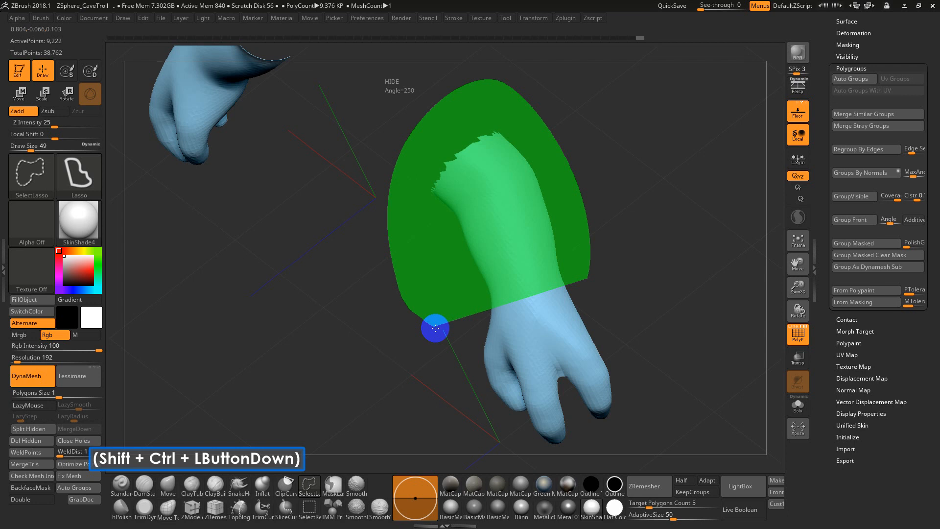
# Hide the forearms down to the wrists with SelectLasso and assign the hands a new polygroup
pyautogui.keyDown('ctrl'); pyautogui.keyDown('alt'); pyautogui.keyDown('shift'); pyautogui.moveTo(435, 327); pyautogui.dragTo(430, 330); pyautogui.keyUp('shift'); pyautogui.keyUp('alt'); pyautogui.keyUp('ctrl')
pyautogui.hotkey('ctrl', 'w')
pyautogui.keyDown('alt'); pyautogui.moveTo(619, 331); pyautogui.dragTo(655, 199); pyautogui.keyUp('alt')
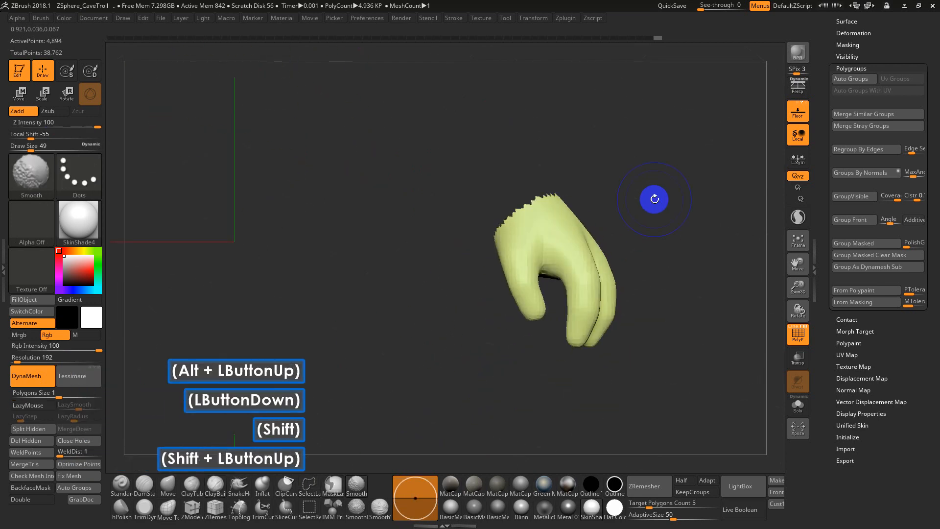
# Hide one finger of each hand with SelectLasso and assign the remaining part of the hands a new polygroup
pyautogui.moveTo(687, 277)
pyautogui.keyDown('alt'); pyautogui.mouseDown()
pyautogui.moveTo(695, 231)
pyautogui.moveTo(653, 265)
pyautogui.moveTo(606, 276)
pyautogui.moveTo(593, 253)
pyautogui.mouseUp(); pyautogui.keyUp('alt')
pyautogui.hotkey('shift', 'ctrl')
pyautogui.moveTo(564, 224)
pyautogui.keyDown('ctrl'); pyautogui.keyDown('shift'); pyautogui.mouseDown()
pyautogui.moveTo(562, 382)
pyautogui.moveTo(515, 278)
pyautogui.mouseUp(); pyautogui.keyUp('shift'); pyautogui.keyUp('ctrl')
pyautogui.keyDown('ctrl'); pyautogui.keyDown('alt'); pyautogui.keyDown('shift'); pyautogui.moveTo(517, 234); pyautogui.dragTo(522, 224); pyautogui.keyUp('shift'); pyautogui.keyUp('alt'); pyautogui.keyUp('ctrl')
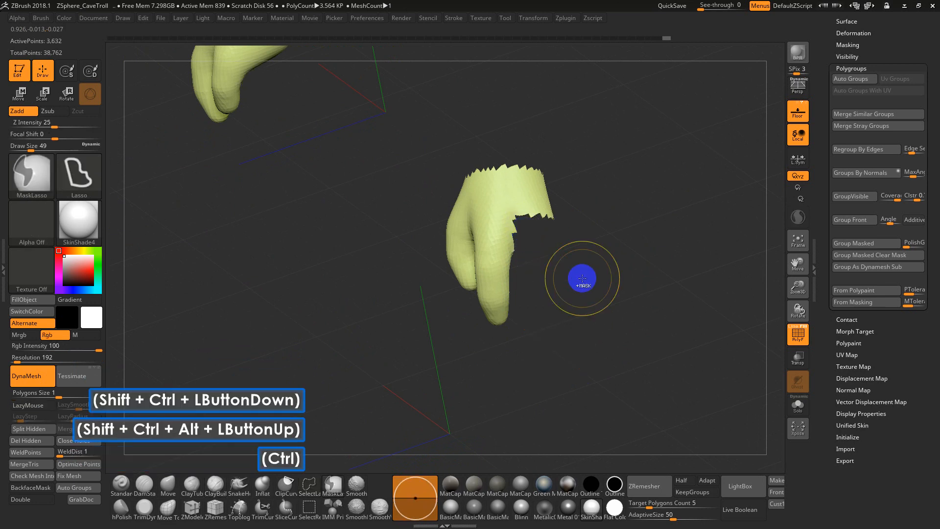
pyautogui.hotkey('ctrl', 'w')
# Separate the remaining finger and thumb from the palm into their own polygroups with SelectLasso, and show the whole troll
pyautogui.moveTo(521, 274)
pyautogui.mouseDown()
pyautogui.moveTo(572, 279)
pyautogui.moveTo(565, 246)
pyautogui.moveTo(507, 367)
pyautogui.moveTo(489, 279)
pyautogui.moveTo(499, 218)
pyautogui.mouseUp()
pyautogui.moveTo(566, 279)
pyautogui.mouseDown()
pyautogui.moveTo(572, 219)
pyautogui.moveTo(542, 216)
pyautogui.moveTo(583, 287)
pyautogui.moveTo(562, 211)
pyautogui.moveTo(495, 203)
pyautogui.moveTo(538, 317)
pyautogui.mouseUp()
pyautogui.hotkey('ctrl', 'w')
pyautogui.hotkey('ctrl', 'w')
pyautogui.keyDown('ctrl'); pyautogui.keyDown('shift'); pyautogui.click(623, 321); pyautogui.keyUp('shift'); pyautogui.keyUp('ctrl')
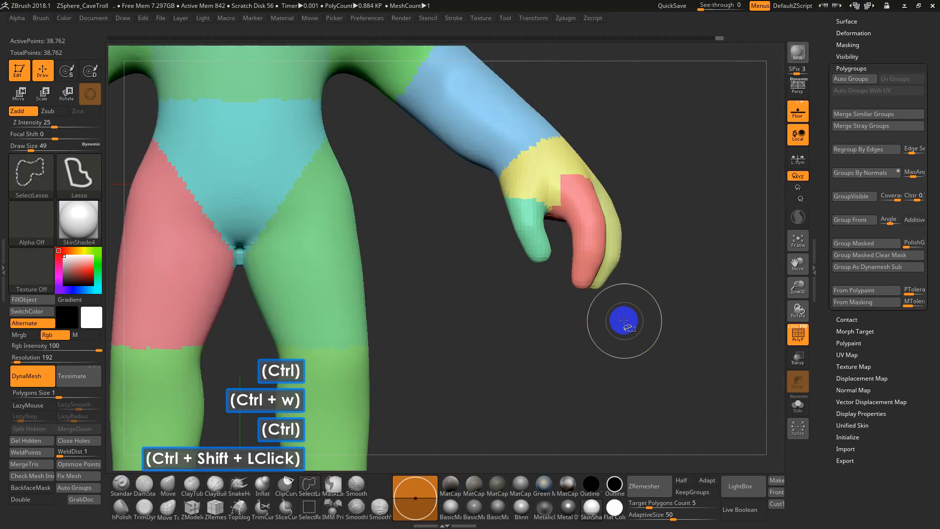
# Isolate the outer finger, hide its tip with SelectLasso and assign the rest of the finger a new polygroup
pyautogui.moveTo(623, 321)
pyautogui.mouseDown()
pyautogui.moveTo(609, 367)
pyautogui.moveTo(610, 298)
pyautogui.moveTo(668, 319)
pyautogui.mouseUp()
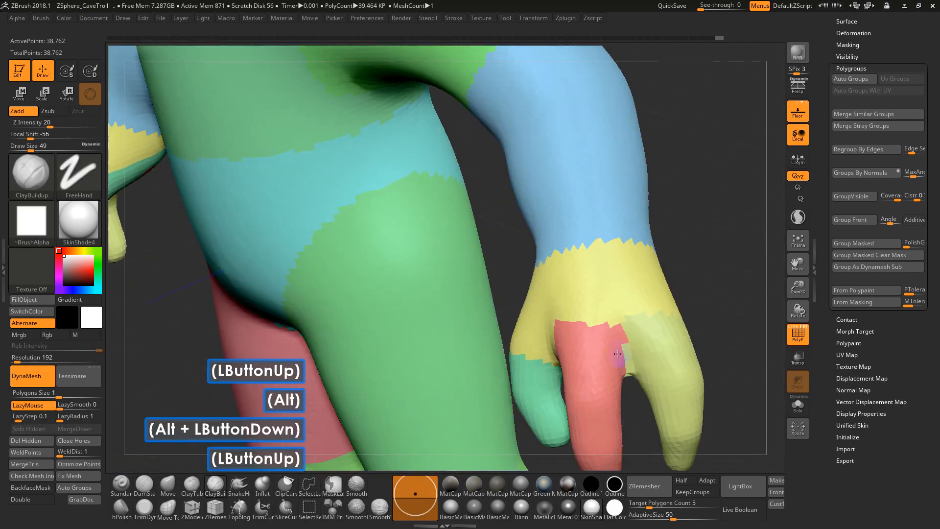
pyautogui.keyDown('alt'); pyautogui.moveTo(737, 317); pyautogui.dragTo(698, 281); pyautogui.keyUp('alt')
pyautogui.keyDown('ctrl'); pyautogui.keyDown('shift'); pyautogui.click(646, 255); pyautogui.keyUp('shift'); pyautogui.keyUp('ctrl')
pyautogui.moveTo(698, 248)
pyautogui.mouseDown()
pyautogui.moveTo(644, 260)
pyautogui.moveTo(613, 352)
pyautogui.moveTo(587, 292)
pyautogui.mouseUp()
pyautogui.hotkey('ctrl', 'w')
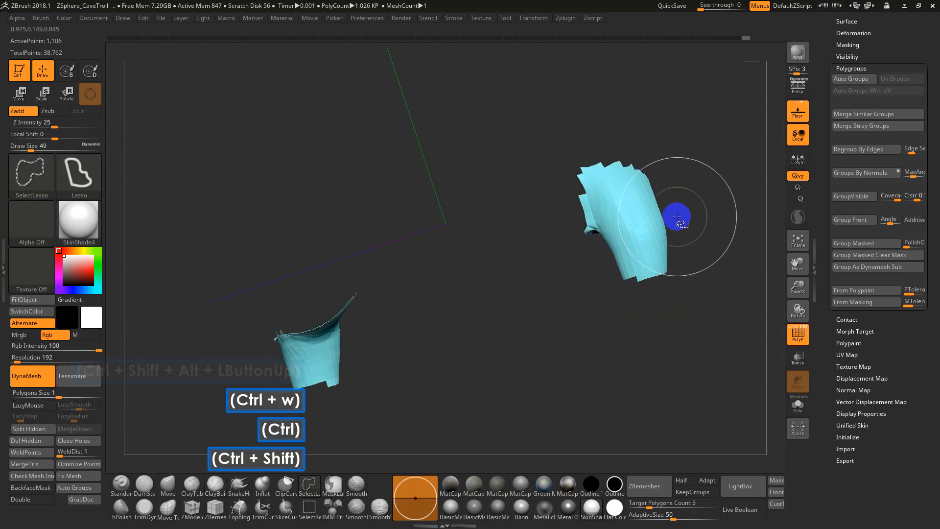
# Isolate the outer finger's base segment with SelectLasso, give it its own polygroup and show the whole troll
pyautogui.moveTo(676, 216)
pyautogui.keyDown('ctrl'); pyautogui.keyDown('alt'); pyautogui.keyDown('shift'); pyautogui.mouseDown()
pyautogui.moveTo(676, 306)
pyautogui.moveTo(591, 268)
pyautogui.moveTo(589, 247)
pyautogui.mouseUp(); pyautogui.keyUp('shift'); pyautogui.keyUp('alt'); pyautogui.keyUp('ctrl')
pyautogui.hotkey('ctrl', 'w')
pyautogui.keyDown('ctrl'); pyautogui.keyDown('shift'); pyautogui.click(717, 250); pyautogui.keyUp('shift'); pyautogui.keyUp('ctrl')
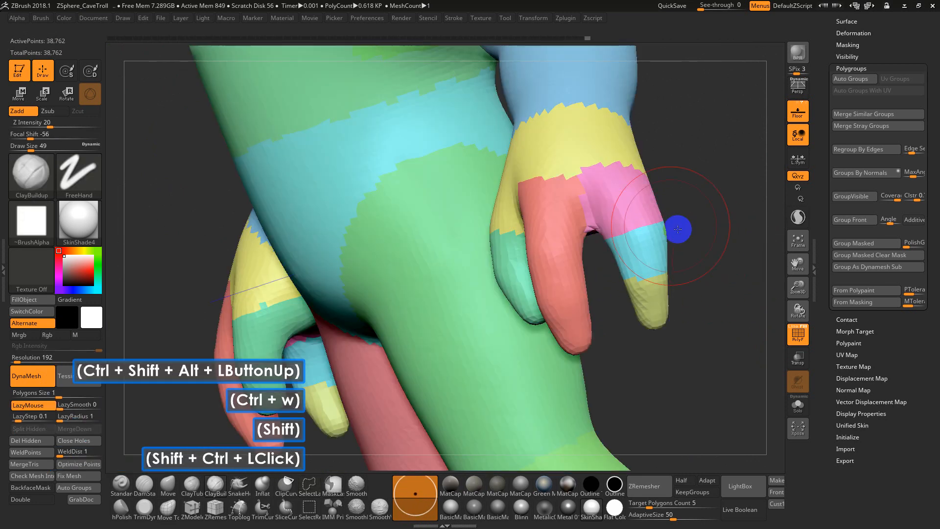
# Isolate the middle finger polygroup, undoing the stray stroke painted along the finger
pyautogui.moveTo(665, 329); pyautogui.dragTo(577, 223)
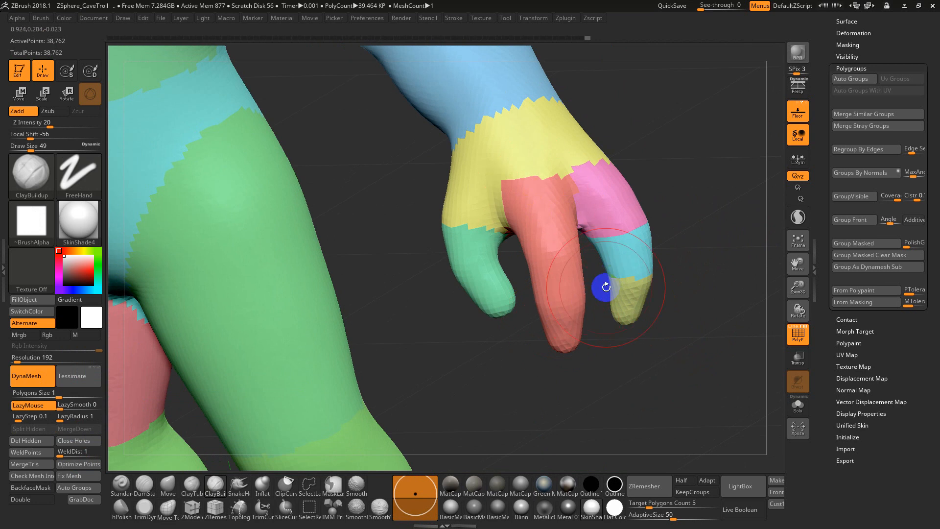
pyautogui.moveTo(606, 286); pyautogui.dragTo(587, 280)
pyautogui.keyDown('ctrl'); pyautogui.keyDown('shift'); pyautogui.click(566, 266); pyautogui.keyUp('shift'); pyautogui.keyUp('ctrl')
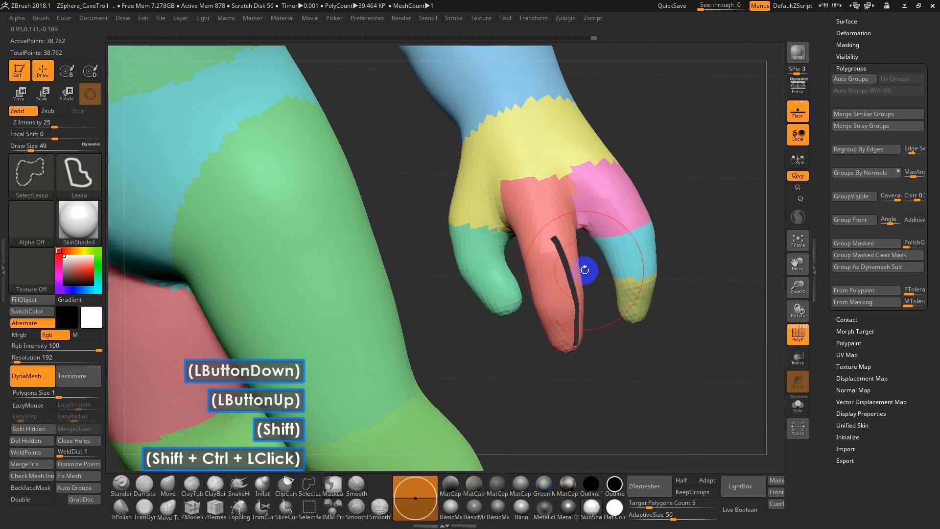
pyautogui.hotkey('ctrl', 'z')
pyautogui.keyDown('ctrl'); pyautogui.keyDown('shift'); pyautogui.click(558, 270); pyautogui.keyUp('shift'); pyautogui.keyUp('ctrl')
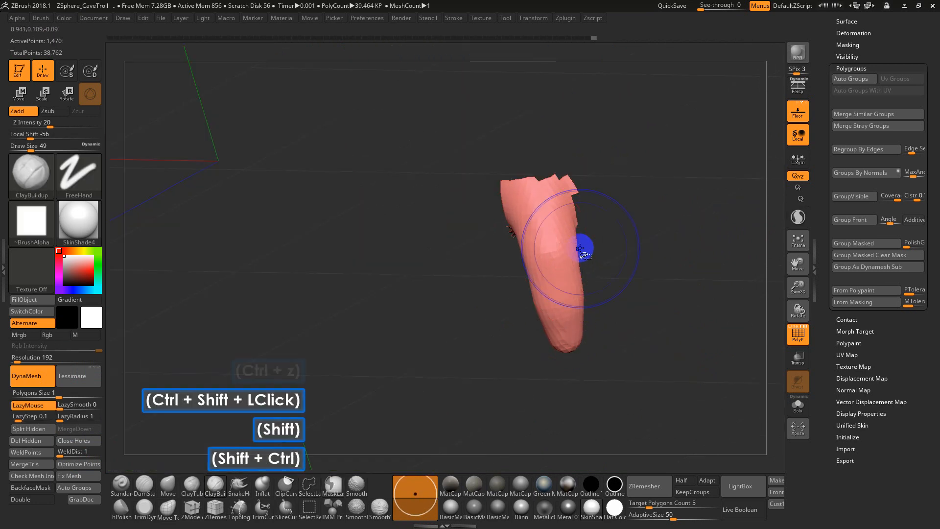
# Hide only the tip of the middle finger with SelectLasso and assign the rest of the finger a new polygroup
pyautogui.moveTo(589, 244)
pyautogui.keyDown('ctrl'); pyautogui.keyDown('shift'); pyautogui.mouseDown()
pyautogui.moveTo(503, 330)
pyautogui.moveTo(496, 263)
pyautogui.moveTo(503, 280)
pyautogui.moveTo(503, 269)
pyautogui.mouseUp(); pyautogui.keyUp('shift'); pyautogui.keyUp('ctrl')
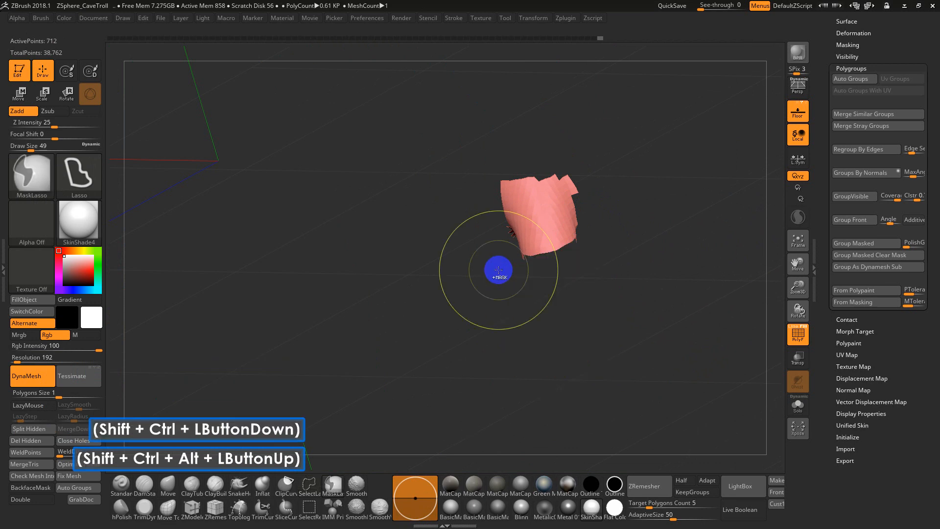
pyautogui.keyDown('ctrl'); pyautogui.keyDown('alt'); pyautogui.keyDown('shift'); pyautogui.moveTo(601, 299); pyautogui.dragTo(502, 315); pyautogui.keyUp('shift'); pyautogui.keyUp('alt'); pyautogui.keyUp('ctrl')
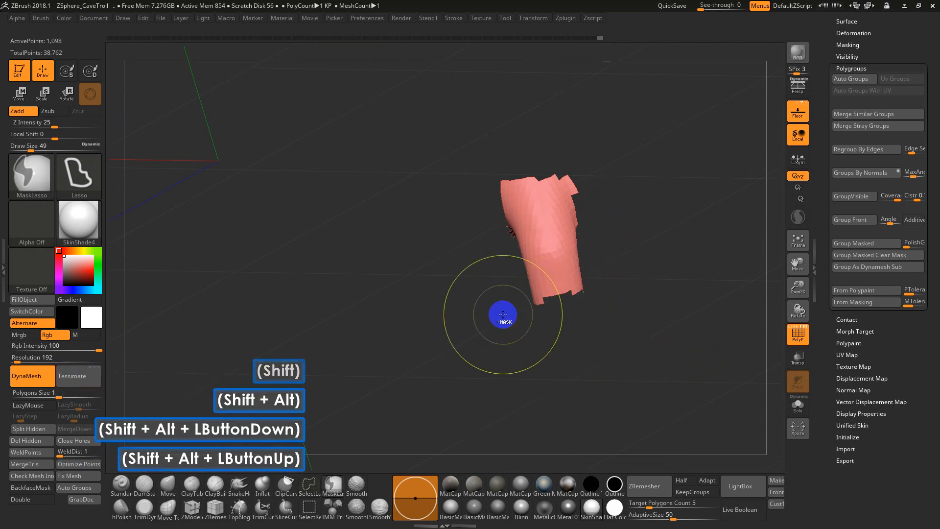
pyautogui.hotkey('ctrl', 'w')
# Isolate the middle finger's base segment with SelectLasso, give it its own polygroup and show the whole troll
pyautogui.moveTo(582, 237)
pyautogui.keyDown('ctrl'); pyautogui.keyDown('alt'); pyautogui.keyDown('shift'); pyautogui.mouseDown()
pyautogui.moveTo(582, 315)
pyautogui.moveTo(430, 266)
pyautogui.mouseUp(); pyautogui.keyUp('shift'); pyautogui.keyUp('alt'); pyautogui.keyUp('ctrl')
pyautogui.hotkey('ctrl', 'w')
pyautogui.keyDown('ctrl'); pyautogui.keyDown('shift'); pyautogui.click(628, 301); pyautogui.keyUp('shift'); pyautogui.keyUp('ctrl')
# Isolate the thumb polygroup from the inner side of the hand, undoing the stray stroke on it
pyautogui.moveTo(585, 327); pyautogui.dragTo(493, 345)
pyautogui.keyDown('alt'); pyautogui.moveTo(496, 343); pyautogui.dragTo(537, 321); pyautogui.keyUp('alt')
pyautogui.moveTo(538, 320)
pyautogui.mouseDown()
pyautogui.moveTo(532, 244)
pyautogui.moveTo(472, 263)
pyautogui.moveTo(448, 283)
pyautogui.mouseUp()
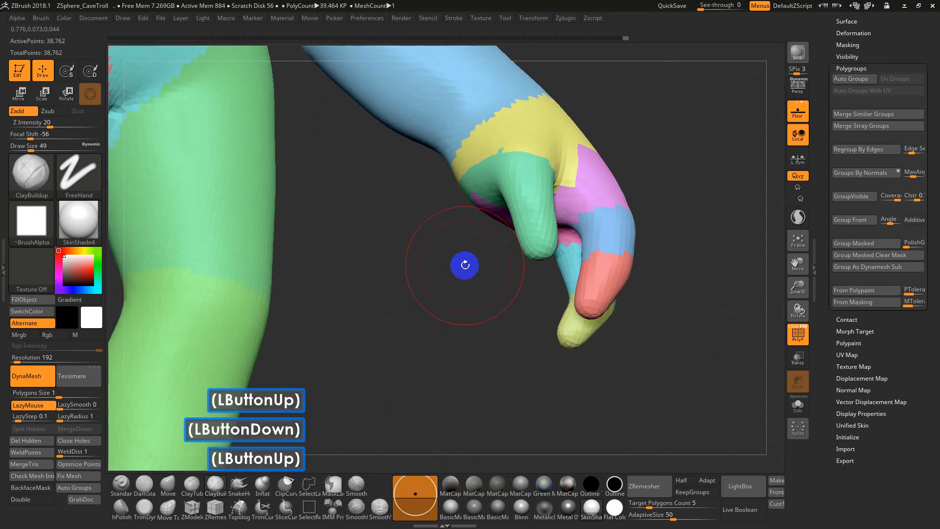
pyautogui.keyDown('ctrl'); pyautogui.keyDown('shift'); pyautogui.click(532, 192); pyautogui.keyUp('shift'); pyautogui.keyUp('ctrl')
pyautogui.hotkey('ctrl', 'z')
pyautogui.keyDown('ctrl'); pyautogui.keyDown('shift'); pyautogui.click(536, 207); pyautogui.keyUp('shift'); pyautogui.keyUp('ctrl')
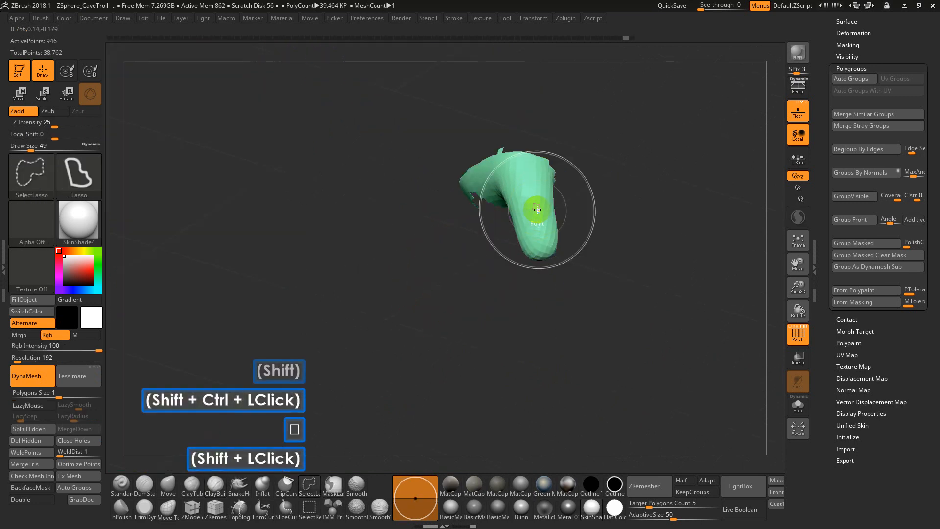
# Hide the base of the thumb with SelectLasso and assign the remaining part a new polygroup
pyautogui.moveTo(583, 283); pyautogui.dragTo(615, 241)
pyautogui.moveTo(434, 167)
pyautogui.keyDown('ctrl'); pyautogui.keyDown('alt'); pyautogui.keyDown('shift'); pyautogui.mouseDown()
pyautogui.moveTo(441, 315)
pyautogui.moveTo(489, 269)
pyautogui.moveTo(488, 296)
pyautogui.mouseUp(); pyautogui.keyUp('shift'); pyautogui.keyUp('alt'); pyautogui.keyUp('ctrl')
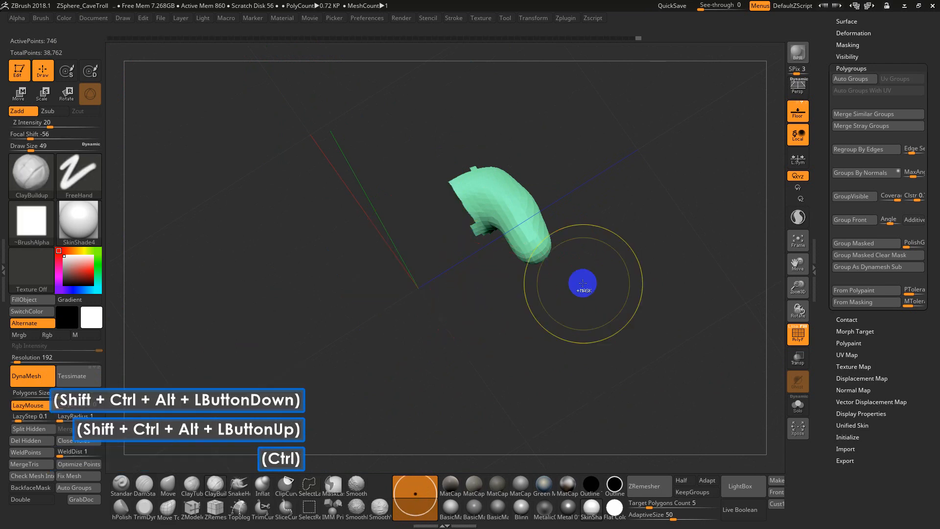
pyautogui.hotkey('ctrl', 'w')
# Hide only the thumb's tip with SelectLasso and assign the rest of the thumb a new polygroup
pyautogui.moveTo(574, 314); pyautogui.dragTo(574, 303)
pyautogui.keyDown('ctrl'); pyautogui.keyDown('alt'); pyautogui.keyDown('shift'); pyautogui.moveTo(567, 206); pyautogui.dragTo(540, 266); pyautogui.keyUp('shift'); pyautogui.keyUp('alt'); pyautogui.keyUp('ctrl')
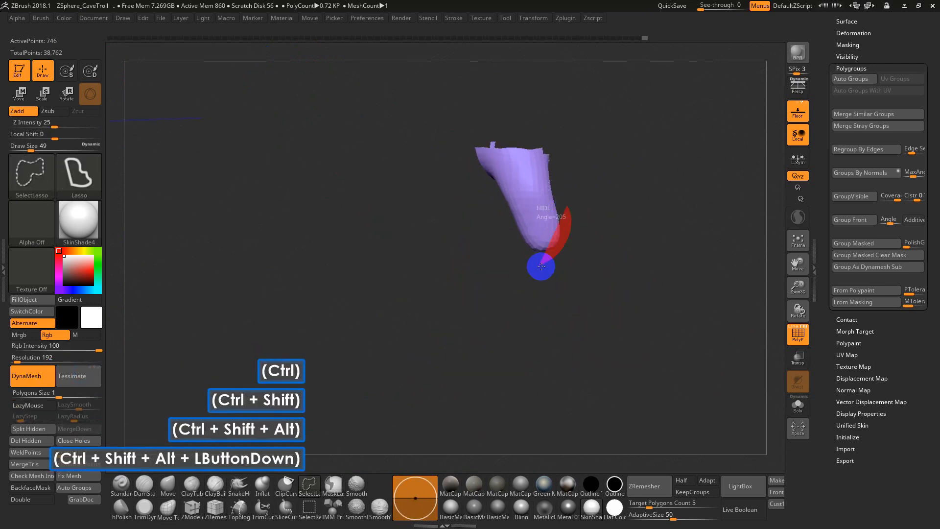
pyautogui.keyDown('ctrl'); pyautogui.keyDown('alt'); pyautogui.keyDown('shift'); pyautogui.moveTo(500, 226); pyautogui.dragTo(513, 227); pyautogui.keyUp('shift'); pyautogui.keyUp('alt'); pyautogui.keyUp('ctrl')
pyautogui.hotkey('ctrl', 'w')
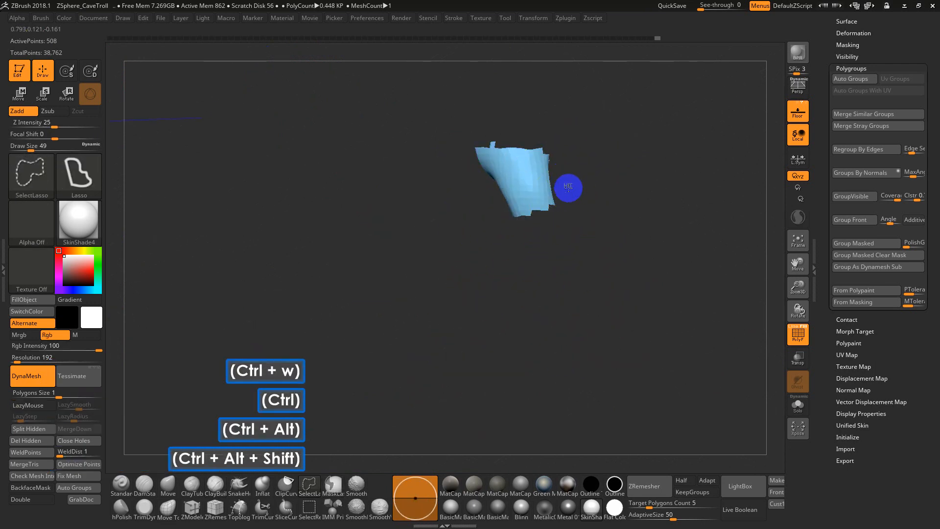
# Isolate the thumb's base segment with SelectLasso, give it its own polygroup and show the whole troll
pyautogui.keyDown('ctrl'); pyautogui.keyDown('alt'); pyautogui.keyDown('shift'); pyautogui.moveTo(567, 184); pyautogui.dragTo(463, 200); pyautogui.keyUp('shift'); pyautogui.keyUp('alt'); pyautogui.keyUp('ctrl')
pyautogui.hotkey('ctrl', 'w')
pyautogui.keyDown('ctrl'); pyautogui.keyDown('shift'); pyautogui.click(549, 304); pyautogui.keyUp('shift'); pyautogui.keyUp('ctrl')
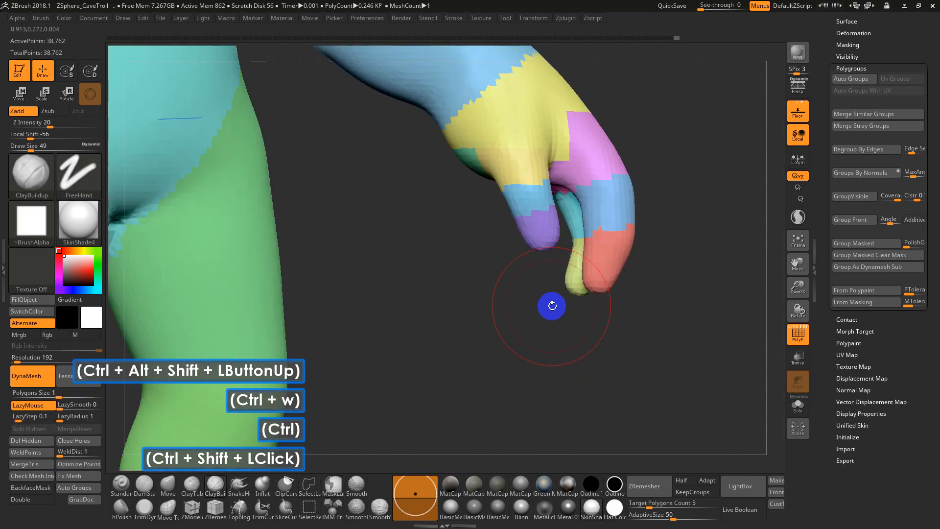
pyautogui.moveTo(550, 304)
pyautogui.mouseDown()
pyautogui.moveTo(575, 215)
pyautogui.moveTo(553, 211)
pyautogui.mouseUp()
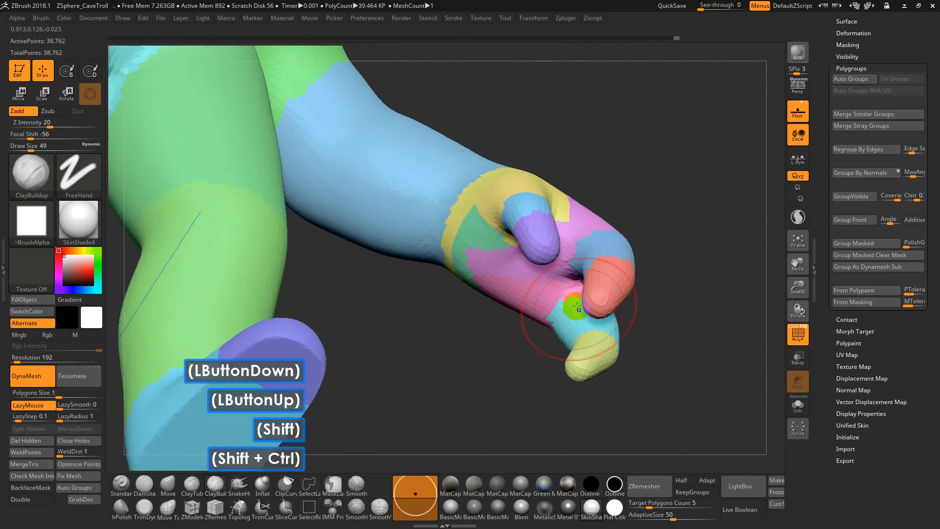
pyautogui.moveTo(635, 336)
pyautogui.mouseDown()
pyautogui.moveTo(648, 258)
pyautogui.moveTo(650, 277)
pyautogui.mouseUp()
pyautogui.keyDown('ctrl'); pyautogui.keyDown('shift'); pyautogui.click(536, 287); pyautogui.keyUp('shift'); pyautogui.keyUp('ctrl')
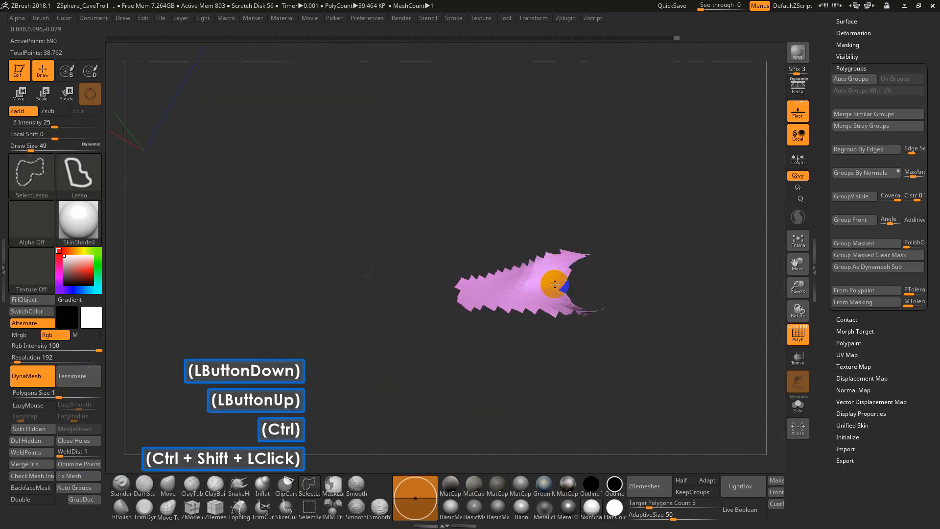
pyautogui.hotkey('ctrl', 'z')
pyautogui.moveTo(661, 316); pyautogui.dragTo(651, 410)
pyautogui.hotkey('ctrl', 'z')
# Hide the outer finger segments and all thumb polygroups of the hand, undoing the stray visibility change made along the way
pyautogui.moveTo(689, 323); pyautogui.dragTo(514, 325)
pyautogui.keyDown('ctrl'); pyautogui.keyDown('shift'); pyautogui.click(530, 321); pyautogui.keyUp('shift'); pyautogui.keyUp('ctrl')
pyautogui.keyDown('ctrl'); pyautogui.keyDown('shift'); pyautogui.click(531, 319); pyautogui.keyUp('shift'); pyautogui.keyUp('ctrl')
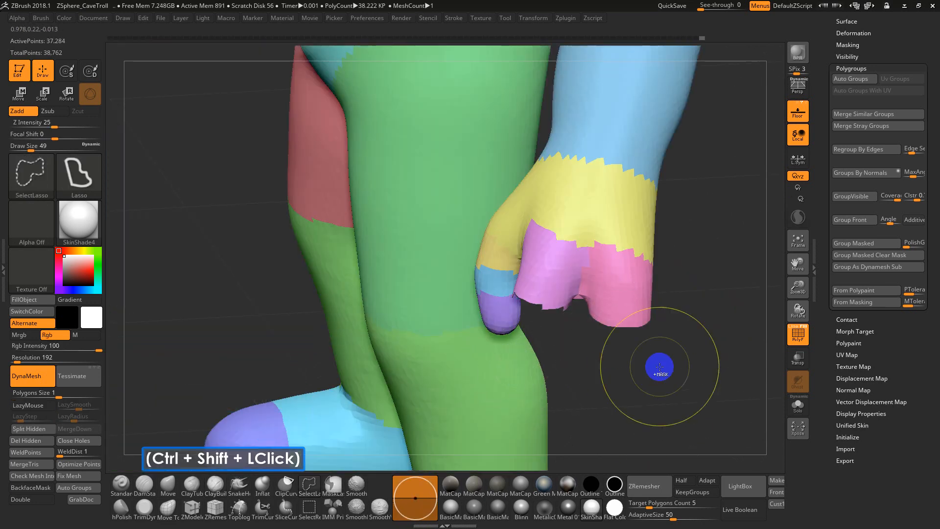
pyautogui.moveTo(650, 382); pyautogui.dragTo(709, 361)
pyautogui.hotkey('ctrl', 'z')
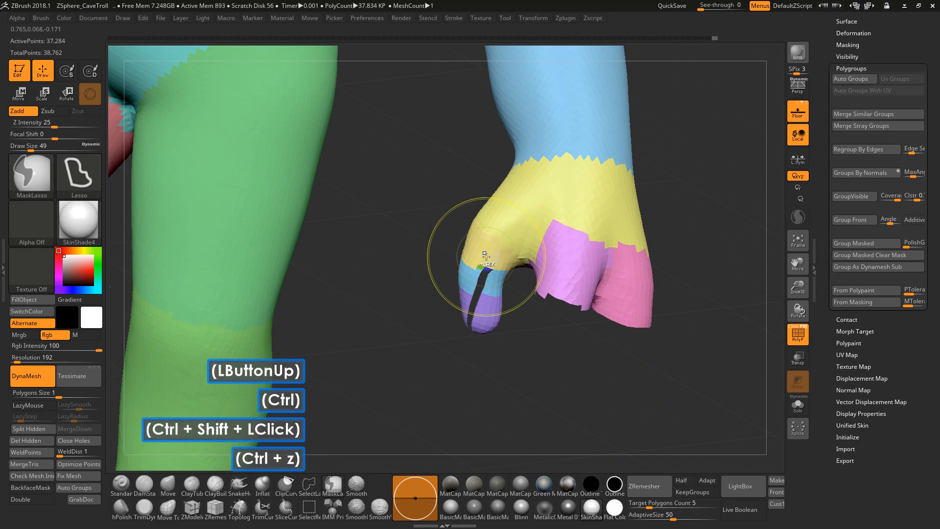
pyautogui.keyDown('ctrl'); pyautogui.keyDown('shift'); pyautogui.click(478, 300); pyautogui.keyUp('shift'); pyautogui.keyUp('ctrl')
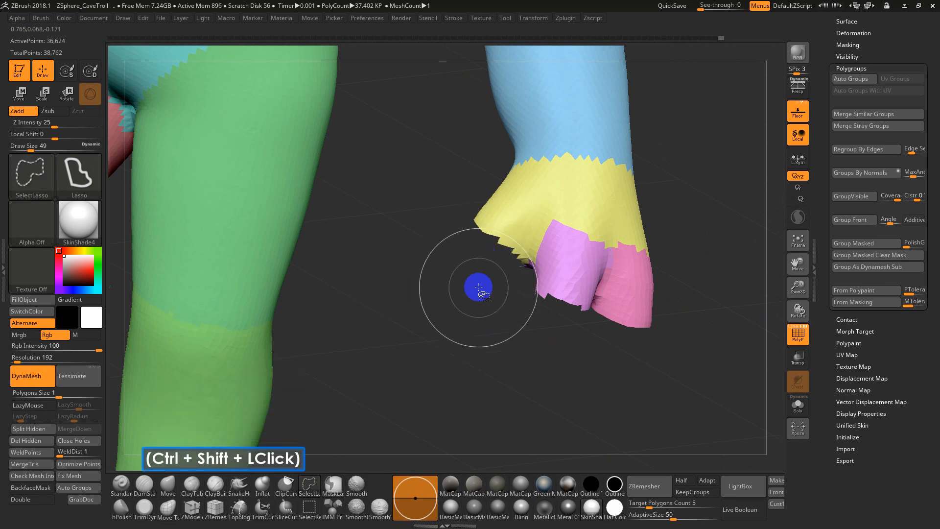
pyautogui.moveTo(478, 283)
pyautogui.keyDown('alt'); pyautogui.mouseDown()
pyautogui.moveTo(450, 196)
pyautogui.moveTo(505, 239)
pyautogui.moveTo(475, 246)
pyautogui.moveTo(468, 283)
pyautogui.moveTo(464, 239)
pyautogui.moveTo(515, 363)
pyautogui.mouseUp(); pyautogui.keyUp('alt')
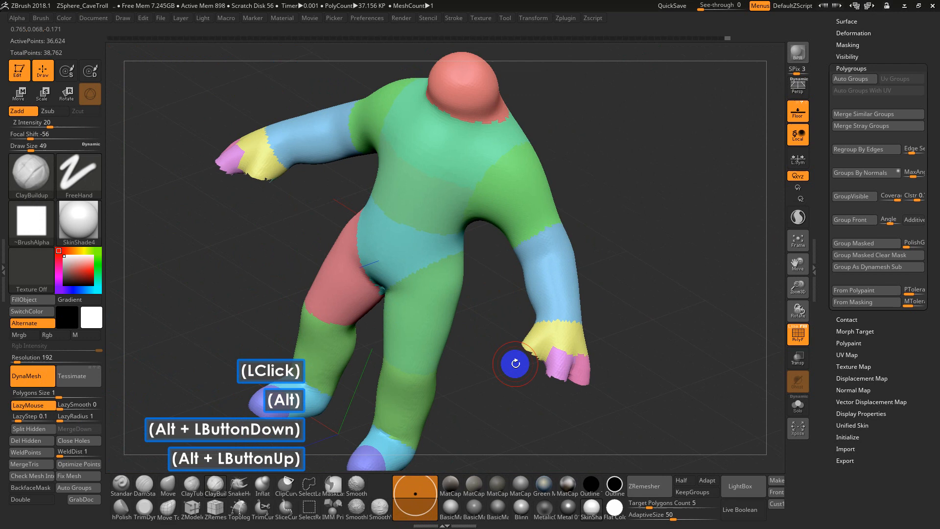
# Hide the head, torso, arm, leg and foot polygroups and merge the remaining hand parts into one new polygroup
pyautogui.moveTo(568, 283)
pyautogui.keyDown('ctrl'); pyautogui.keyDown('shift'); pyautogui.mouseDown()
pyautogui.moveTo(555, 254)
pyautogui.moveTo(572, 17)
pyautogui.moveTo(389, 164)
pyautogui.moveTo(329, 466)
pyautogui.moveTo(441, 510)
pyautogui.moveTo(443, 502)
pyautogui.mouseUp(); pyautogui.keyUp('shift'); pyautogui.keyUp('ctrl')
pyautogui.hotkey('ctrl', 'z')
pyautogui.keyDown('ctrl'); pyautogui.keyDown('shift'); pyautogui.click(548, 262); pyautogui.keyUp('shift'); pyautogui.keyUp('ctrl')
pyautogui.moveTo(445, 359)
pyautogui.keyDown('alt'); pyautogui.mouseDown()
pyautogui.moveTo(482, 173)
pyautogui.moveTo(337, 477)
pyautogui.moveTo(478, 230)
pyautogui.moveTo(463, 431)
pyautogui.mouseUp(); pyautogui.keyUp('alt')
pyautogui.hotkey('ctrl', 'z')
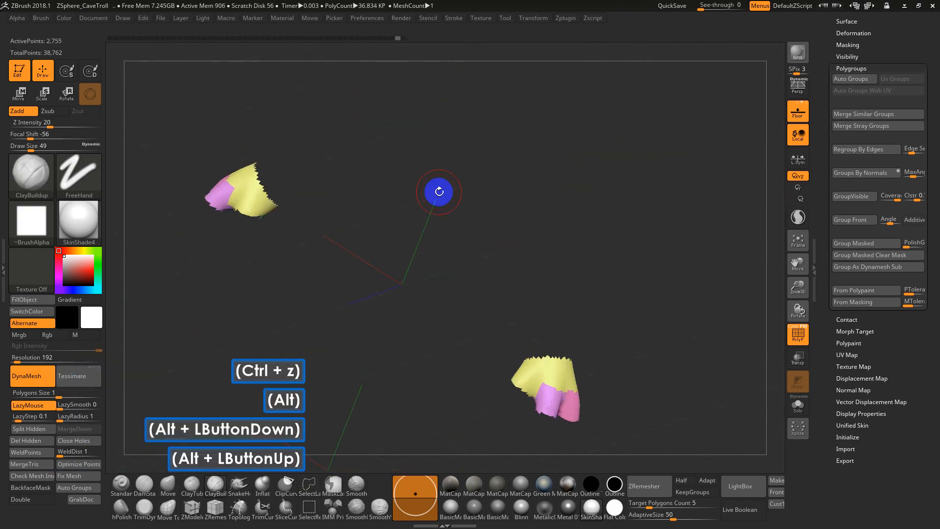
pyautogui.moveTo(513, 254)
pyautogui.keyDown('alt'); pyautogui.mouseDown()
pyautogui.moveTo(543, 163)
pyautogui.moveTo(590, 223)
pyautogui.mouseUp(); pyautogui.keyUp('alt')
pyautogui.hotkey('ctrl', 'w')
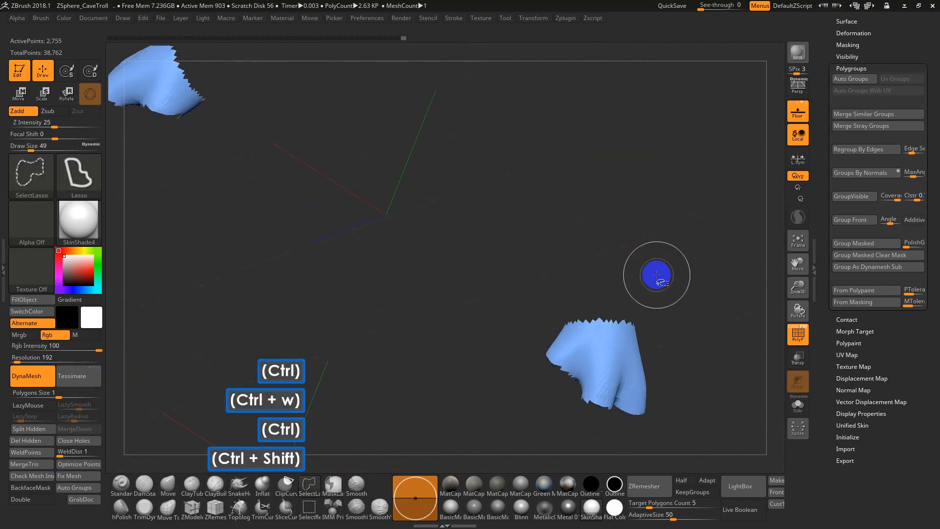
# Separate the palm side from the back of the hand with SelectLasso, assign a new polygroup and show the whole troll
pyautogui.moveTo(656, 272)
pyautogui.mouseDown()
pyautogui.moveTo(703, 302)
pyautogui.moveTo(640, 333)
pyautogui.moveTo(653, 277)
pyautogui.mouseUp()
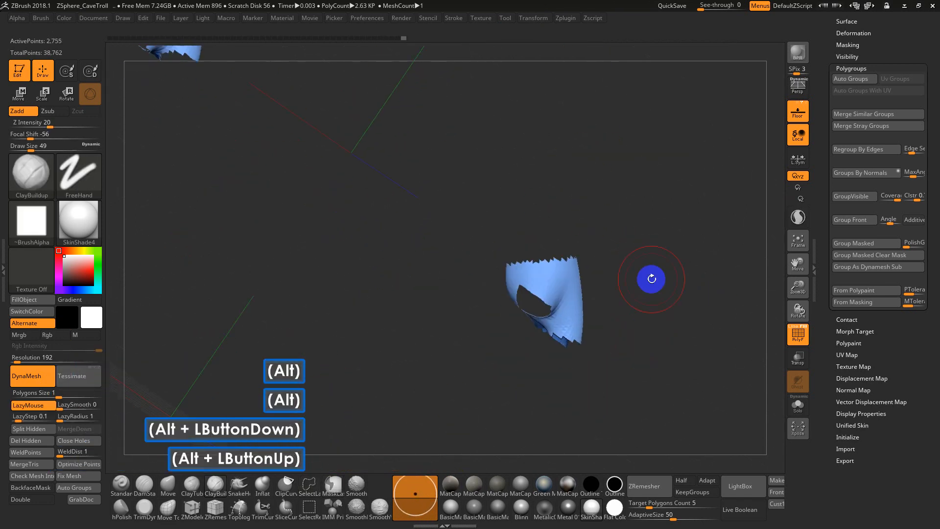
pyautogui.moveTo(529, 234)
pyautogui.keyDown('ctrl'); pyautogui.keyDown('shift'); pyautogui.mouseDown()
pyautogui.moveTo(630, 379)
pyautogui.moveTo(558, 382)
pyautogui.moveTo(562, 394)
pyautogui.moveTo(602, 334)
pyautogui.moveTo(552, 360)
pyautogui.moveTo(654, 316)
pyautogui.moveTo(702, 312)
pyautogui.moveTo(675, 300)
pyautogui.mouseUp(); pyautogui.keyUp('shift'); pyautogui.keyUp('ctrl')
pyautogui.hotkey('ctrl', 'w')
pyautogui.keyDown('ctrl'); pyautogui.keyDown('shift'); pyautogui.click(659, 342); pyautogui.keyUp('shift'); pyautogui.keyUp('ctrl')
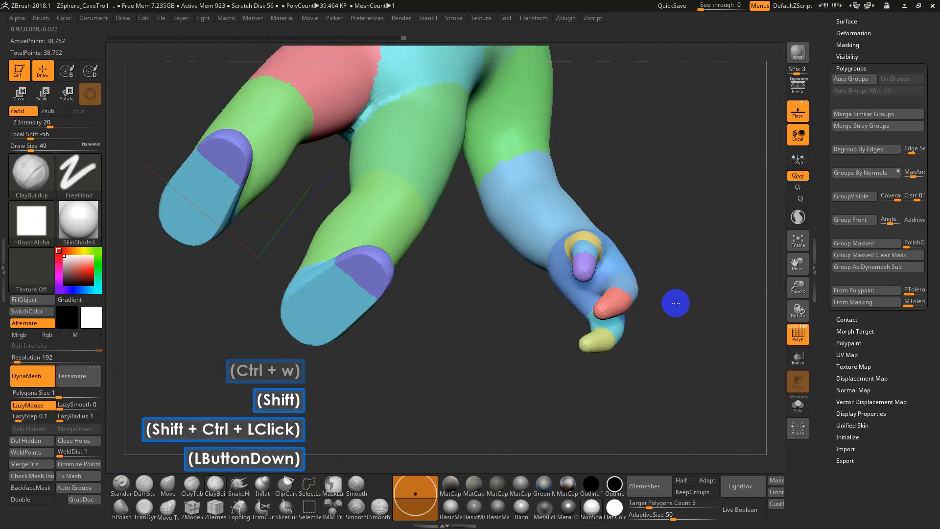
# Isolate the palm polygroup, assign it a new group colour and bring back the whole troll
pyautogui.keyDown('ctrl'); pyautogui.keyDown('shift'); pyautogui.click(566, 278); pyautogui.keyUp('shift'); pyautogui.keyUp('ctrl')
pyautogui.hotkey('ctrl', 'w')
pyautogui.keyDown('ctrl'); pyautogui.keyDown('shift'); pyautogui.click(724, 270); pyautogui.keyUp('shift'); pyautogui.keyUp('ctrl')
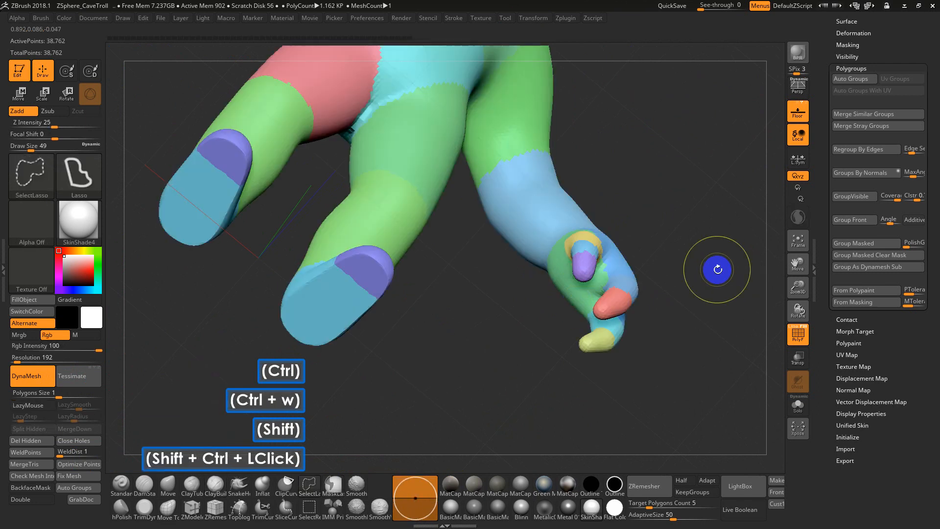
# Show the complete troll from the front and turn on the PolyFrame wireframe lines over its polygroups
pyautogui.moveTo(718, 269); pyautogui.dragTo(646, 230)
pyautogui.keyDown('alt'); pyautogui.moveTo(671, 262); pyautogui.dragTo(685, 240); pyautogui.keyUp('alt')
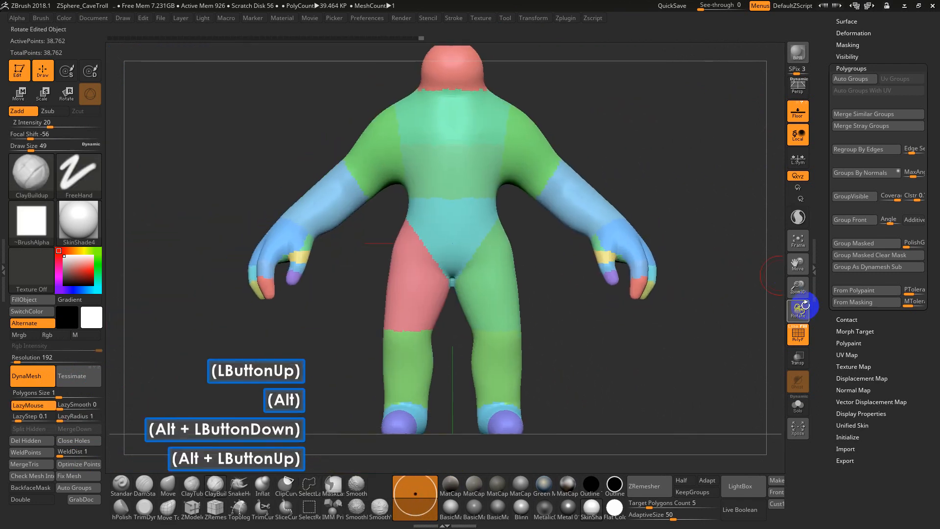
pyautogui.click(794, 331)
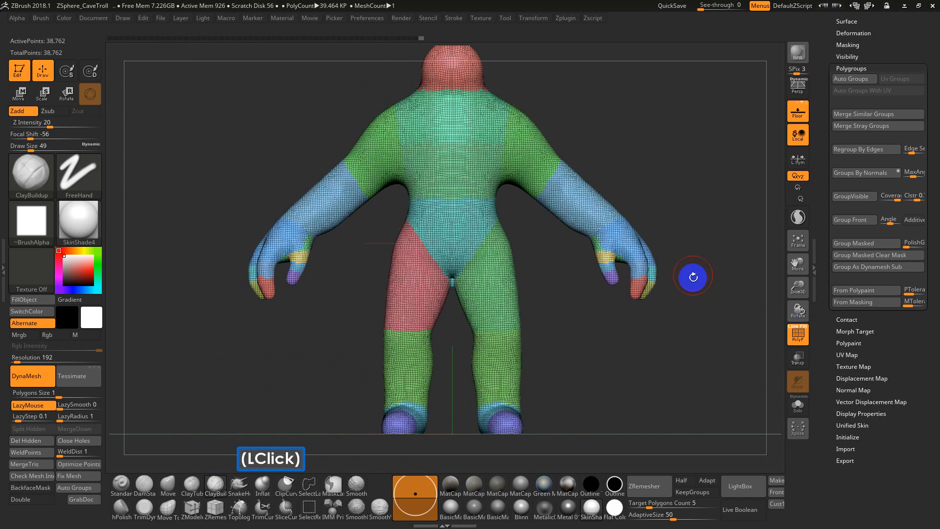
pyautogui.moveTo(692, 275); pyautogui.dragTo(824, 188)
# Bring up the ZRemesher settings in the Geometry options and enable KeepGroups
pyautogui.click(852, 202)
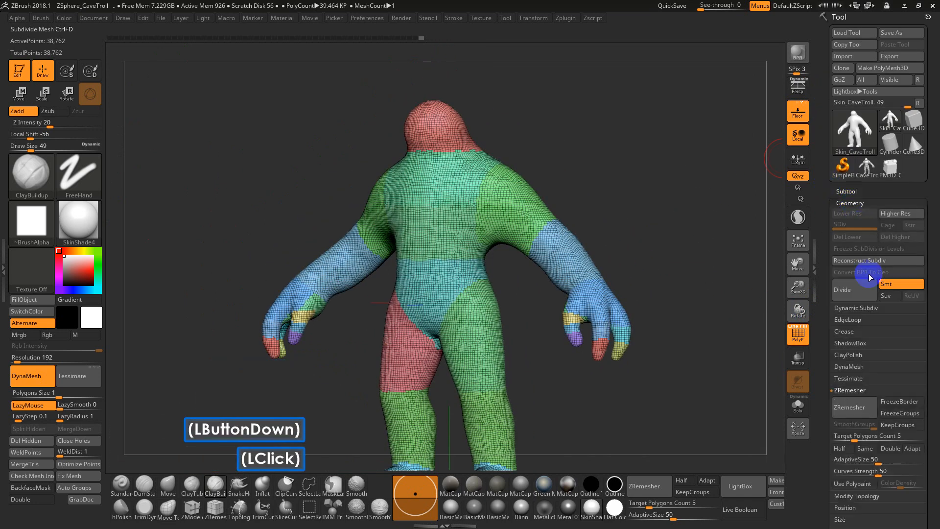
pyautogui.moveTo(821, 414); pyautogui.dragTo(854, 117)
pyautogui.click(847, 104)
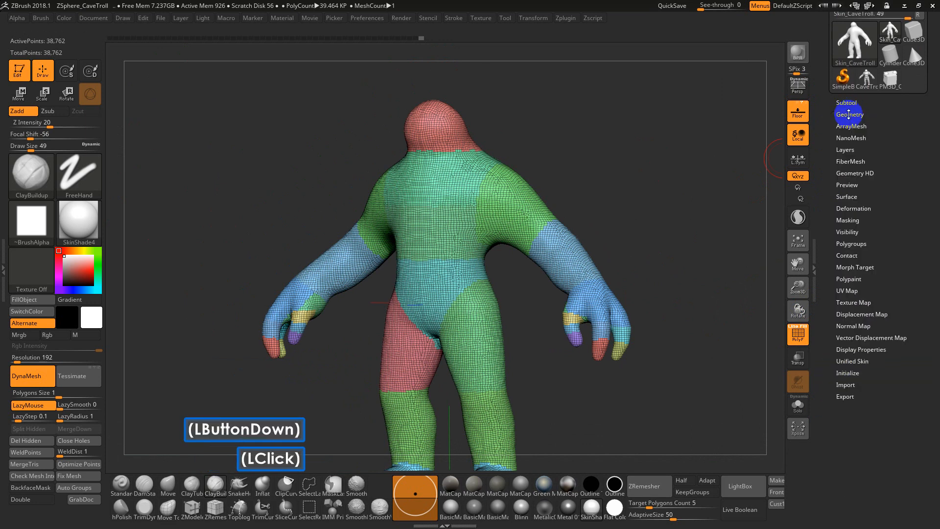
pyautogui.click(849, 108)
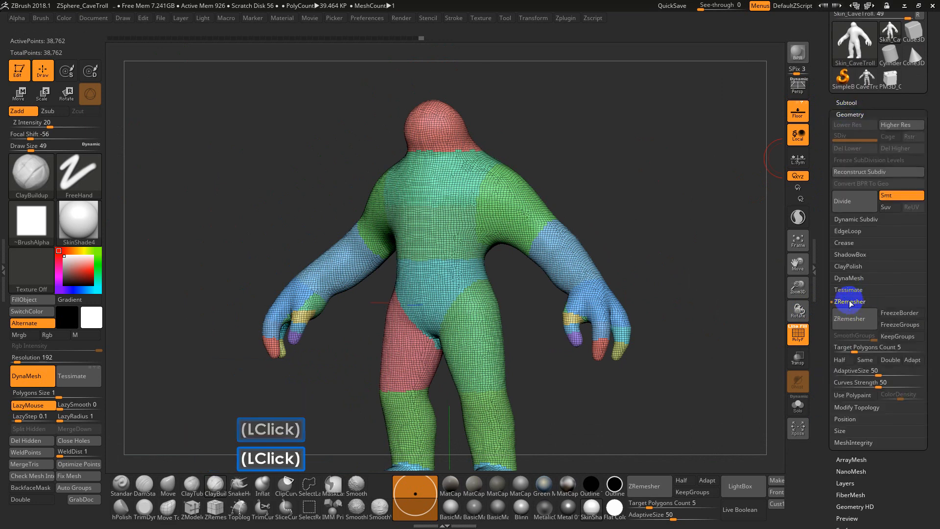
pyautogui.click(906, 339)
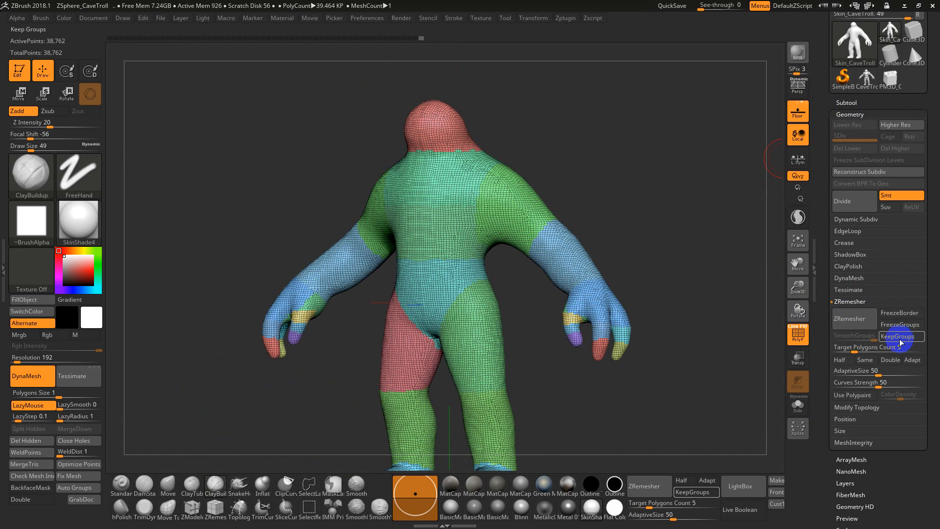
# Turn on ZRemesher's Adapt option, read the help note for Double, and switch Adapt off
pyautogui.click(918, 363)
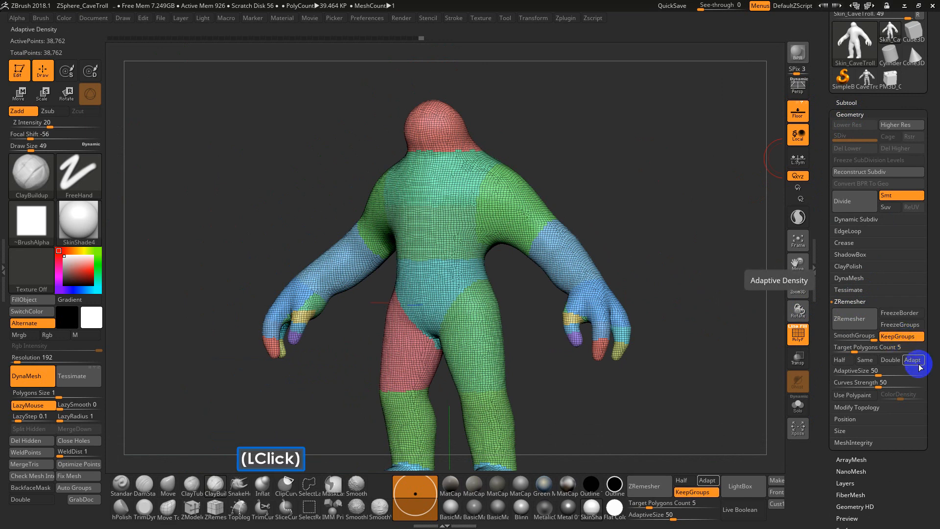
pyautogui.press('ctrl')
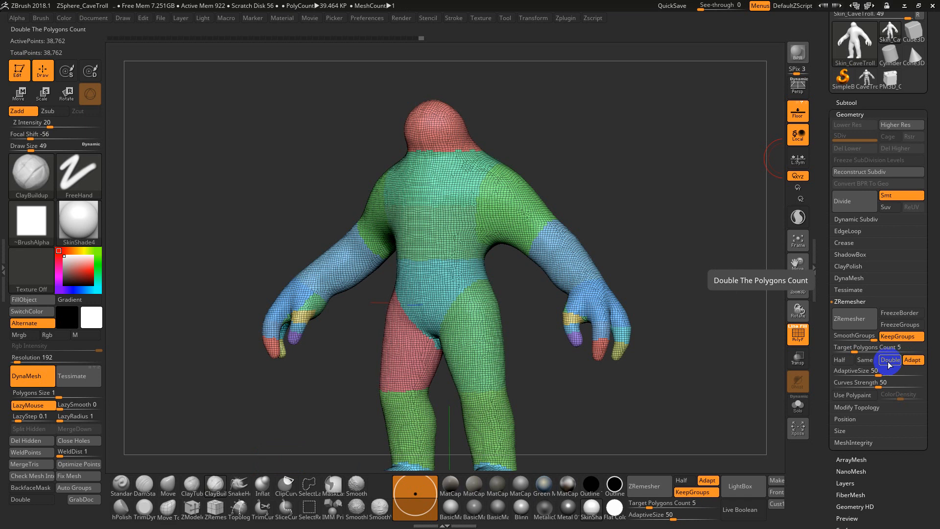
pyautogui.press('ctrl')
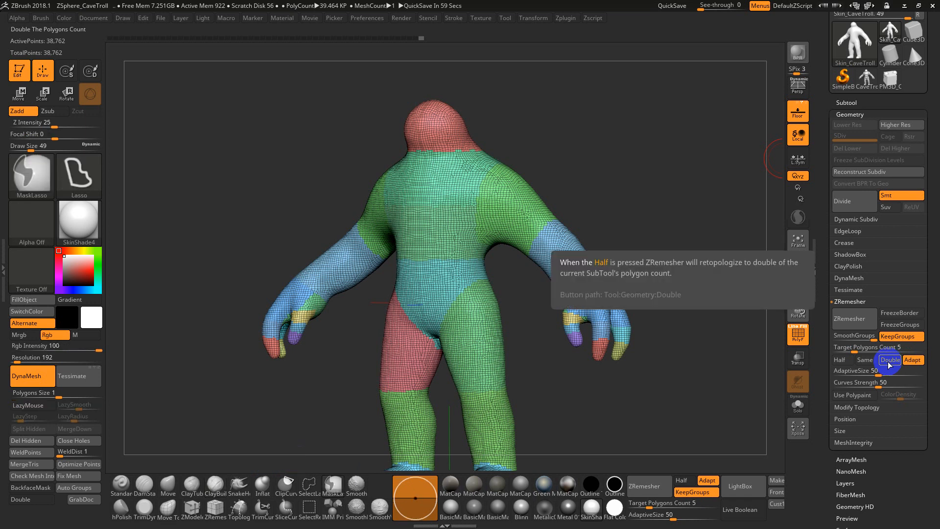
pyautogui.moveTo(913, 362)
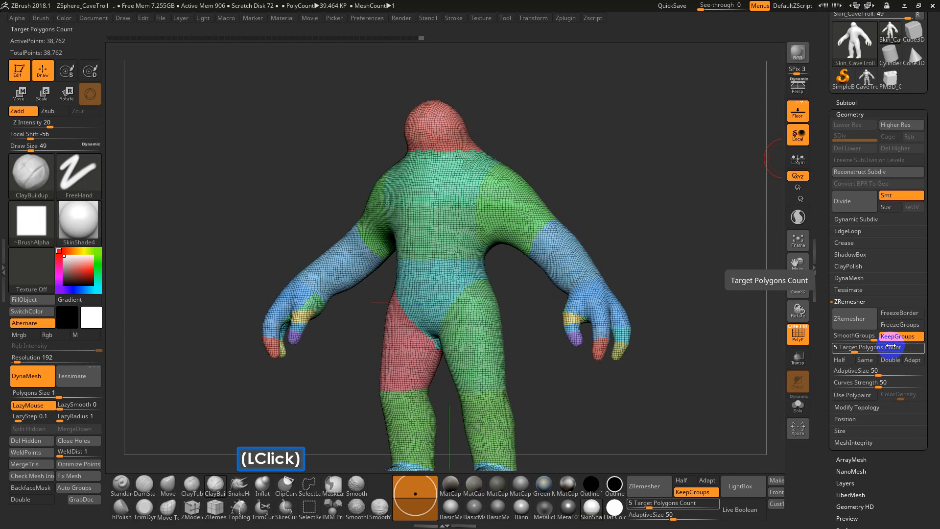
# Open ZRemesher's Target Polygons Count for editing
pyautogui.click(854, 347)
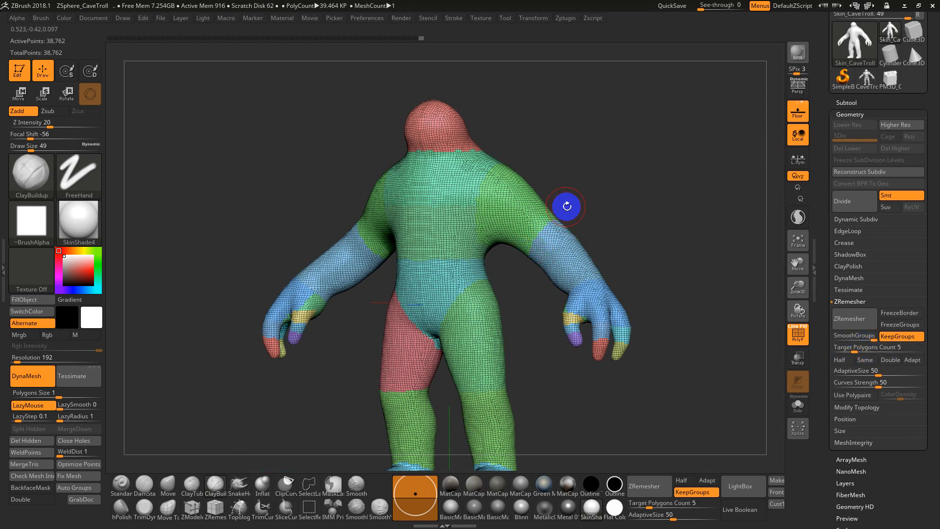
pyautogui.moveTo(568, 175); pyautogui.dragTo(602, 183)
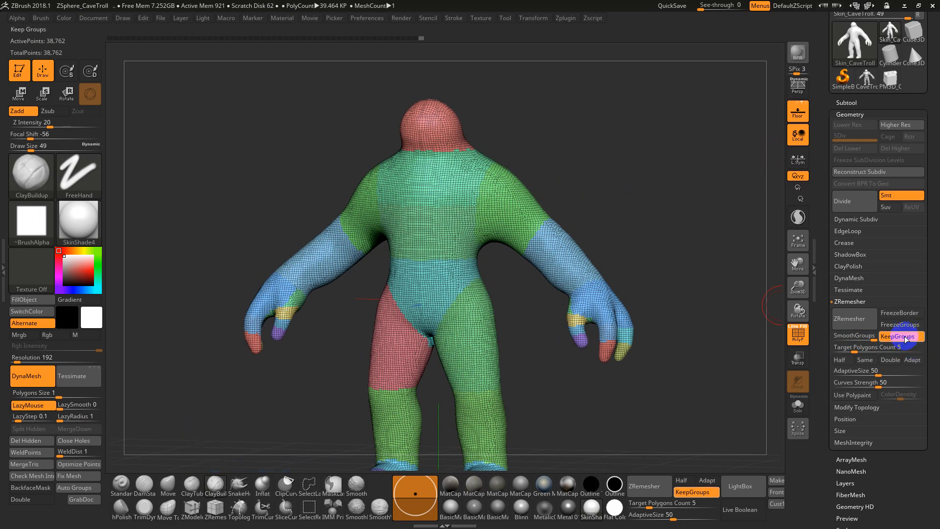
pyautogui.click(853, 347)
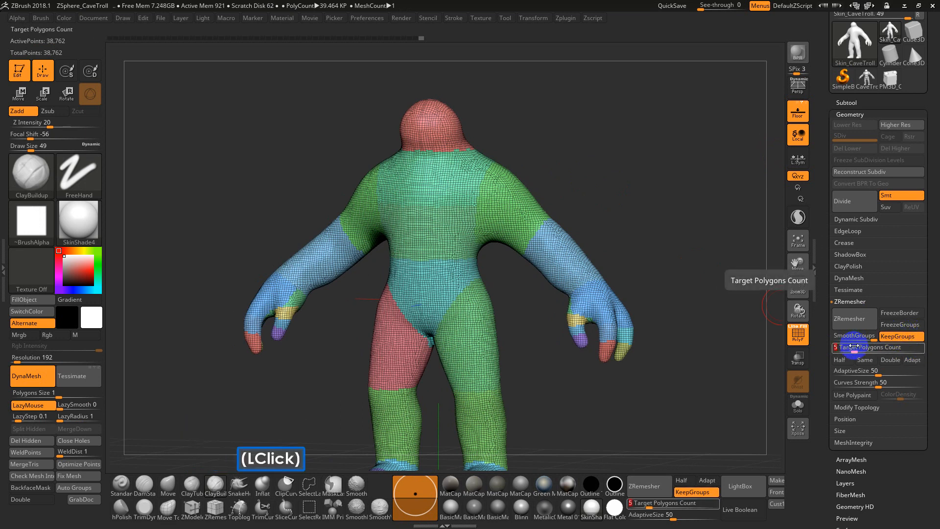
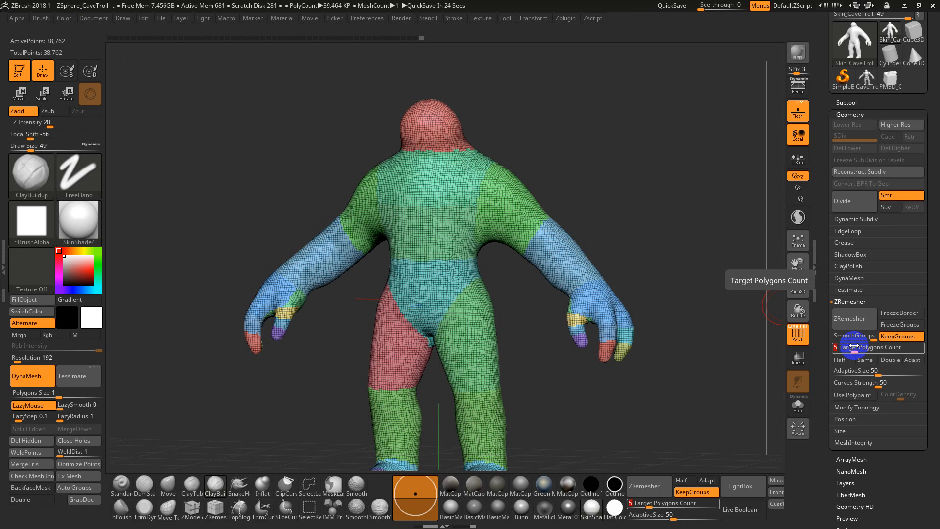
# Run ZRemesher on the troll with KeepGroups enabled and a Target Polygons Count of 5
pyautogui.click(865, 321)
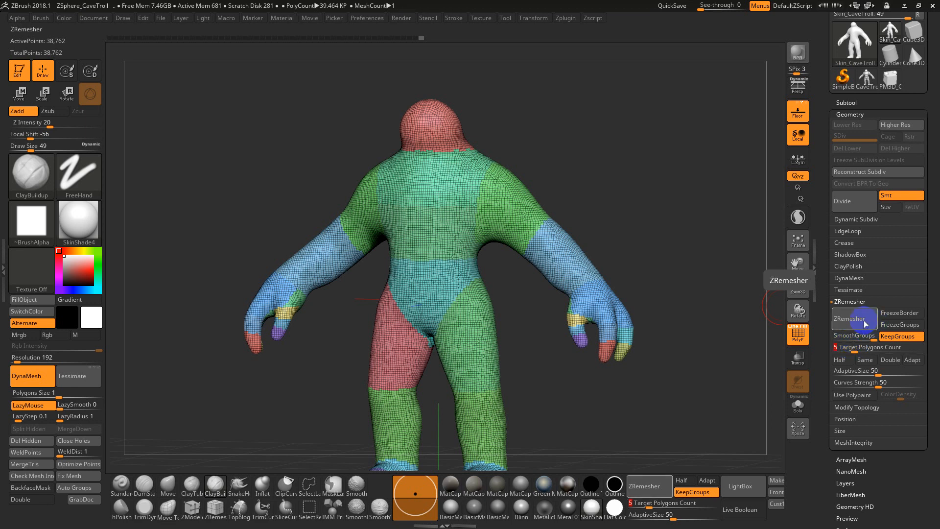
pyautogui.click(796, 332)
pyautogui.click(796, 332)
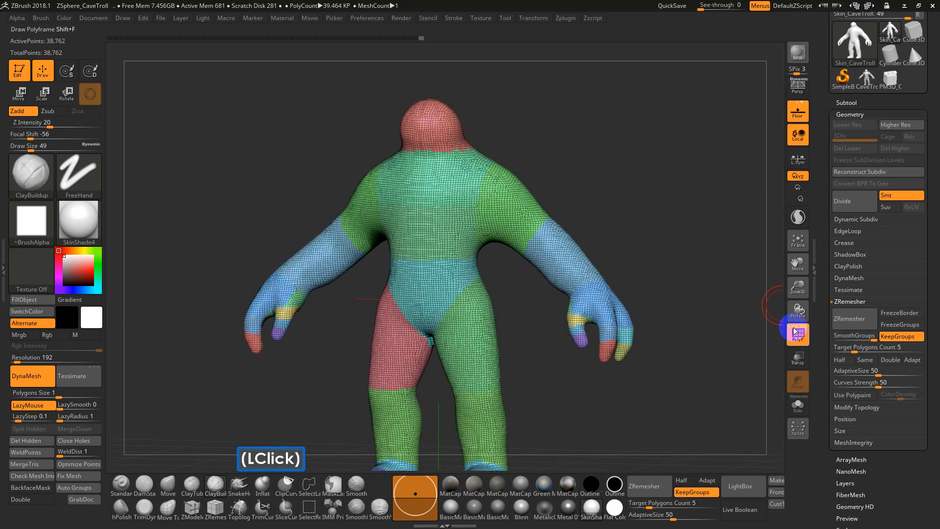
pyautogui.click(843, 320)
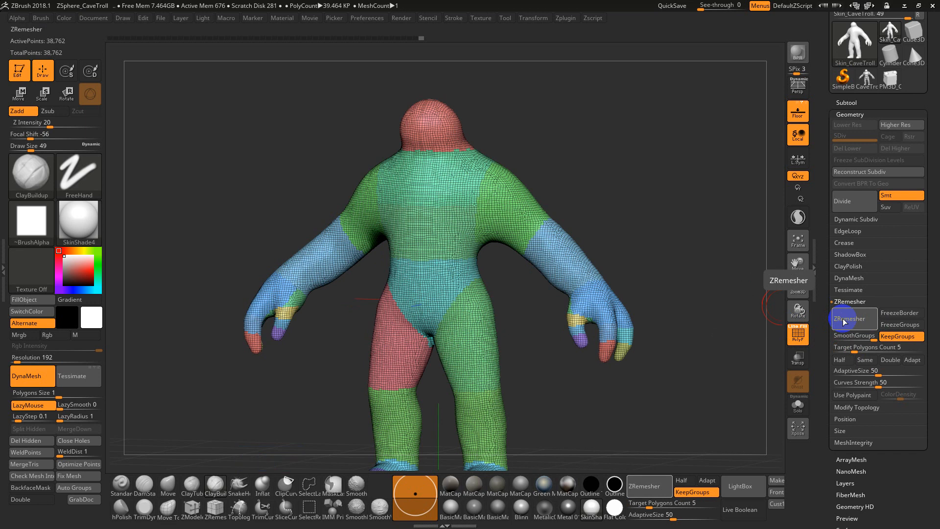
pyautogui.click(845, 321)
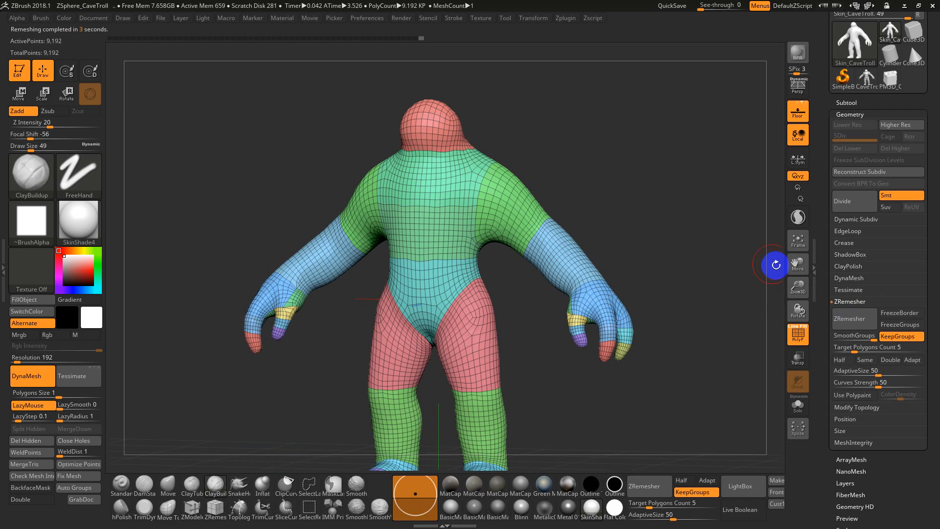
# Check the new topology around the legs and hand, enable ZRemesher's Same option and remesh the troll again
pyautogui.moveTo(663, 220); pyautogui.dragTo(699, 237)
pyautogui.moveTo(520, 365); pyautogui.dragTo(539, 353)
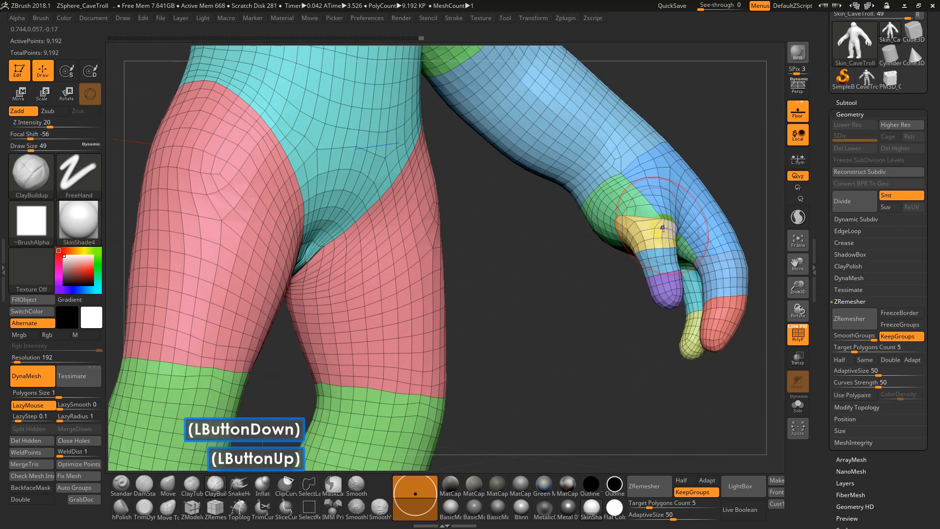
pyautogui.press('shift')
pyautogui.moveTo(646, 219)
pyautogui.keyDown('shift'); pyautogui.mouseDown()
pyautogui.moveTo(634, 219)
pyautogui.moveTo(639, 209)
pyautogui.moveTo(617, 212)
pyautogui.mouseUp(); pyautogui.keyUp('shift')
pyautogui.keyDown('shift'); pyautogui.moveTo(604, 315); pyautogui.dragTo(602, 264); pyautogui.keyUp('shift')
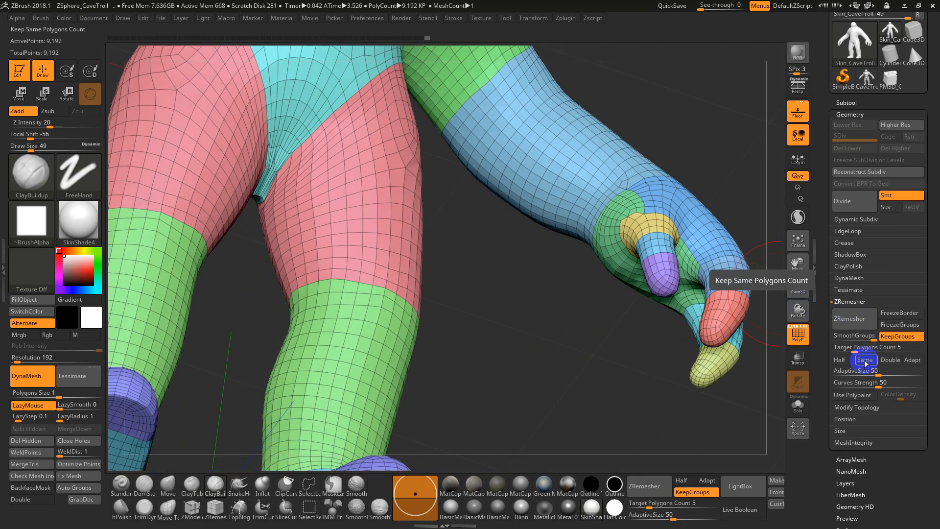
pyautogui.click(865, 360)
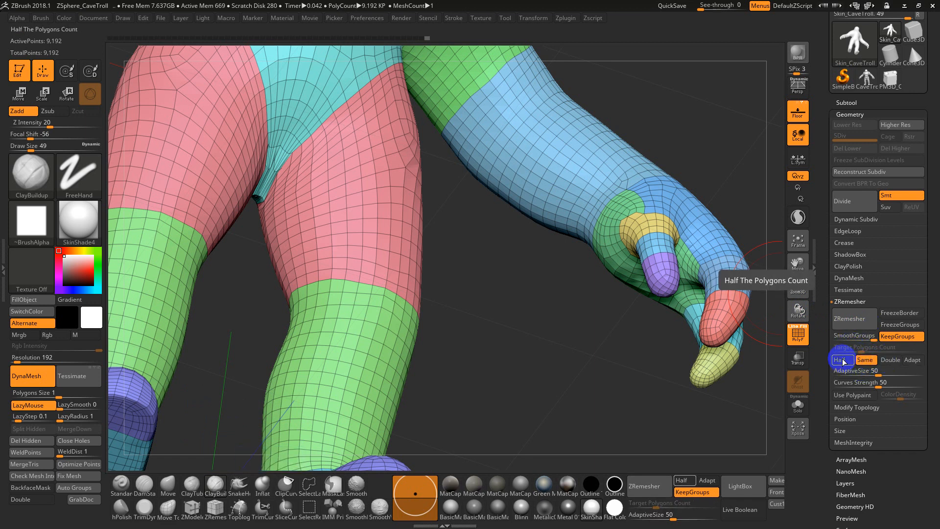
pyautogui.click(865, 361)
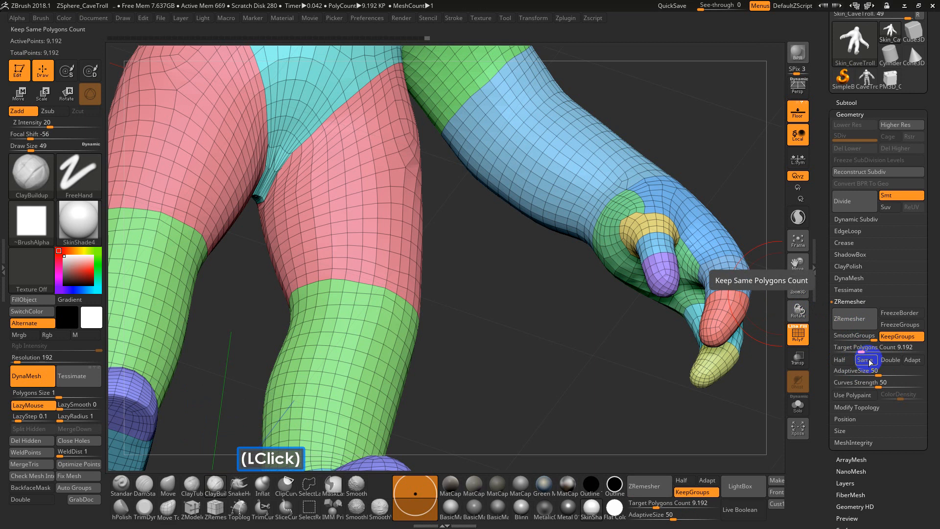
pyautogui.click(866, 360)
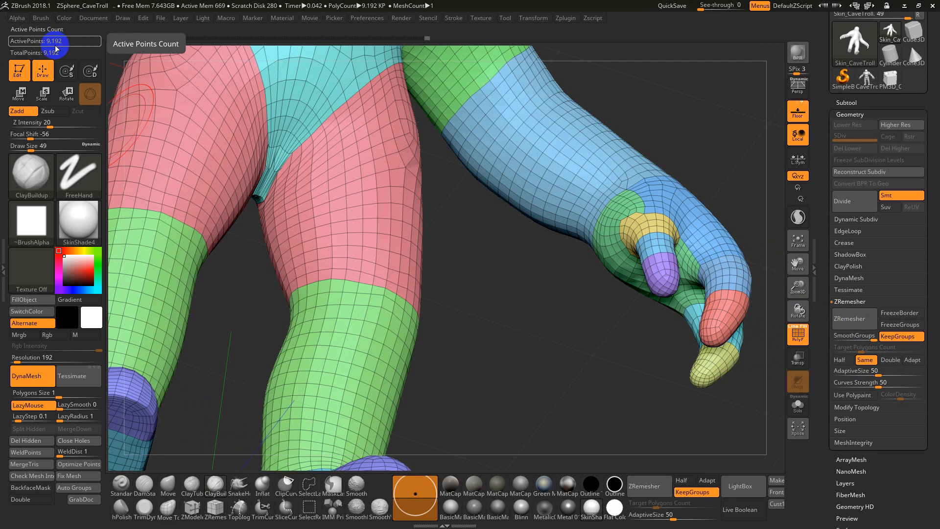
pyautogui.click(850, 319)
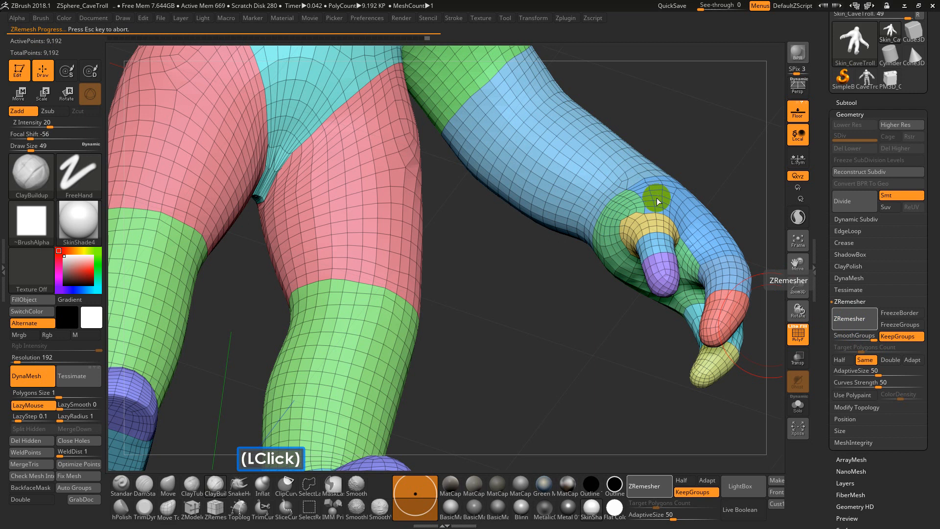
# Reduce the brush Draw Size to 33 and run ZRemesher on the troll once more with Same still enabled
pyautogui.moveTo(595, 286)
pyautogui.mouseDown()
pyautogui.moveTo(589, 243)
pyautogui.moveTo(600, 181)
pyautogui.moveTo(684, 235)
pyautogui.moveTo(630, 227)
pyautogui.mouseUp()
pyautogui.hotkey('ctrl', 'z')
pyautogui.press('s')
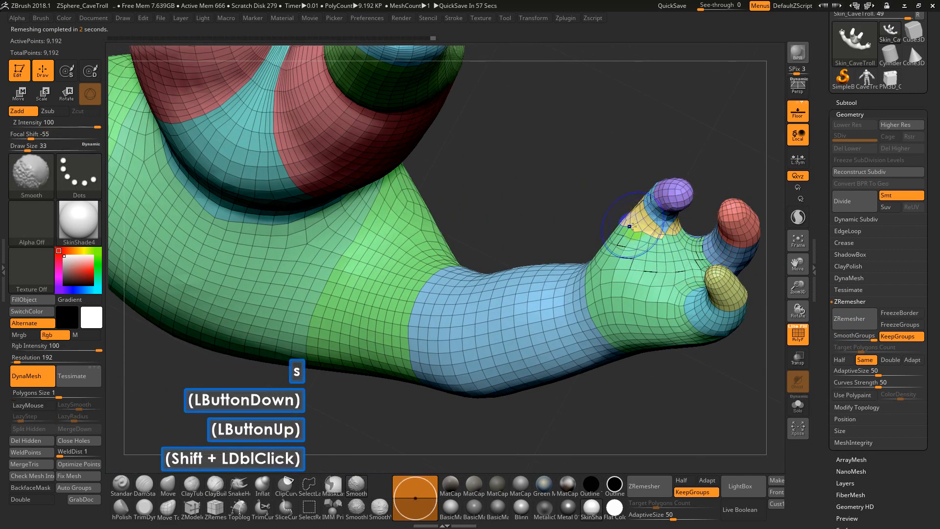
pyautogui.moveTo(570, 210); pyautogui.dragTo(569, 323)
pyautogui.moveTo(570, 323)
pyautogui.keyDown('alt'); pyautogui.mouseDown()
pyautogui.moveTo(549, 290)
pyautogui.moveTo(545, 213)
pyautogui.mouseUp(); pyautogui.keyUp('alt')
pyautogui.hotkey('ctrl', 'z')
pyautogui.moveTo(607, 352)
pyautogui.keyDown('shift'); pyautogui.mouseDown()
pyautogui.moveTo(595, 264)
pyautogui.moveTo(607, 227)
pyautogui.moveTo(607, 257)
pyautogui.mouseUp(); pyautogui.keyUp('shift')
pyautogui.click(854, 319)
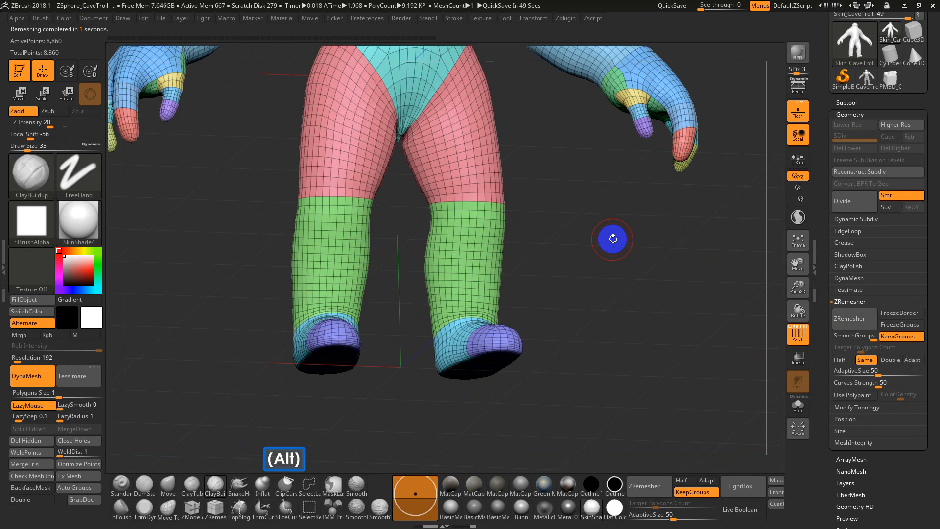
# Isolate the troll's upper chest polygroup and turn on Double to display both sides of its surface
pyautogui.keyDown('alt'); pyautogui.moveTo(613, 239); pyautogui.dragTo(629, 377); pyautogui.keyUp('alt')
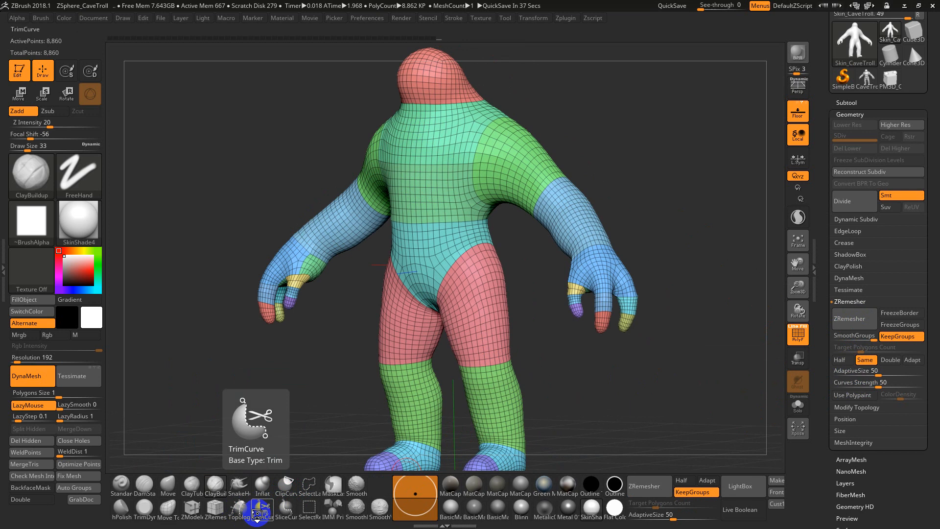
pyautogui.keyDown('alt'); pyautogui.moveTo(342, 367); pyautogui.dragTo(342, 386); pyautogui.keyUp('alt')
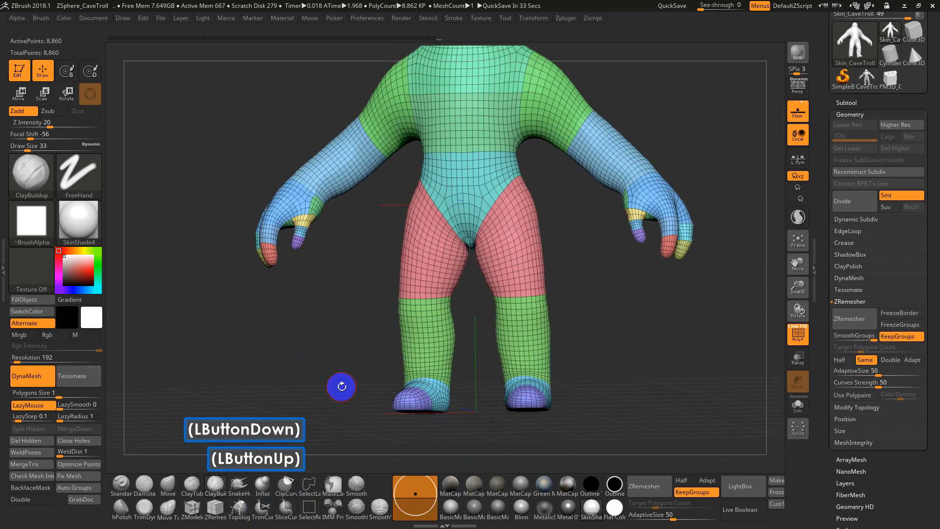
pyautogui.moveTo(642, 332); pyautogui.dragTo(633, 356)
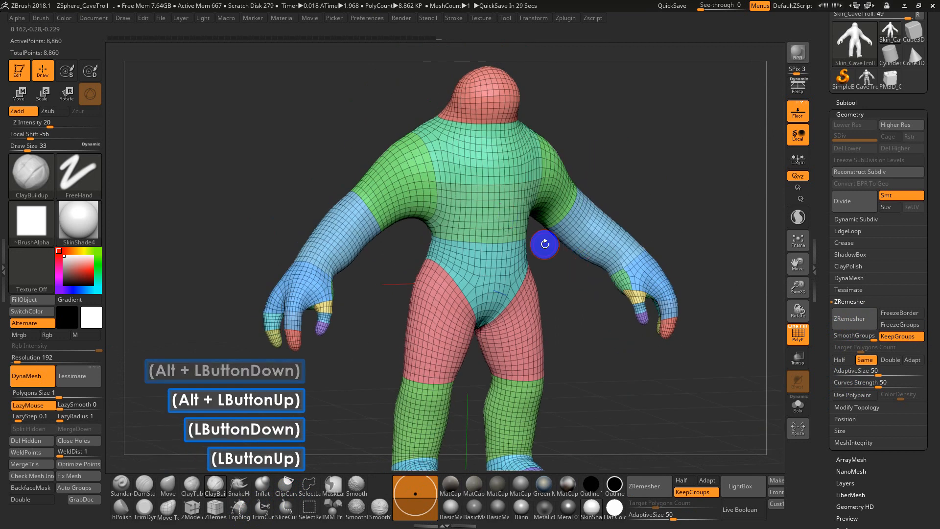
pyautogui.moveTo(543, 242); pyautogui.dragTo(551, 291)
pyautogui.moveTo(665, 216)
pyautogui.keyDown('alt'); pyautogui.mouseDown()
pyautogui.moveTo(685, 151)
pyautogui.moveTo(709, 188)
pyautogui.moveTo(715, 160)
pyautogui.moveTo(692, 201)
pyautogui.moveTo(692, 192)
pyautogui.moveTo(711, 192)
pyautogui.moveTo(662, 258)
pyautogui.moveTo(671, 208)
pyautogui.moveTo(657, 222)
pyautogui.mouseUp(); pyautogui.keyUp('alt')
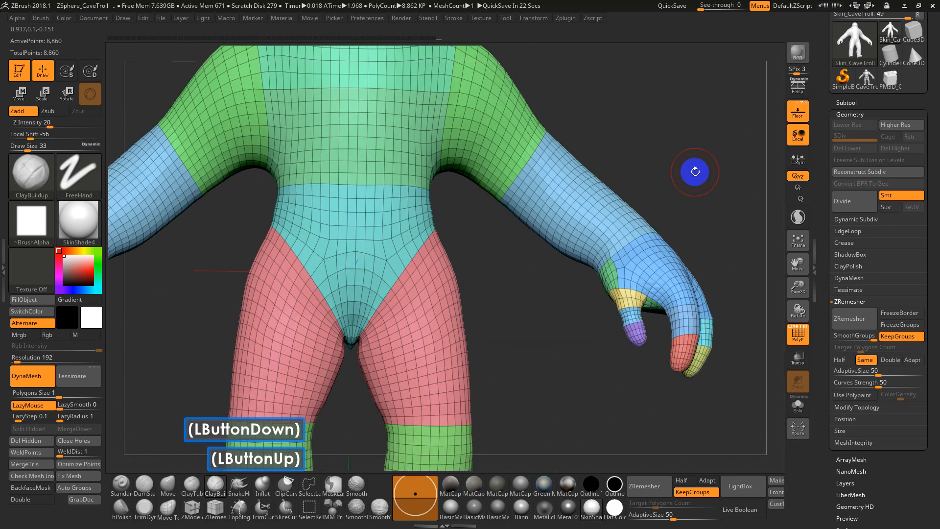
pyautogui.keyDown('alt'); pyautogui.moveTo(687, 170); pyautogui.dragTo(689, 259); pyautogui.keyUp('alt')
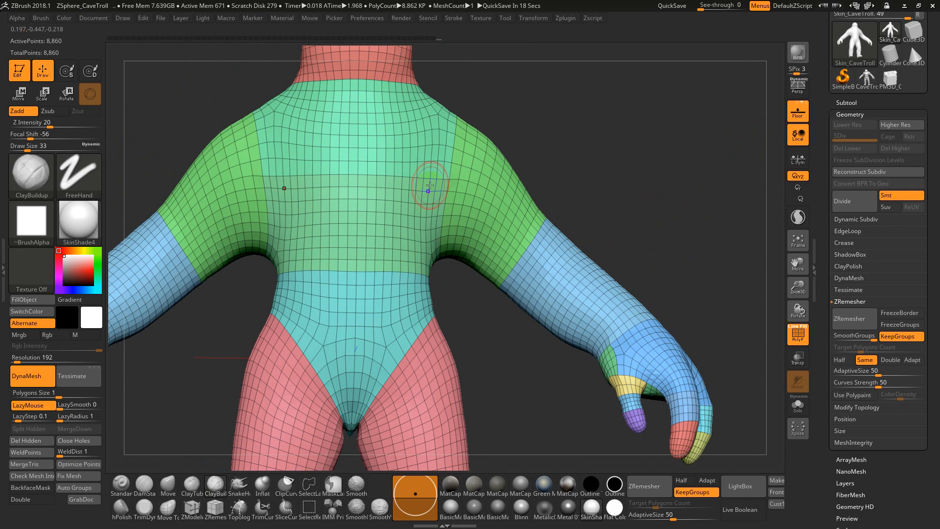
pyautogui.keyDown('ctrl'); pyautogui.keyDown('shift'); pyautogui.click(375, 146); pyautogui.keyUp('shift'); pyautogui.keyUp('ctrl')
pyautogui.moveTo(572, 149); pyautogui.dragTo(642, 158)
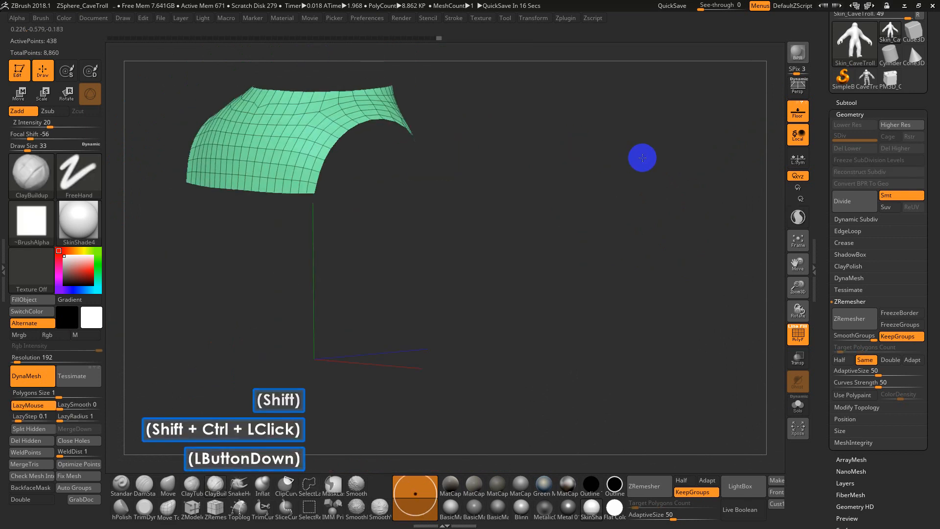
pyautogui.click(24, 502)
pyautogui.moveTo(555, 318); pyautogui.dragTo(503, 324)
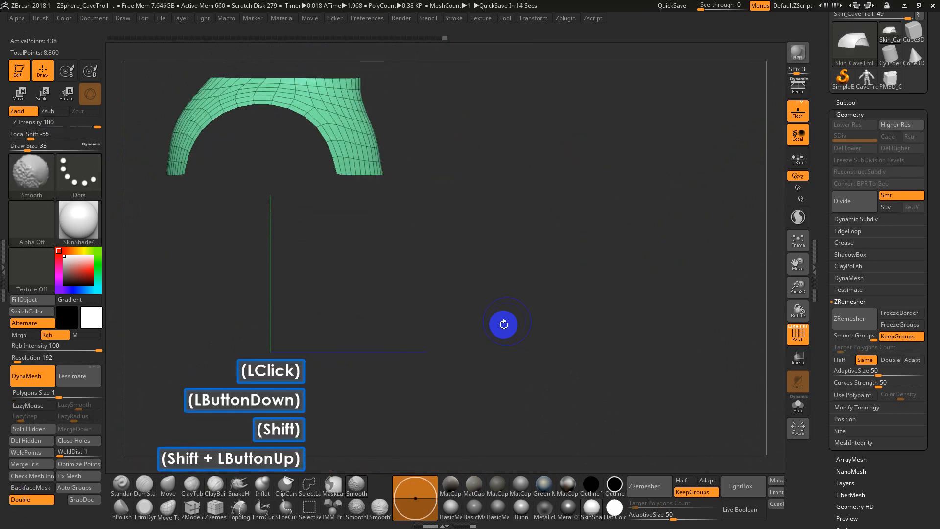
# Unhide the rest of the troll, set the brush Draw Size to 68 and return to the front view
pyautogui.keyDown('ctrl'); pyautogui.keyDown('shift'); pyautogui.click(646, 239); pyautogui.keyUp('shift'); pyautogui.keyUp('ctrl')
pyautogui.moveTo(646, 239); pyautogui.dragTo(671, 222)
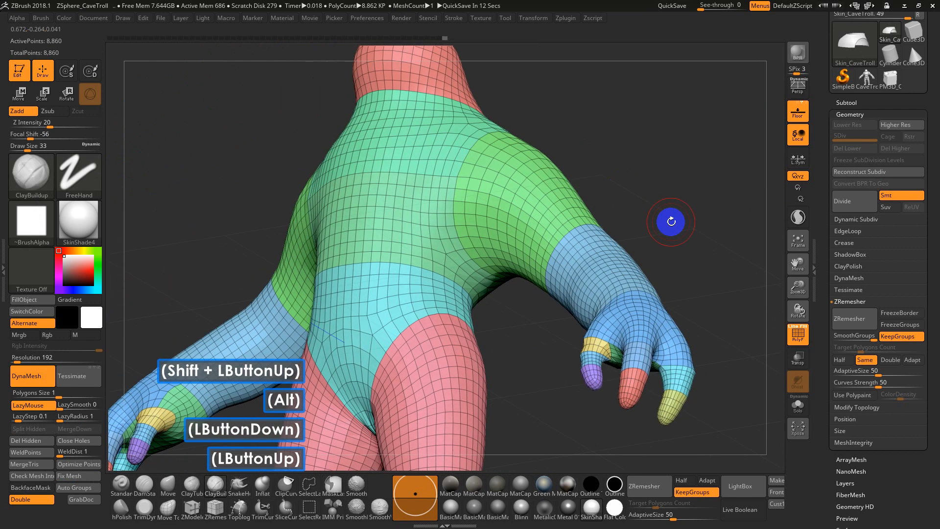
pyautogui.keyDown('shift'); pyautogui.click(691, 250); pyautogui.keyUp('shift')
pyautogui.press('s')
pyautogui.moveTo(690, 252)
pyautogui.mouseDown()
pyautogui.moveTo(675, 216)
pyautogui.moveTo(668, 225)
pyautogui.mouseUp()
pyautogui.keyDown('alt'); pyautogui.moveTo(668, 225); pyautogui.dragTo(679, 201); pyautogui.keyUp('alt')
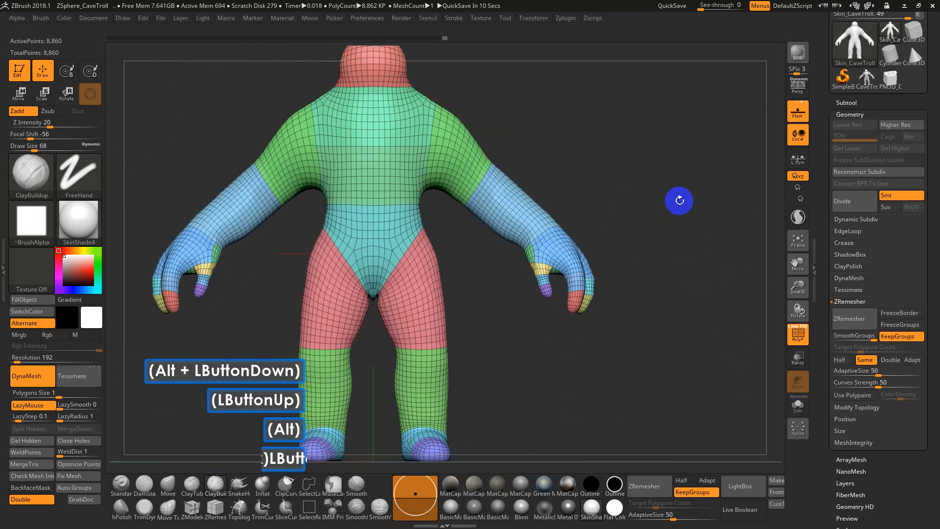
# Bring up the Split options for the Skin_CaveTroll subtool and locate Groups Split
pyautogui.click(847, 103)
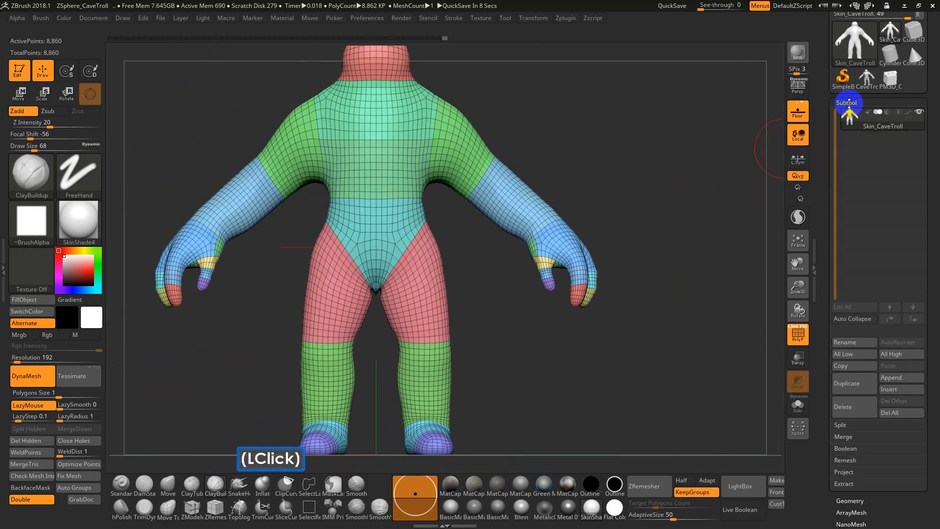
pyautogui.moveTo(832, 379); pyautogui.dragTo(839, 321)
pyautogui.click(839, 323)
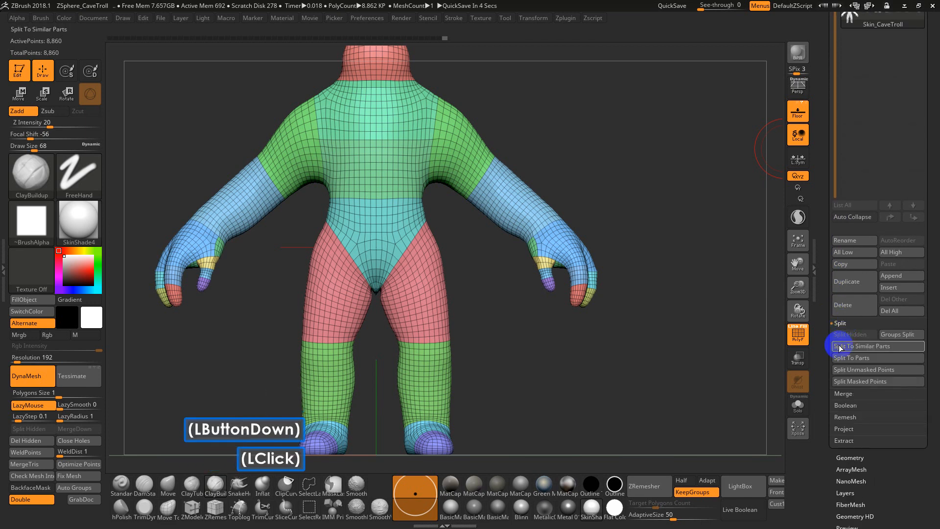
pyautogui.moveTo(829, 418); pyautogui.dragTo(833, 375)
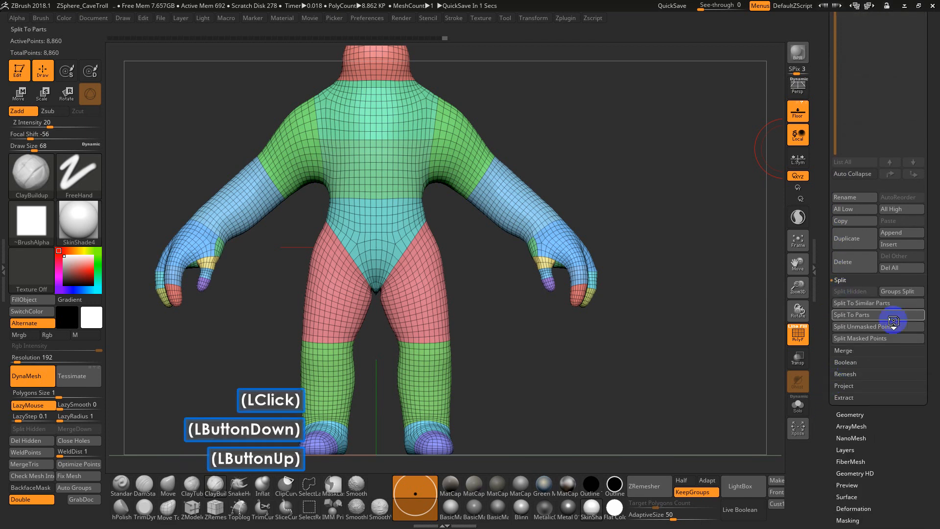
pyautogui.click(898, 292)
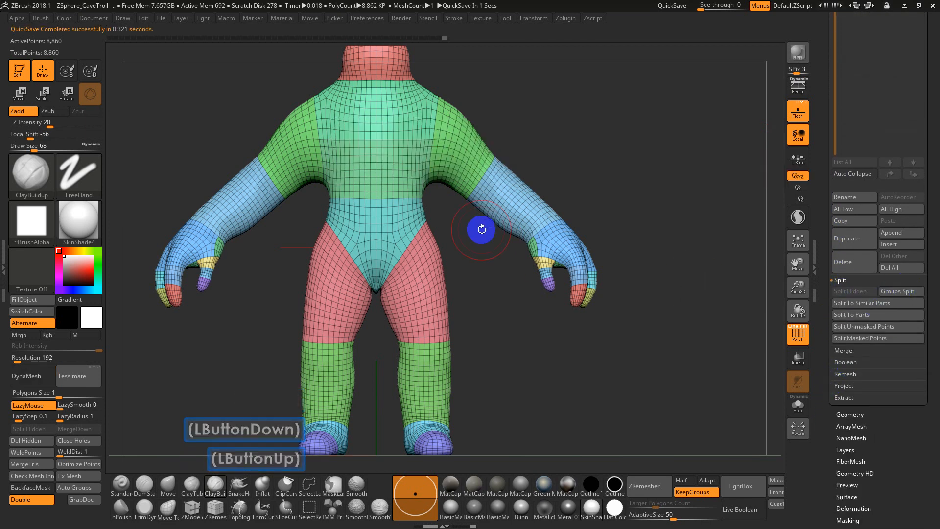
# Isolate the forearm polygroup to inspect it, and show the complete troll again
pyautogui.keyDown('ctrl'); pyautogui.keyDown('shift'); pyautogui.click(510, 200); pyautogui.keyUp('shift'); pyautogui.keyUp('ctrl')
pyautogui.keyDown('ctrl'); pyautogui.keyDown('shift'); pyautogui.click(520, 202); pyautogui.keyUp('shift'); pyautogui.keyUp('ctrl')
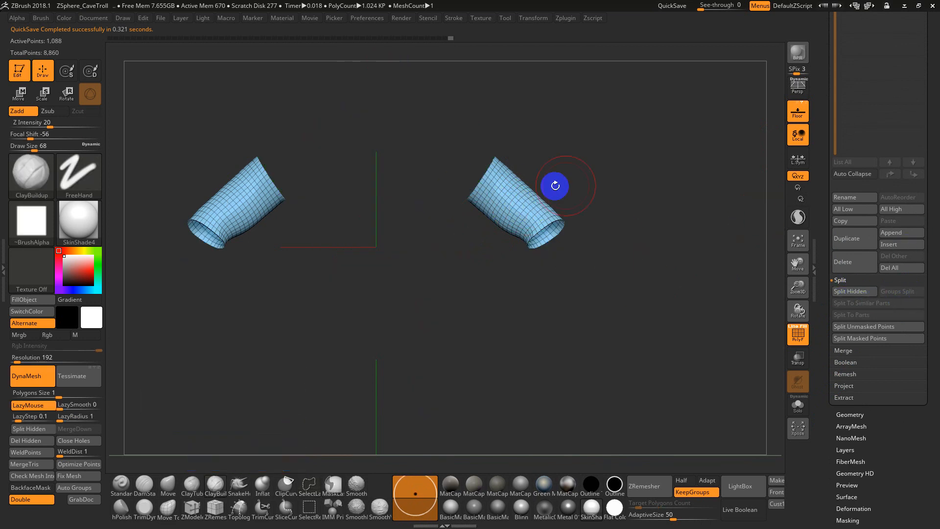
pyautogui.keyDown('ctrl'); pyautogui.keyDown('shift'); pyautogui.click(646, 172); pyautogui.keyUp('shift'); pyautogui.keyUp('ctrl')
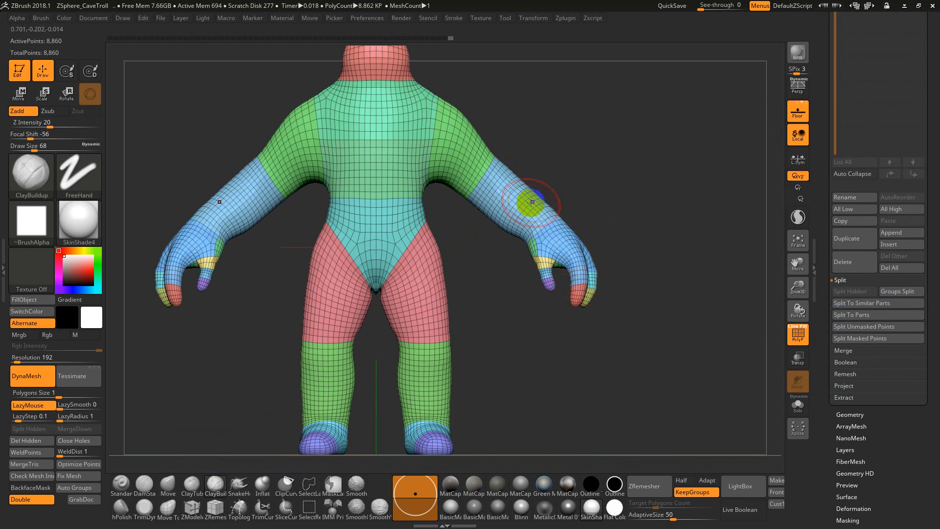
pyautogui.keyDown('alt'); pyautogui.moveTo(622, 221); pyautogui.dragTo(655, 251); pyautogui.keyUp('alt')
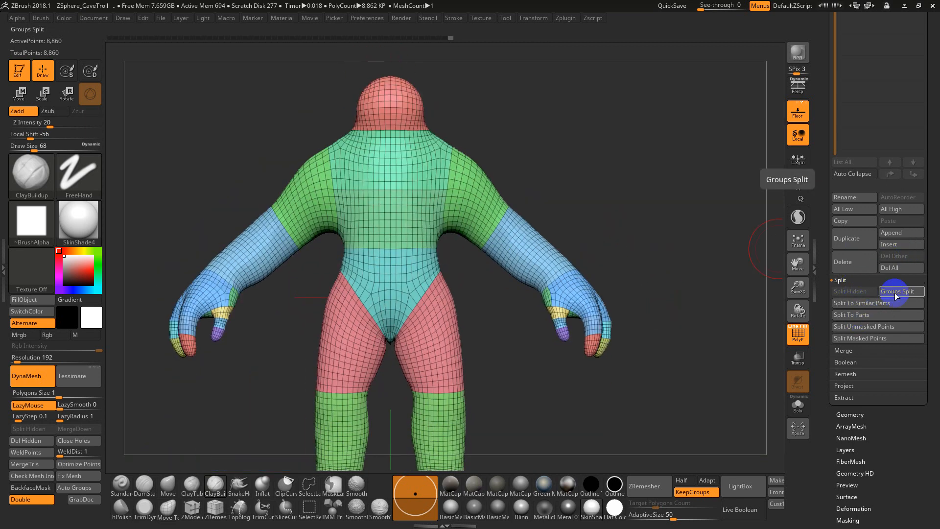
pyautogui.moveTo(828, 116); pyautogui.dragTo(831, 195)
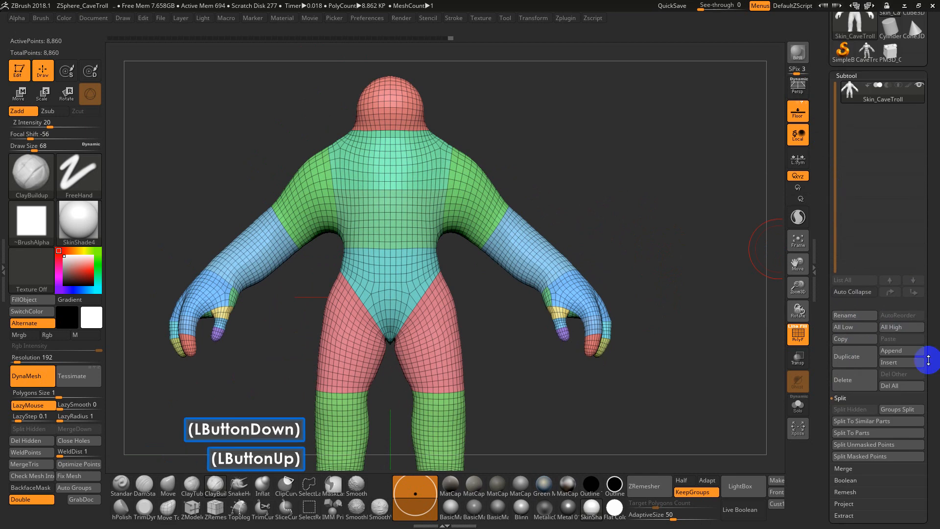
pyautogui.click(744, 431)
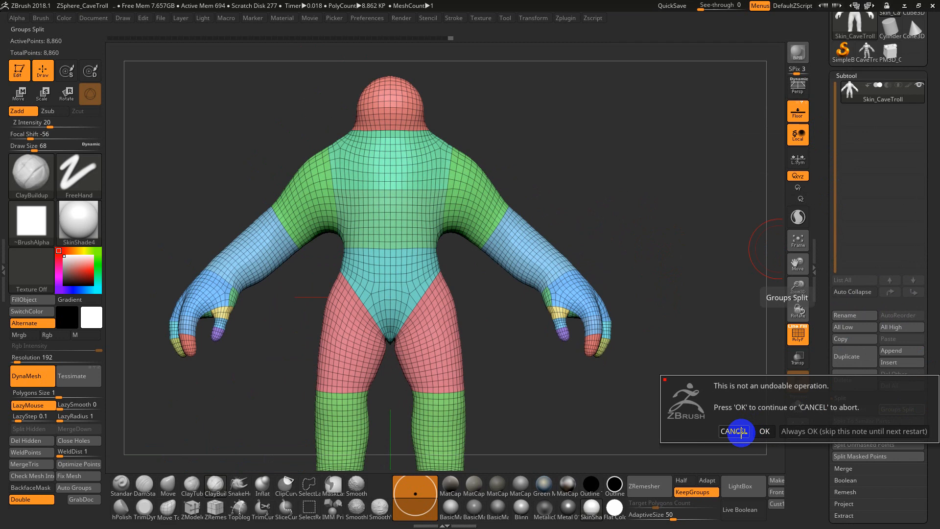
pyautogui.click(741, 431)
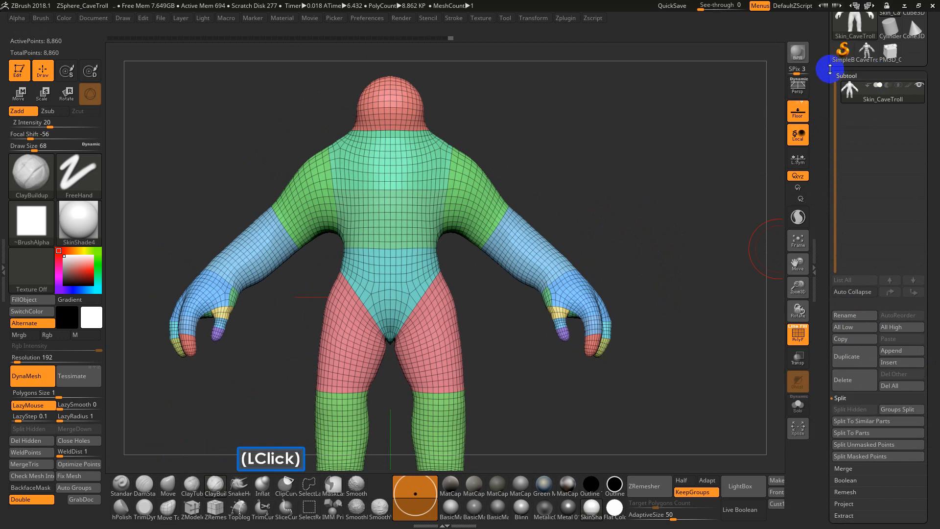
# Save the tool to the Desktop as Skin_CaveTroll.ZTL and collapse the Subtool settings
pyautogui.moveTo(829, 67); pyautogui.dragTo(830, 183)
pyautogui.click(896, 33)
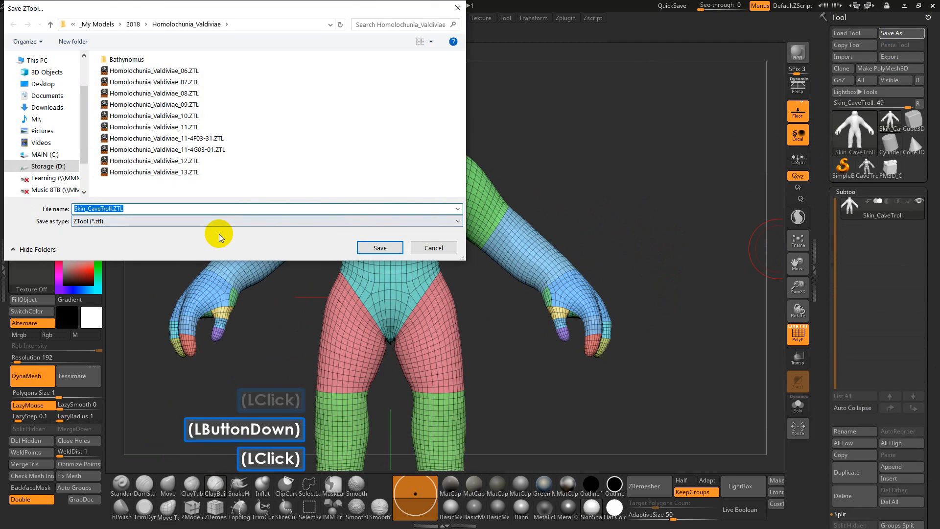
pyautogui.click(31, 83)
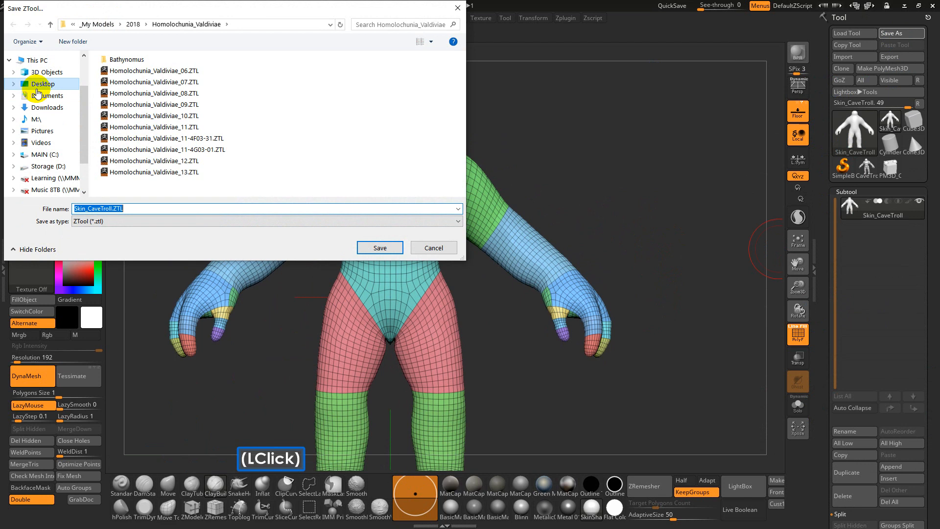
pyautogui.click(369, 248)
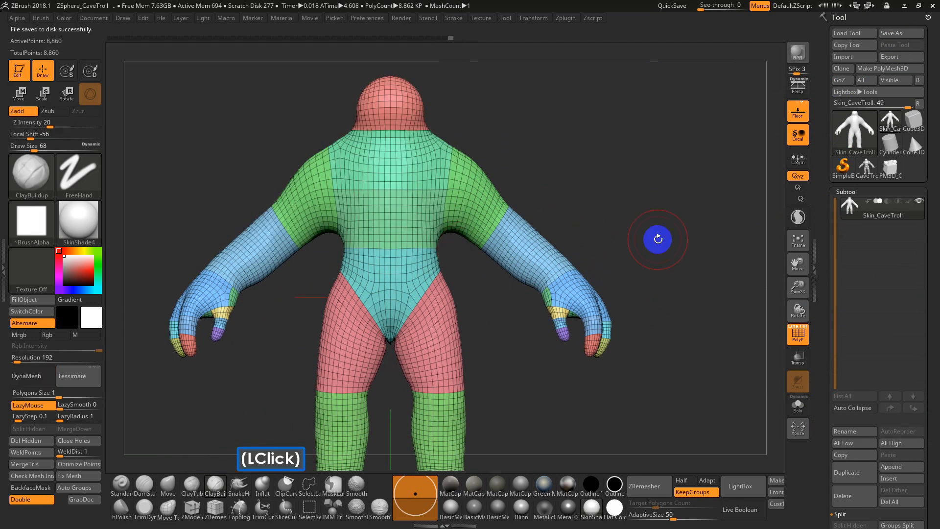
pyautogui.click(855, 192)
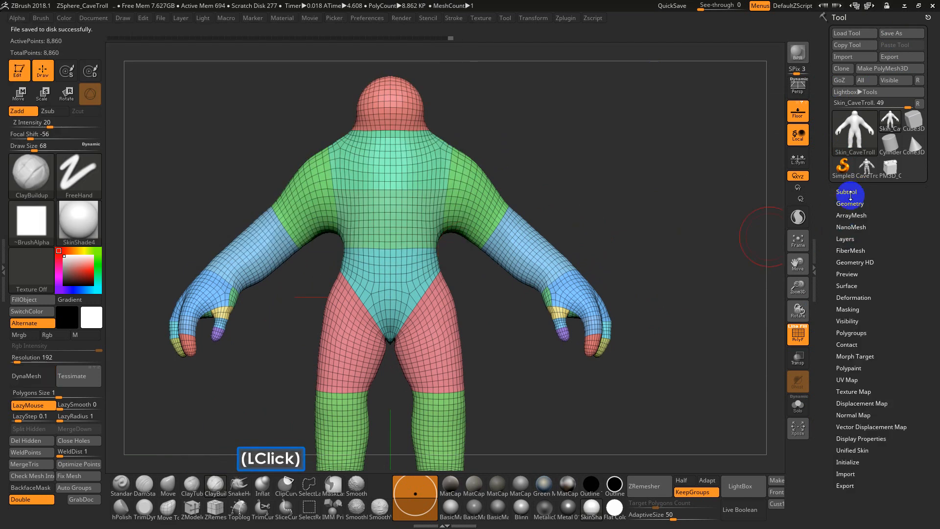
# Split the Skin_CaveTroll subtool into separate subtools by polygroup with Groups Split
pyautogui.click(848, 192)
pyautogui.moveTo(822, 323); pyautogui.dragTo(828, 262)
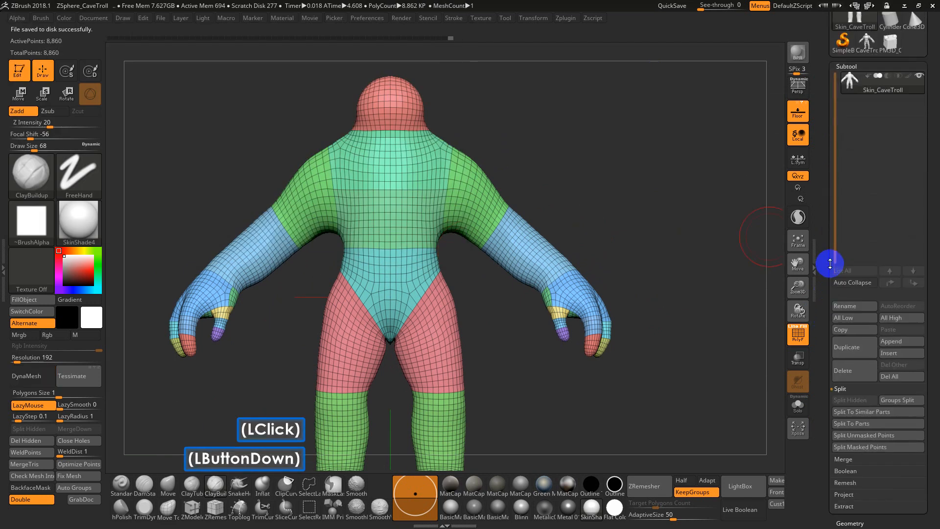
pyautogui.click(899, 360)
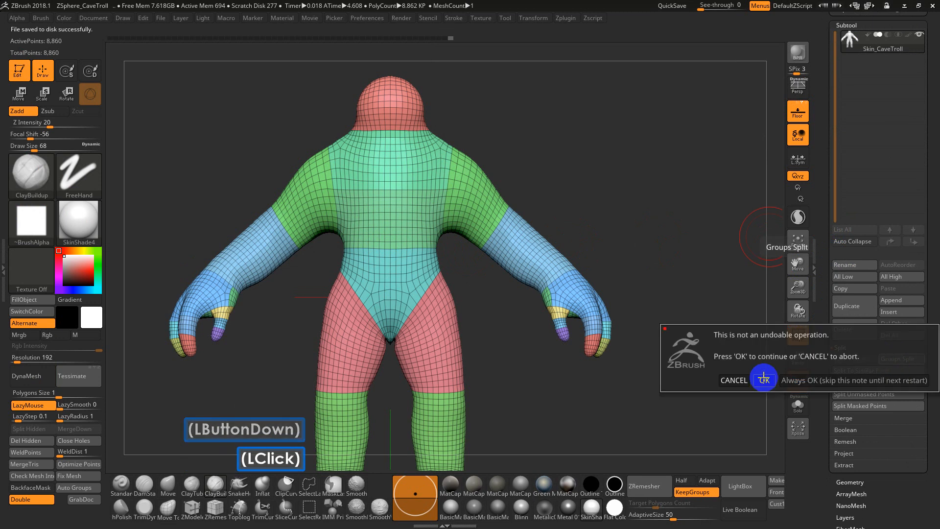
pyautogui.click(822, 380)
# Examine the separated troll pieces on the model and in the subtool list, making the thigh piece active
pyautogui.keyDown('alt'); pyautogui.moveTo(678, 243); pyautogui.dragTo(693, 120); pyautogui.keyUp('alt')
pyautogui.keyDown('alt'); pyautogui.moveTo(589, 294); pyautogui.dragTo(579, 344); pyautogui.keyUp('alt')
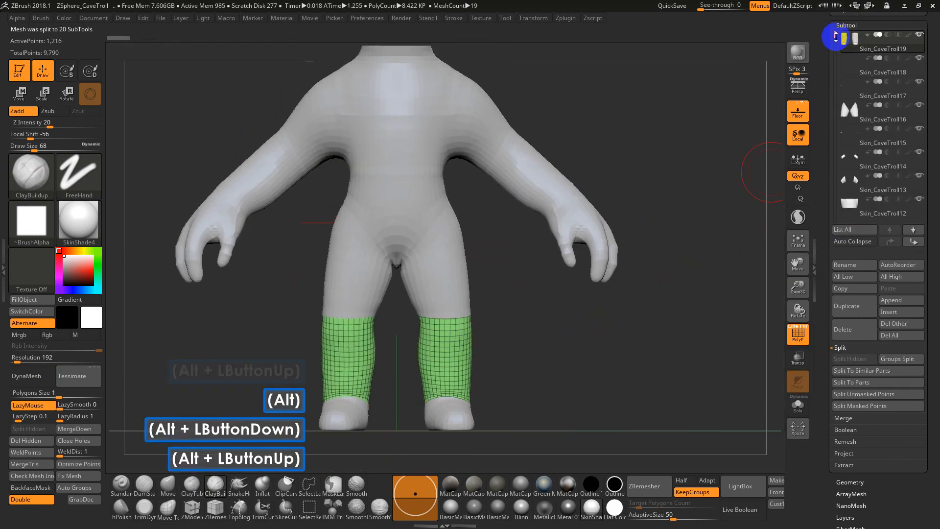
pyautogui.moveTo(835, 35); pyautogui.dragTo(834, 16)
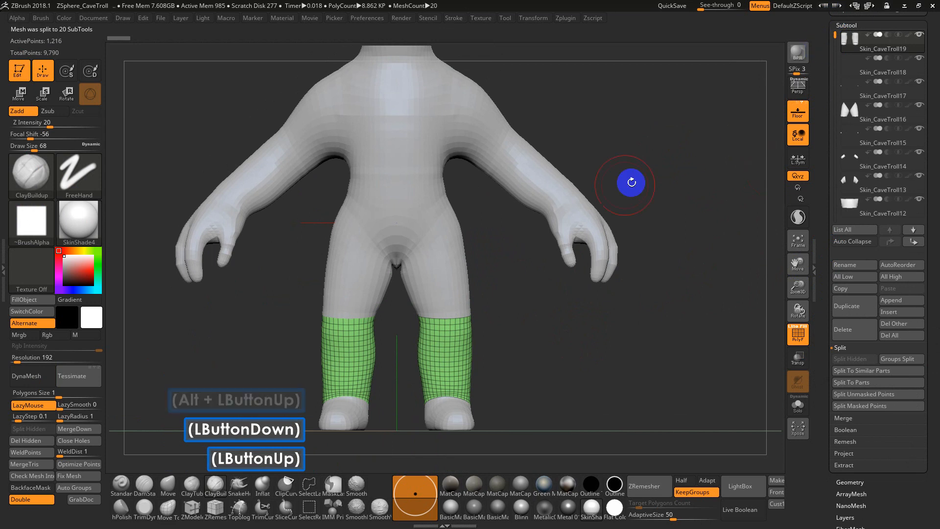
pyautogui.keyDown('alt'); pyautogui.click(441, 259); pyautogui.keyUp('alt')
pyautogui.keyDown('alt'); pyautogui.moveTo(715, 131); pyautogui.dragTo(713, 241); pyautogui.keyUp('alt')
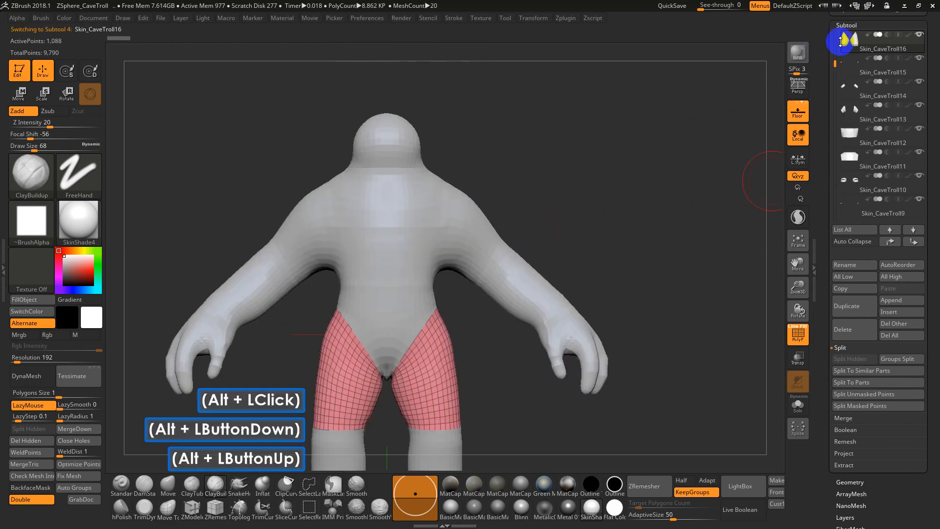
# Load the saved Skin_CaveTroll.ZTL from the Desktop to get the unsplit troll back
pyautogui.moveTo(820, 61); pyautogui.dragTo(819, 135)
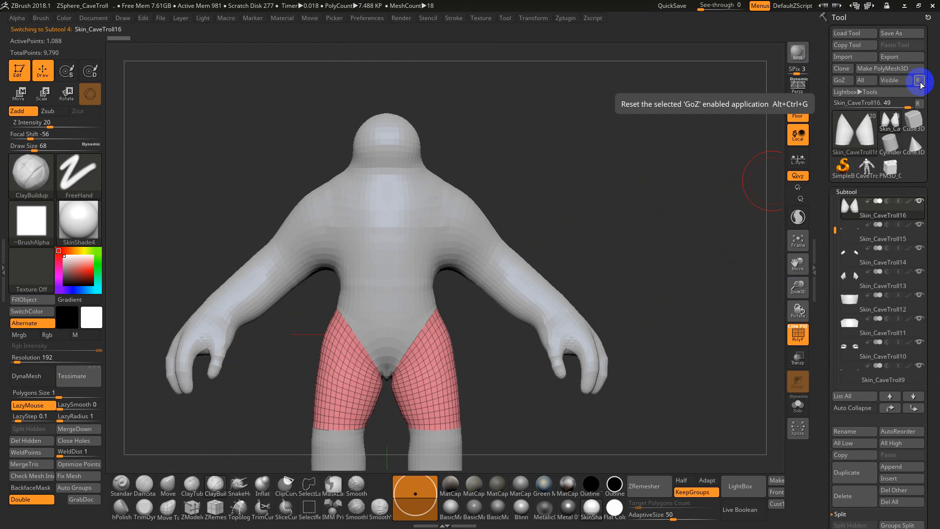
pyautogui.click(862, 32)
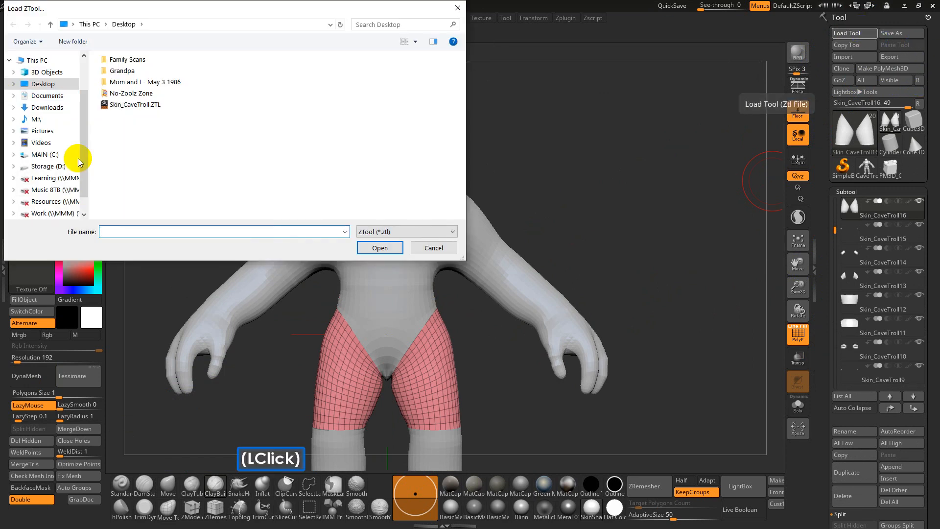
pyautogui.doubleClick(129, 105)
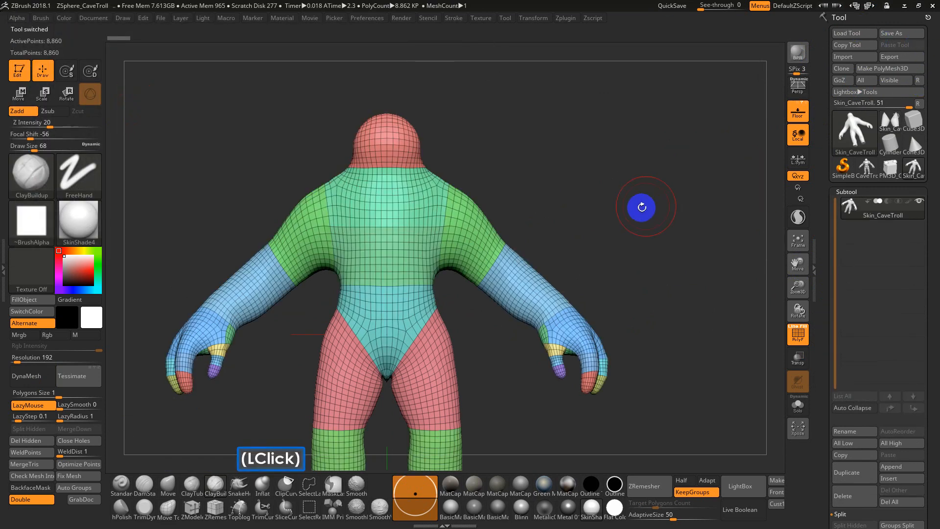
# Try to split the Skin_CaveTroll mesh with Split To Parts and with Split To Similar Parts
pyautogui.moveTo(825, 377); pyautogui.dragTo(825, 310)
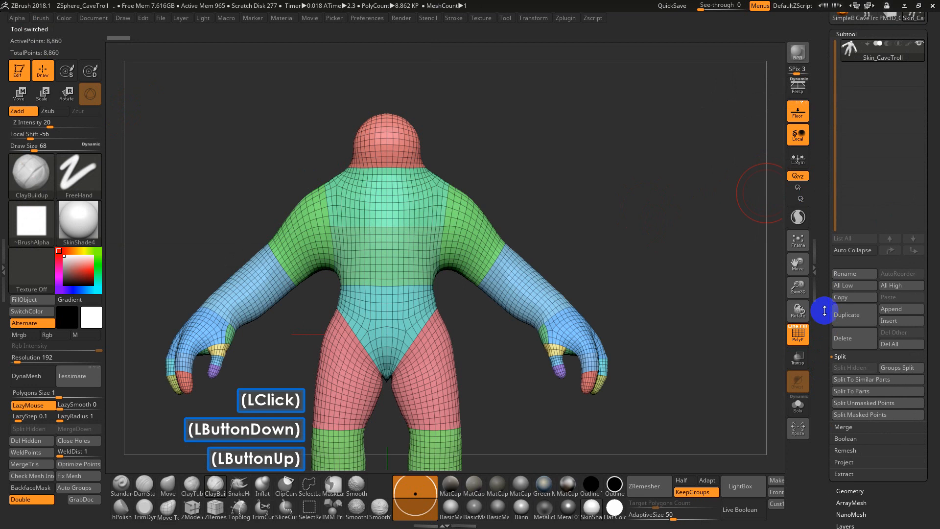
pyautogui.click(863, 392)
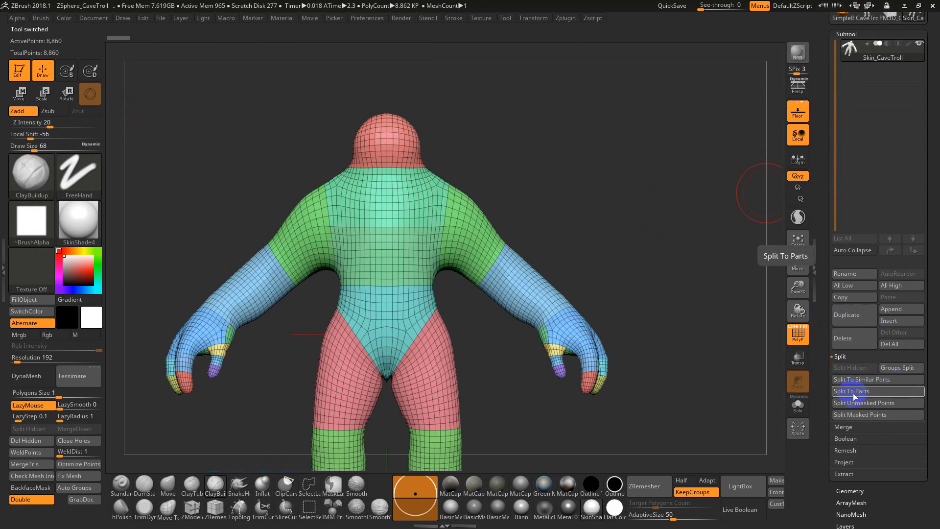
pyautogui.click(852, 393)
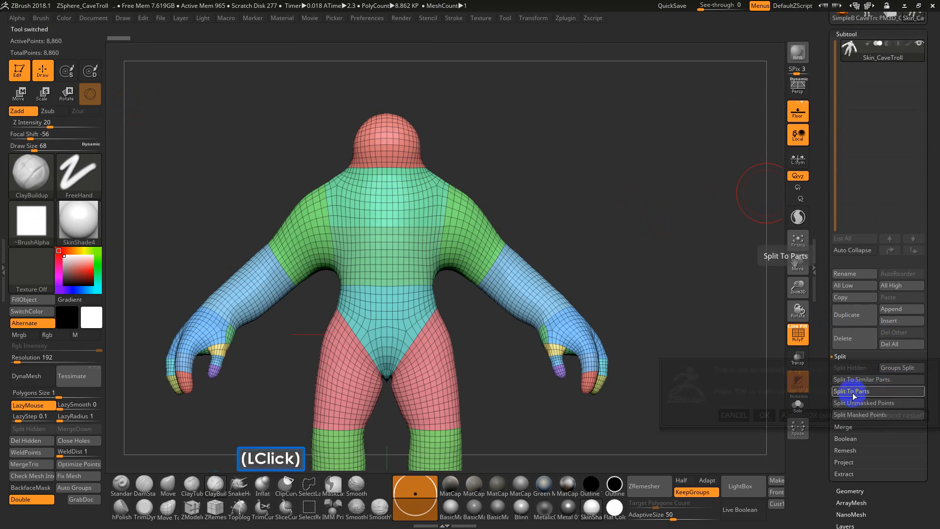
pyautogui.click(780, 414)
pyautogui.click(782, 418)
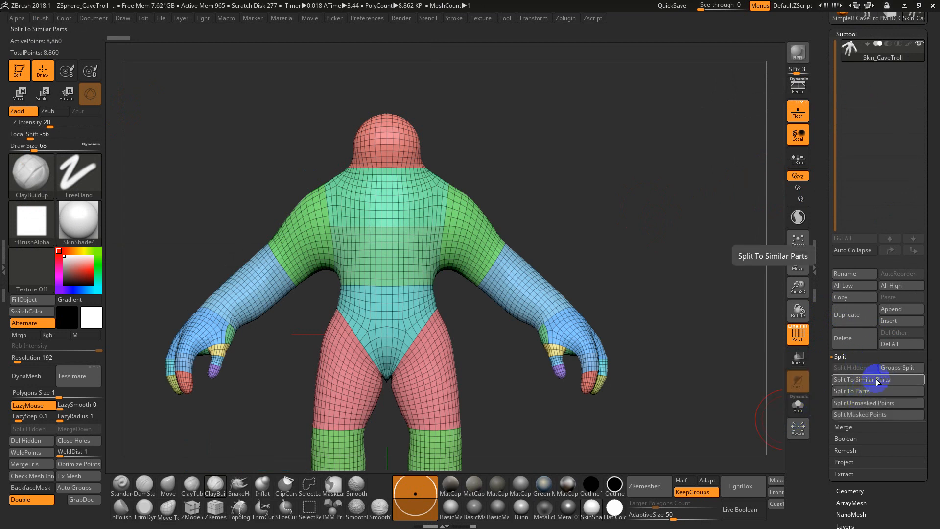
pyautogui.click(859, 392)
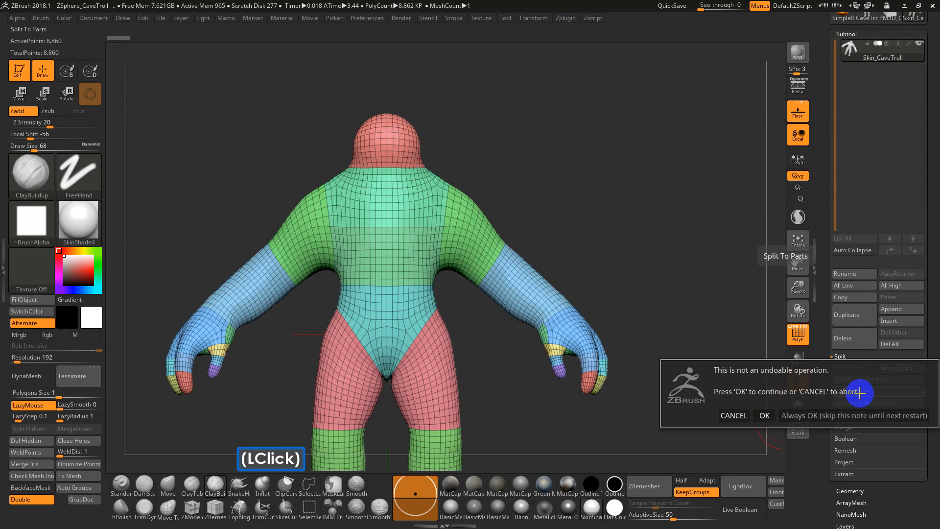
pyautogui.click(764, 415)
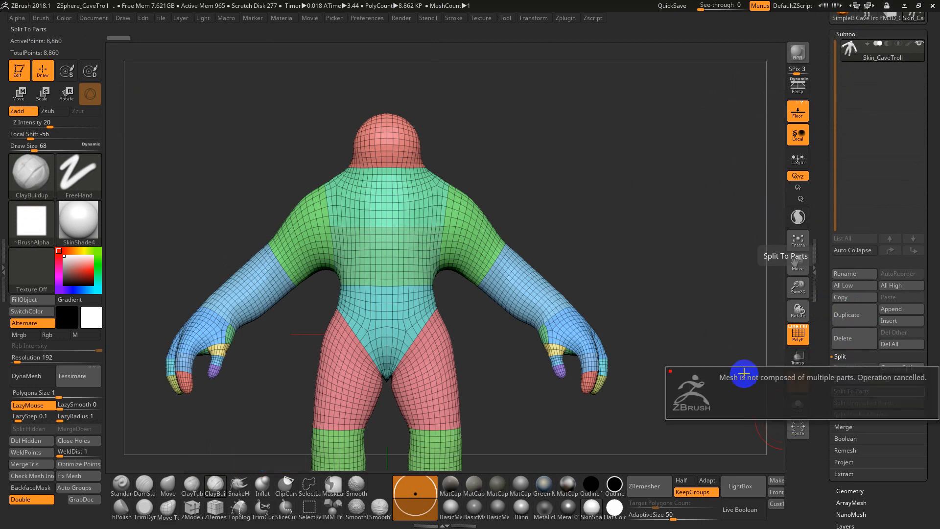
pyautogui.click(743, 373)
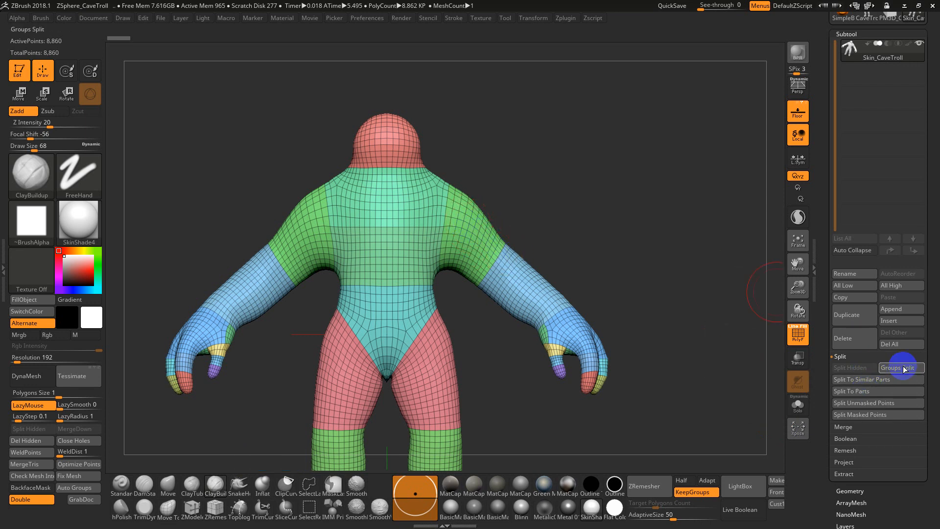
pyautogui.click(879, 380)
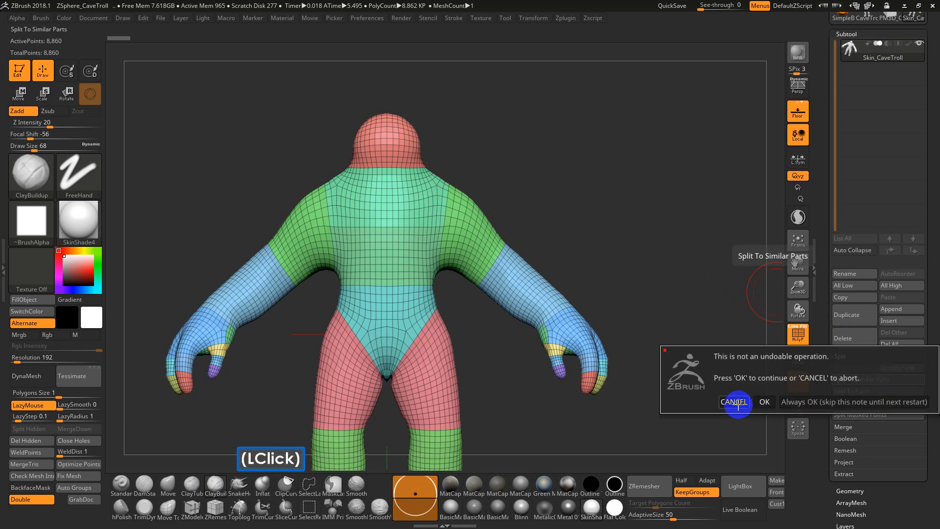
pyautogui.click(774, 404)
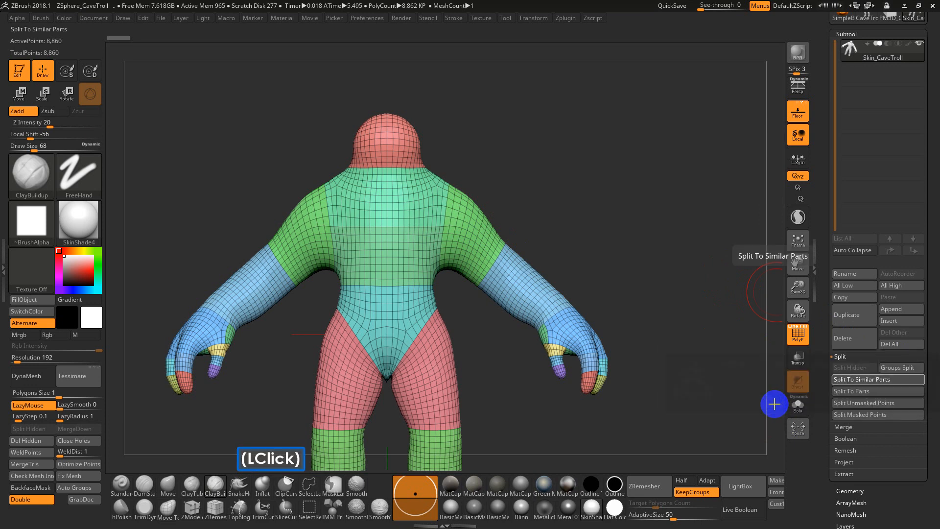
# Run Groups Split on the reloaded Skin_CaveTroll so every polygroup is its own subtool
pyautogui.click(900, 367)
pyautogui.click(766, 387)
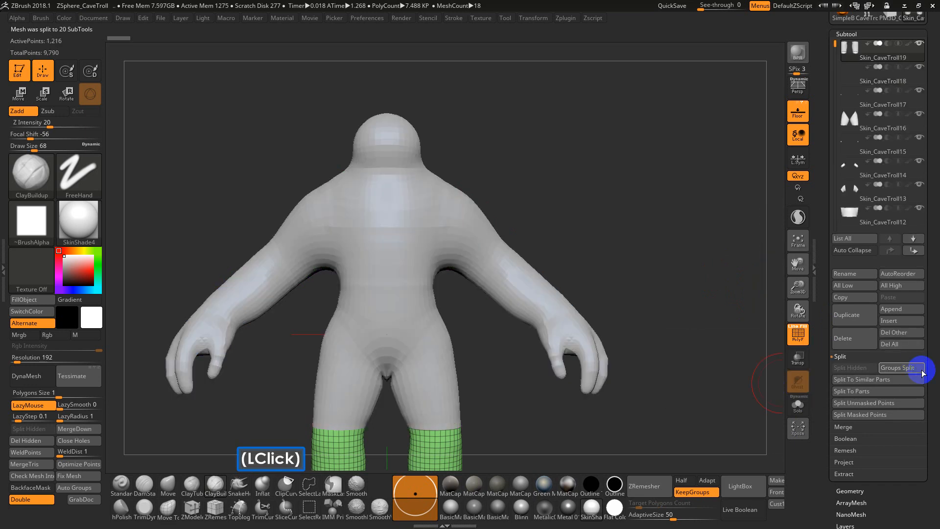
pyautogui.moveTo(826, 71); pyautogui.dragTo(823, 162)
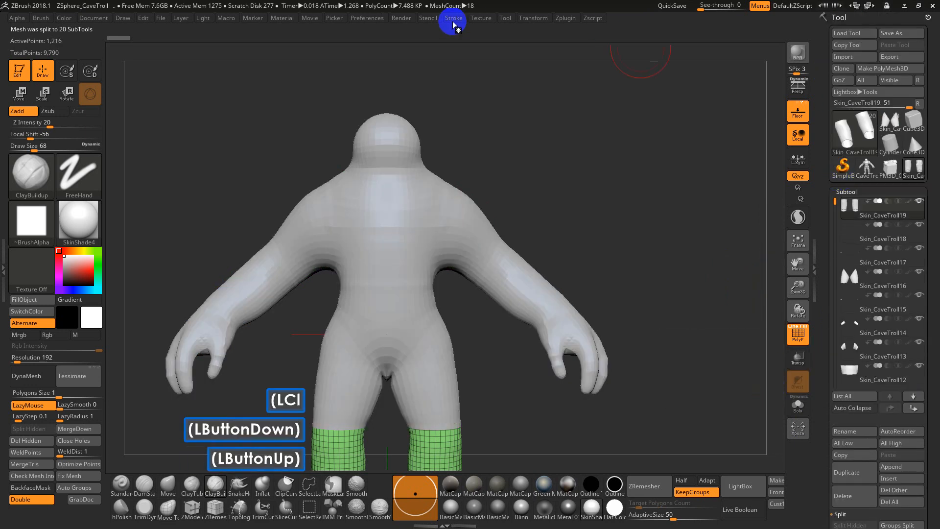
# Set the GoZ preference path for Maya to C:/Program Files/Autodesk/Maya2018/bin/maya.exe
pyautogui.click(363, 18)
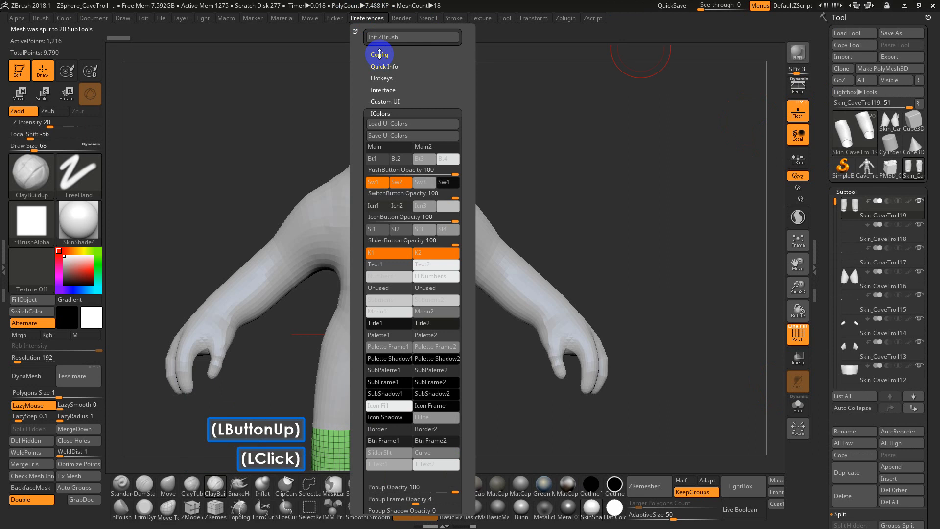
pyautogui.click(386, 110)
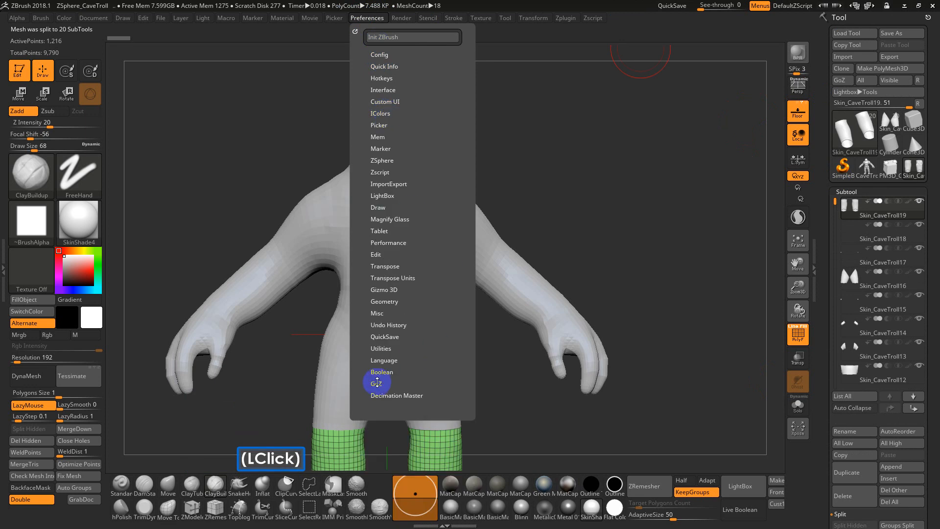
pyautogui.click(376, 382)
pyautogui.moveTo(457, 373); pyautogui.dragTo(453, 337)
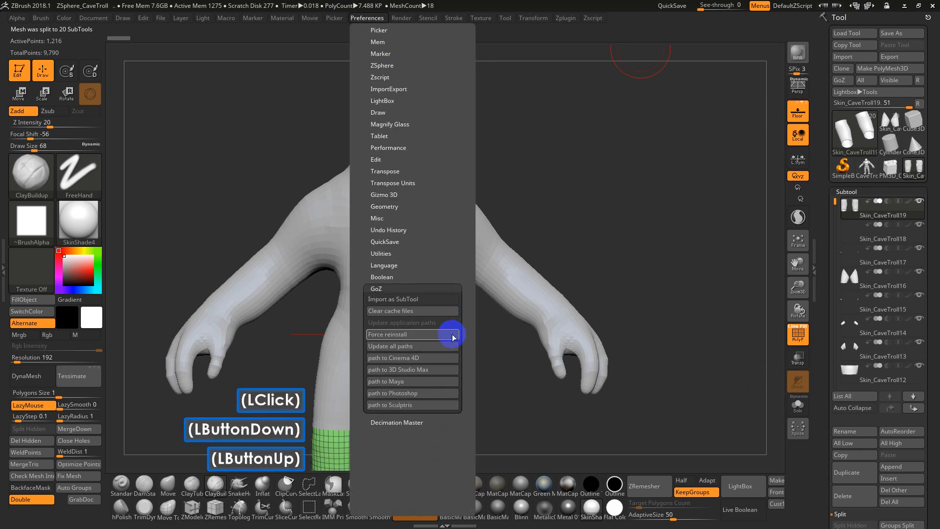
pyautogui.click(422, 370)
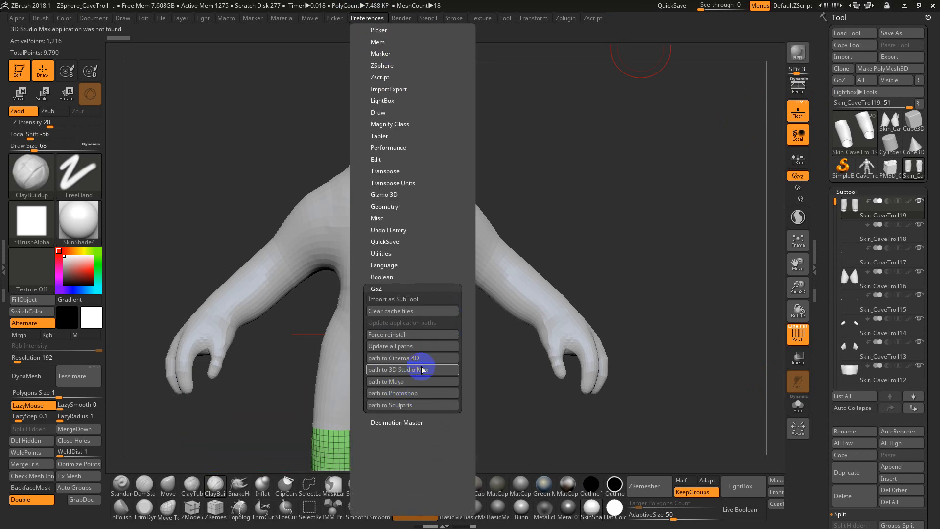
pyautogui.click(399, 358)
pyautogui.click(401, 369)
pyautogui.click(394, 381)
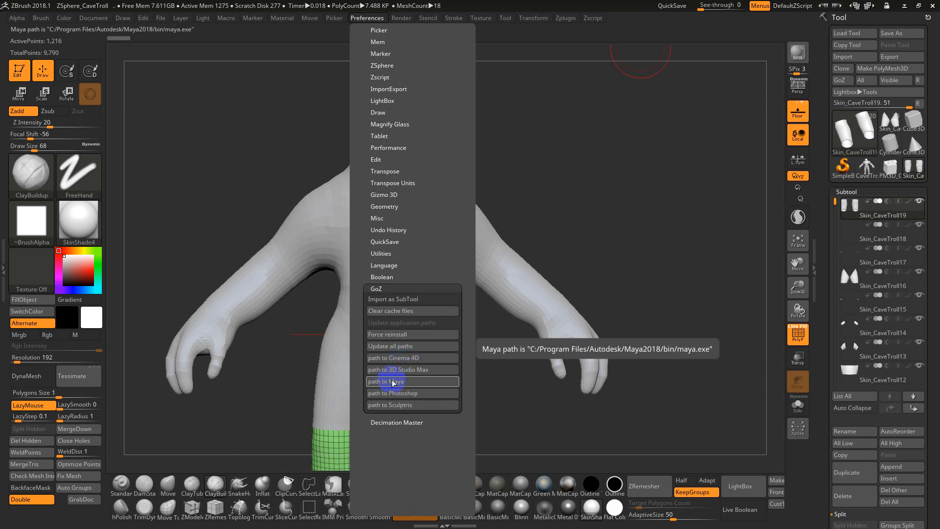
pyautogui.click(396, 381)
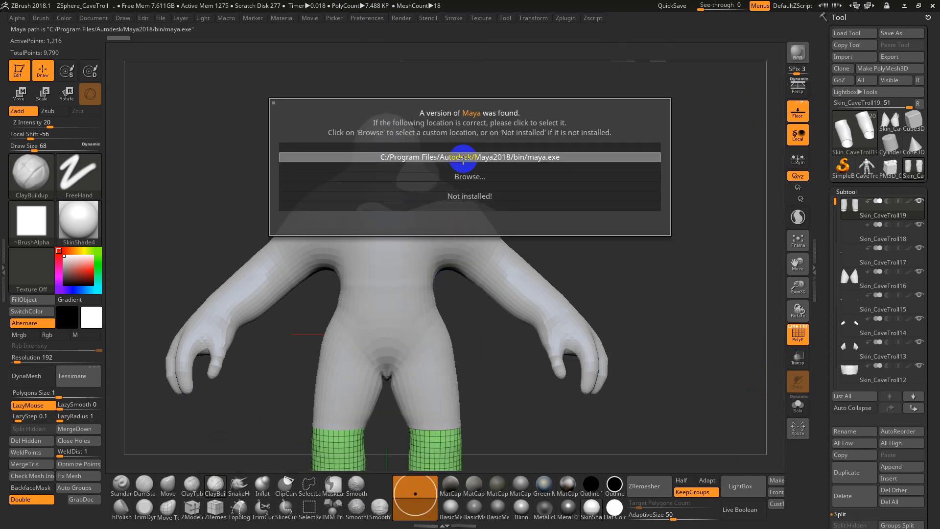
pyautogui.click(463, 157)
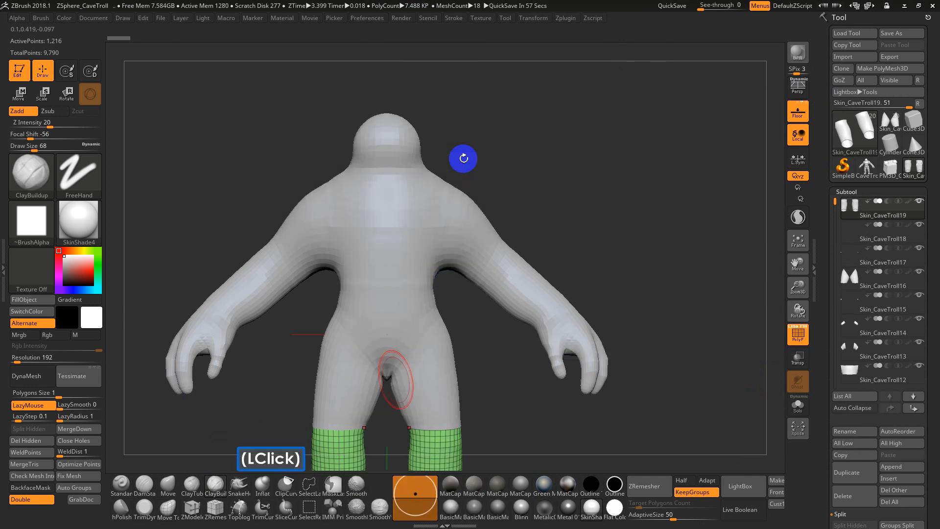
# Export all of the split troll's subtools to Maya through GoZ
pyautogui.click(873, 82)
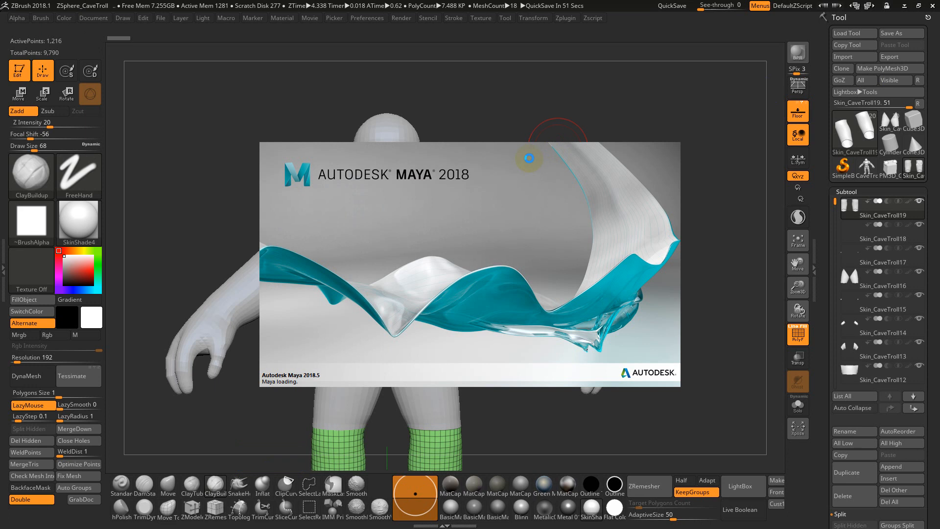
pyautogui.click(533, 129)
pyautogui.moveTo(539, 157); pyautogui.dragTo(632, 204)
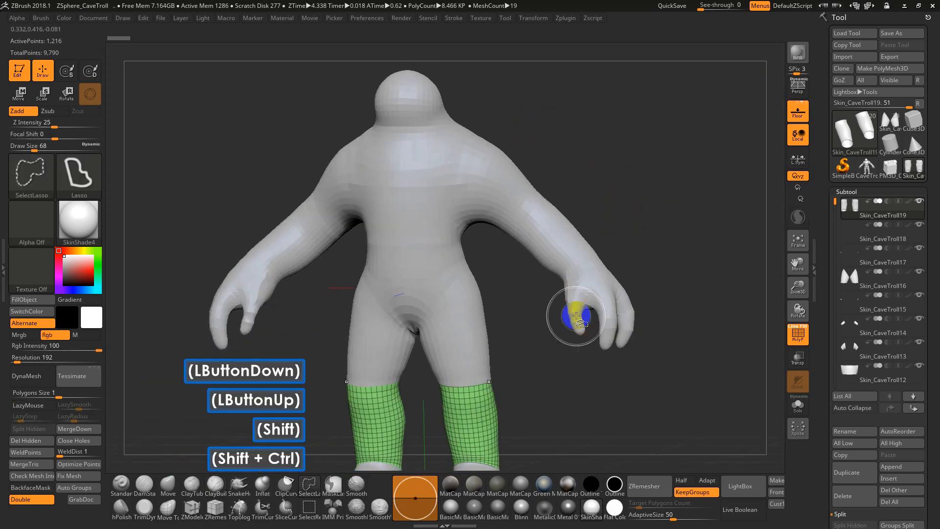
pyautogui.keyDown('ctrl'); pyautogui.keyDown('shift'); pyautogui.click(580, 323); pyautogui.keyUp('shift'); pyautogui.keyUp('ctrl')
pyautogui.keyDown('shift'); pyautogui.click(637, 261); pyautogui.keyUp('shift')
pyautogui.moveTo(648, 259); pyautogui.dragTo(648, 230)
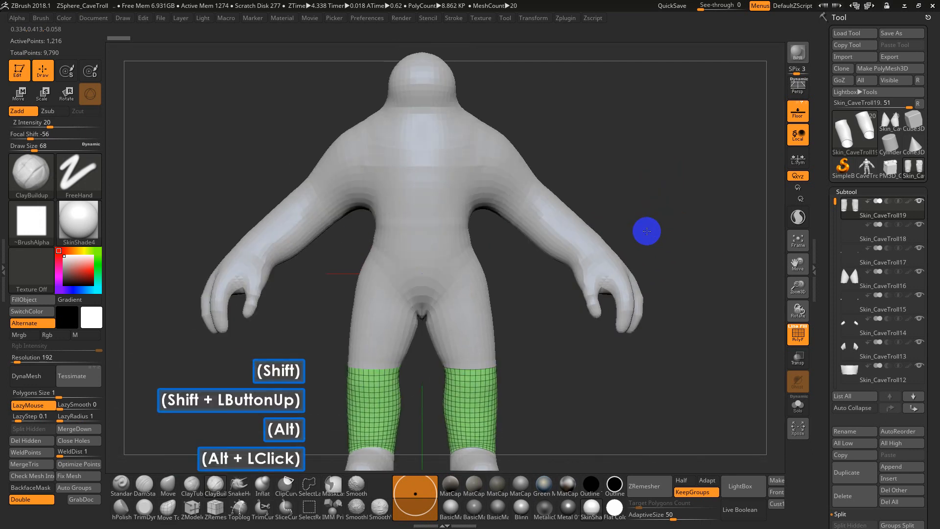
# Reload the unsplit, polygrouped troll from Skin_CaveTroll.ZTL on the Desktop
pyautogui.click(847, 32)
pyautogui.click(130, 107)
pyautogui.doubleClick(129, 106)
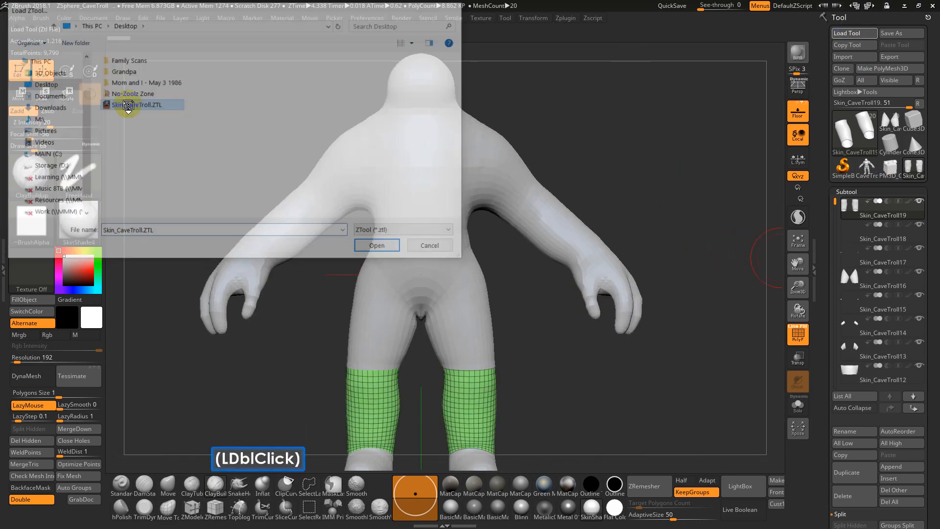
pyautogui.moveTo(636, 251); pyautogui.dragTo(652, 192)
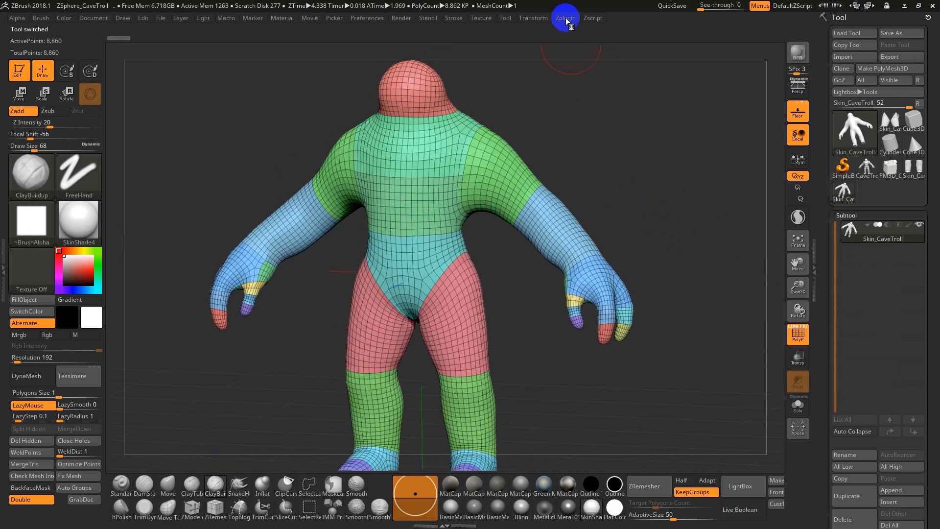
# Unwrap the troll's UVs with UV Master, enabling Polygroups so each polygroup gets its own UV island
pyautogui.click(566, 19)
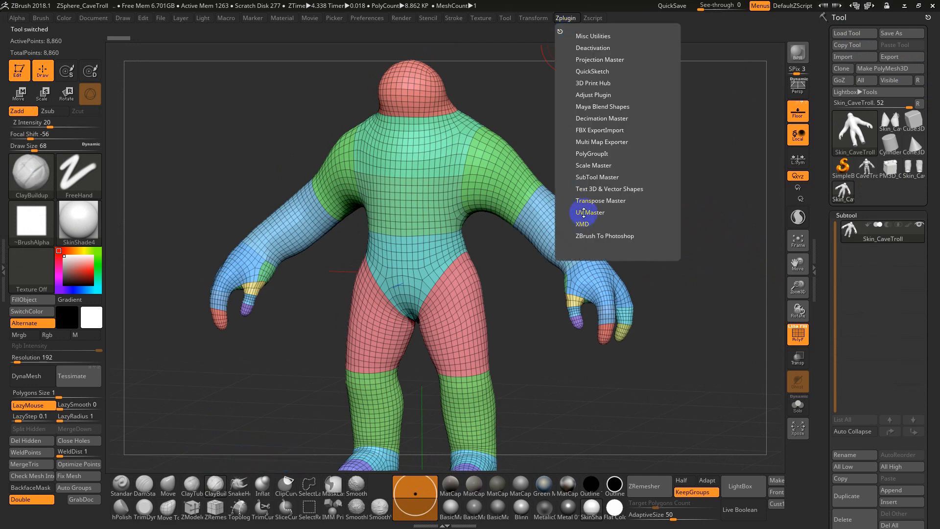
pyautogui.click(584, 212)
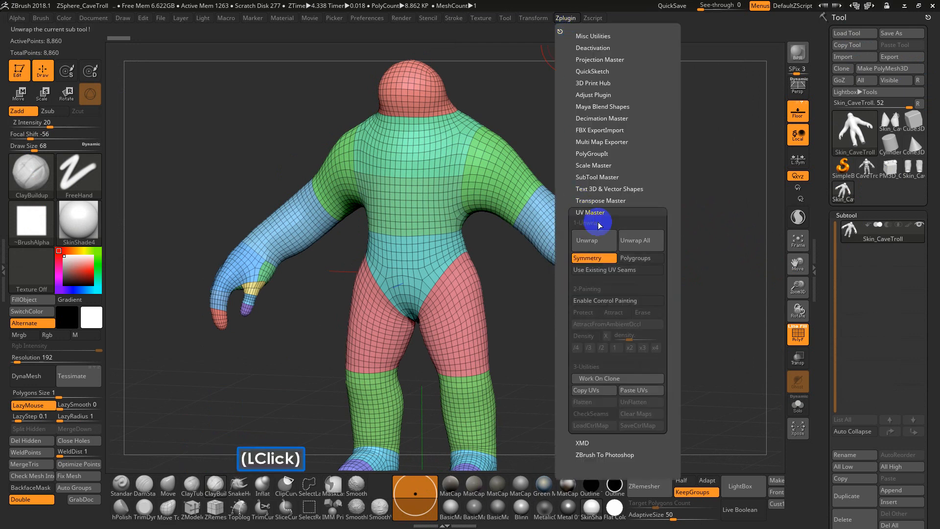
pyautogui.click(642, 262)
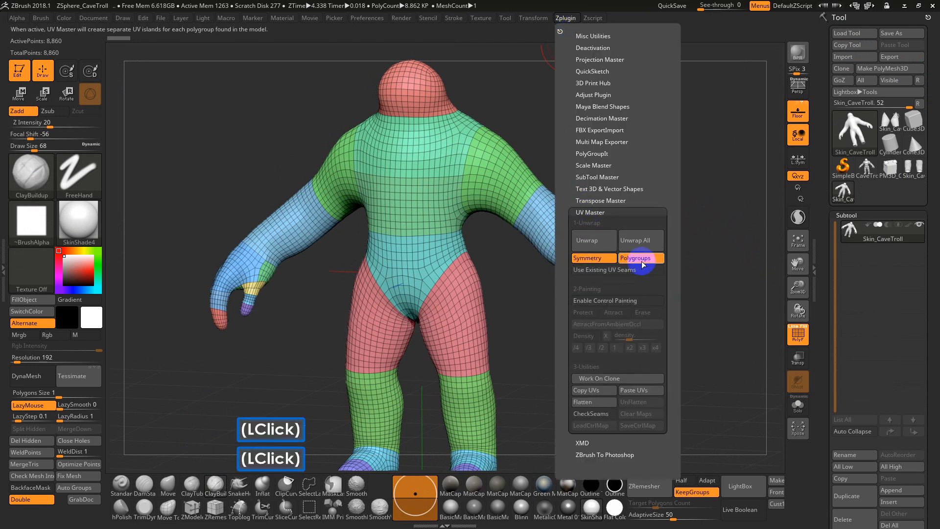
pyautogui.click(596, 244)
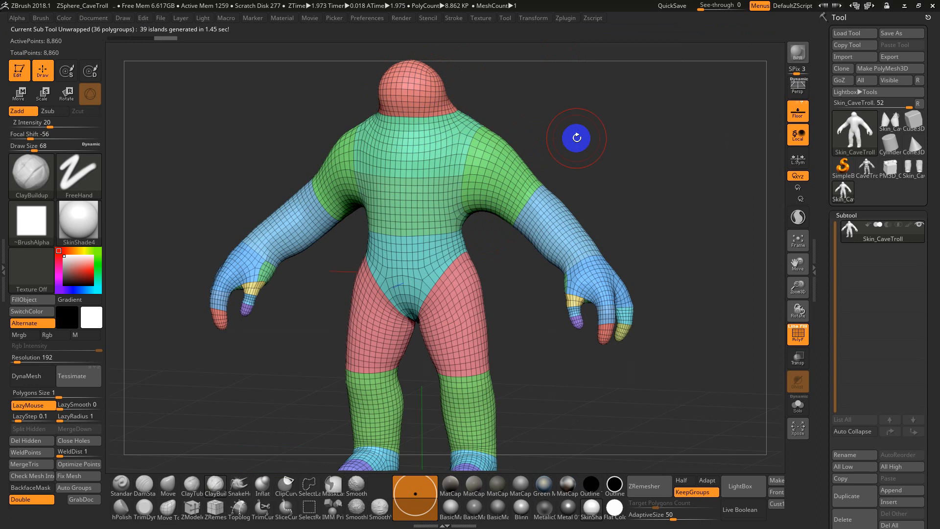
# Create a working clone of the troll with UV Master, compare it with the original tool, and make the clone active
pyautogui.click(565, 19)
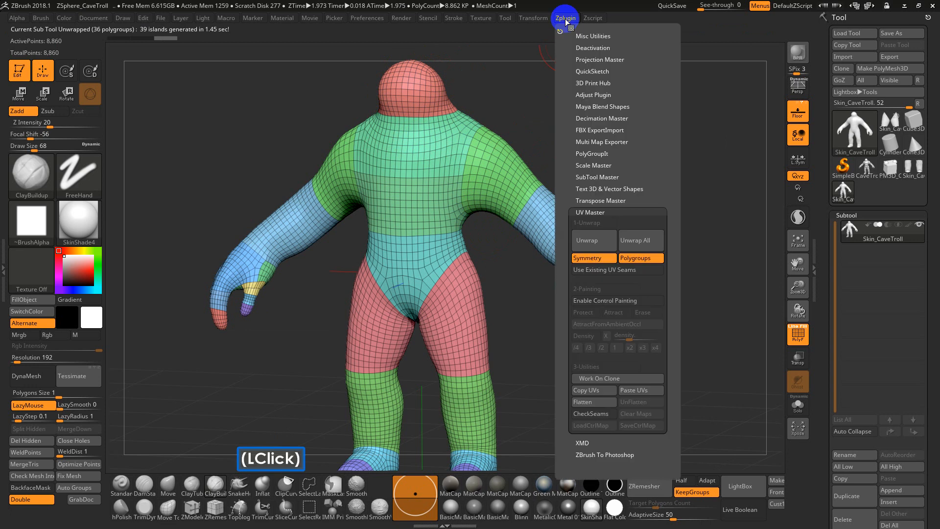
pyautogui.click(607, 379)
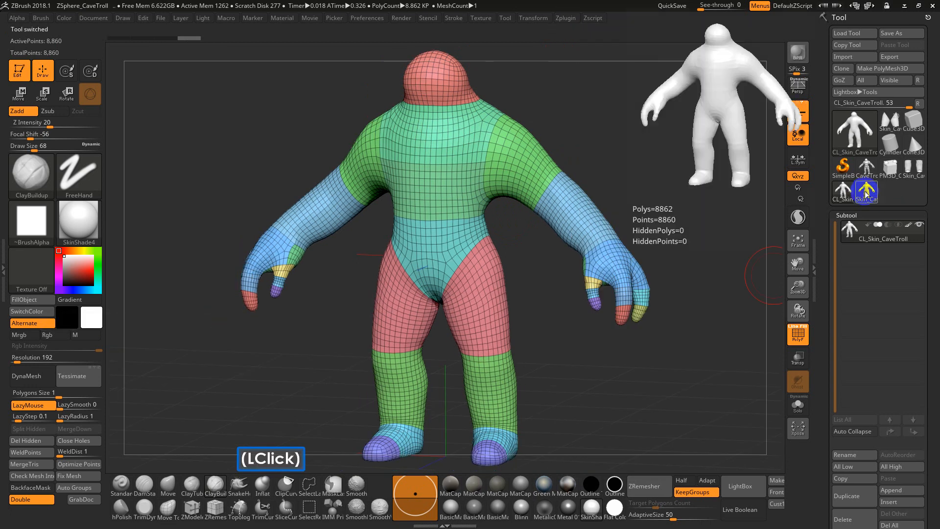
pyautogui.click(866, 193)
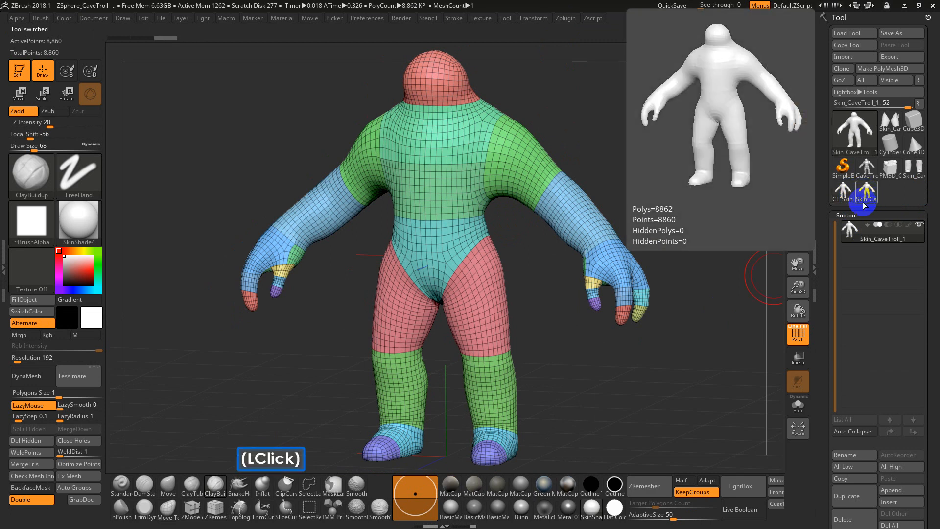
pyautogui.click(842, 196)
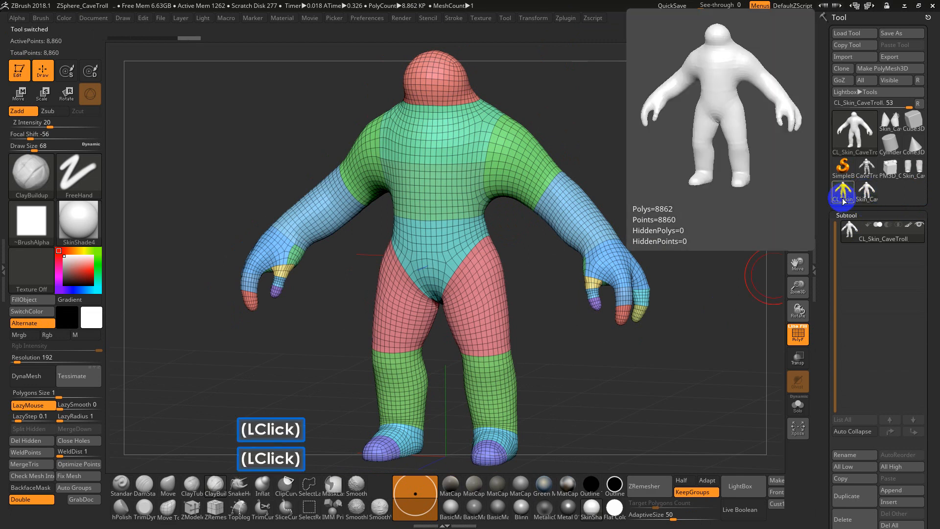
# Flatten the clone with UV Master to show its UV layout, and return to the original troll tool turned upright
pyautogui.click(566, 19)
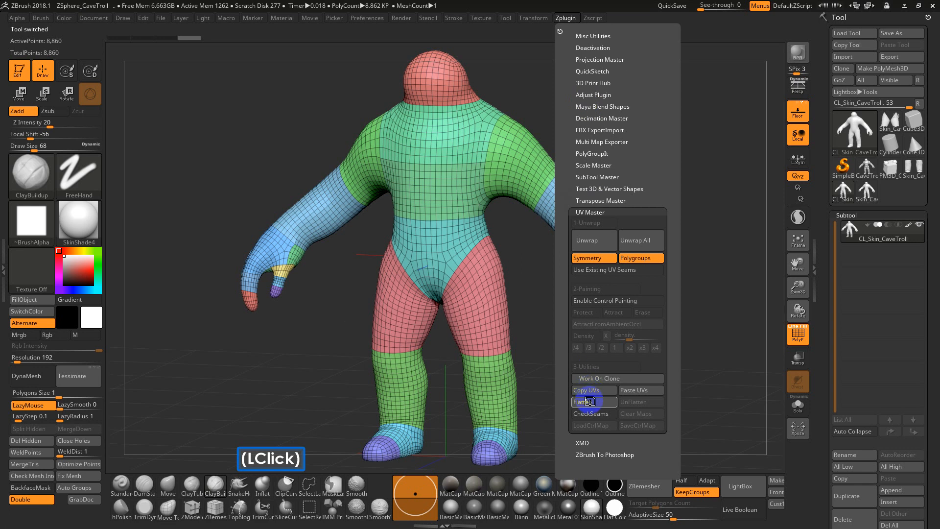
pyautogui.click(591, 403)
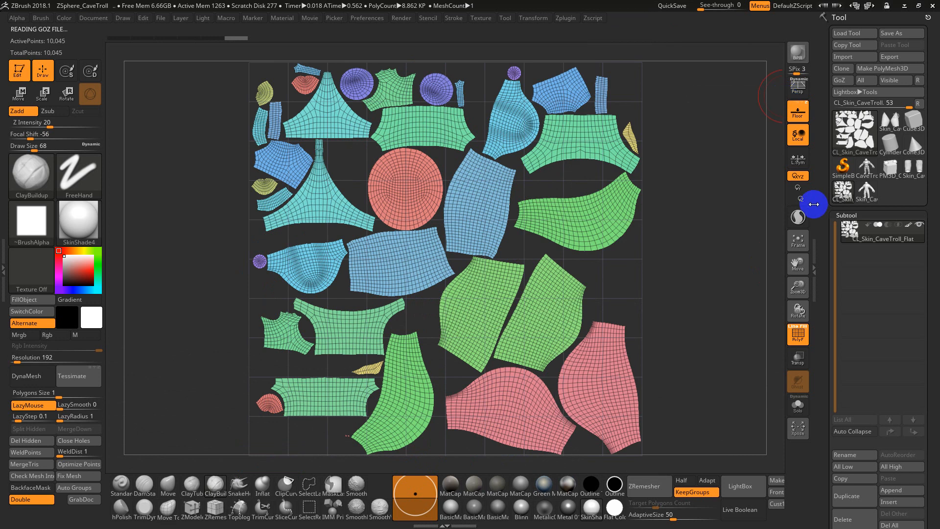
pyautogui.click(869, 192)
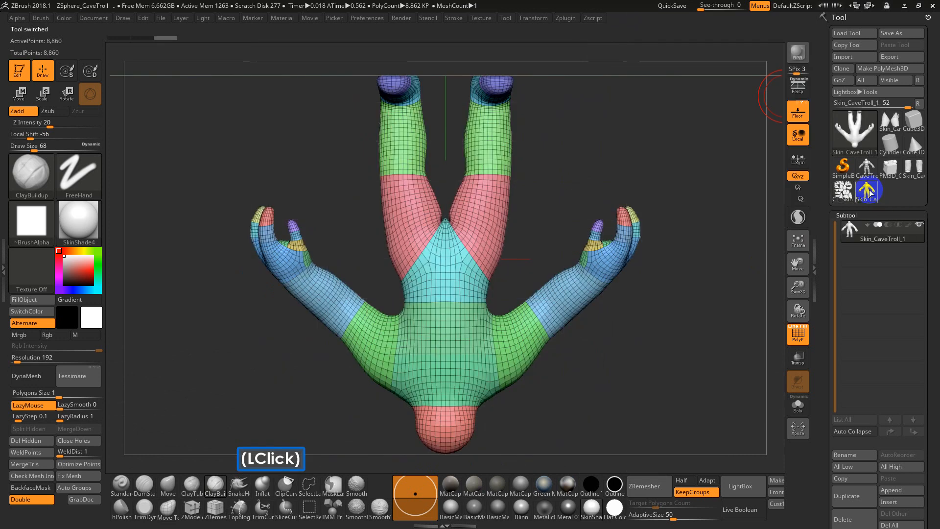
pyautogui.moveTo(600, 302); pyautogui.dragTo(610, 263)
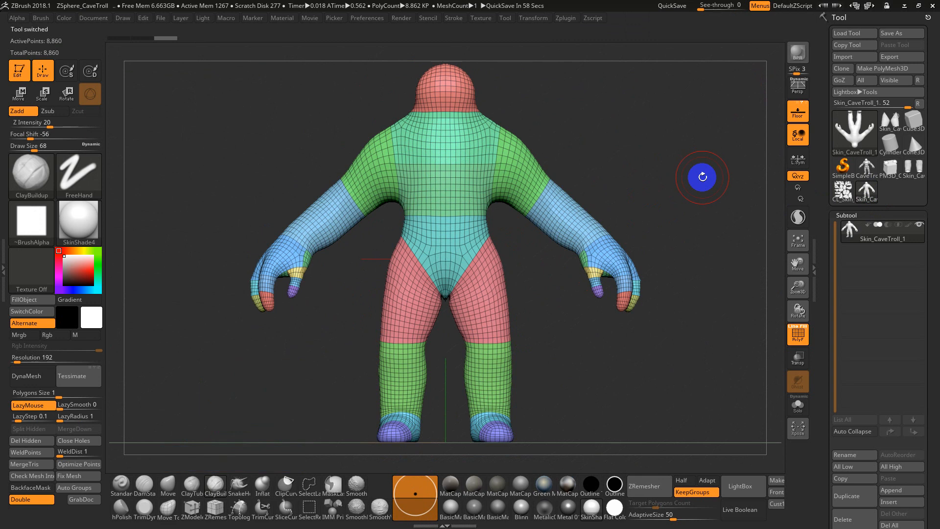
# Switch to Maya and check the imported troll's separate meshes by selecting its torso, arm, hand and pelvis pieces
pyautogui.press('ctrl')
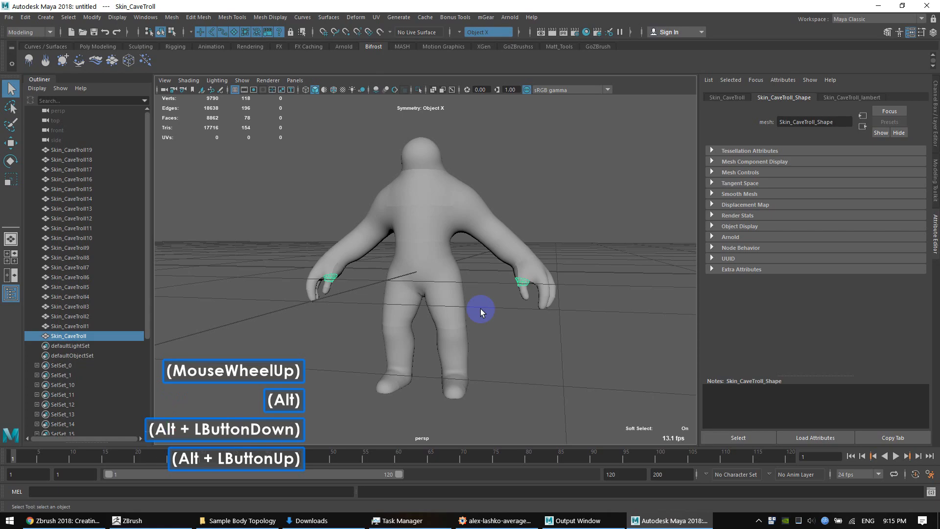
pyautogui.click(424, 227)
pyautogui.scroll(3, 431, 233)
pyautogui.press('alt')
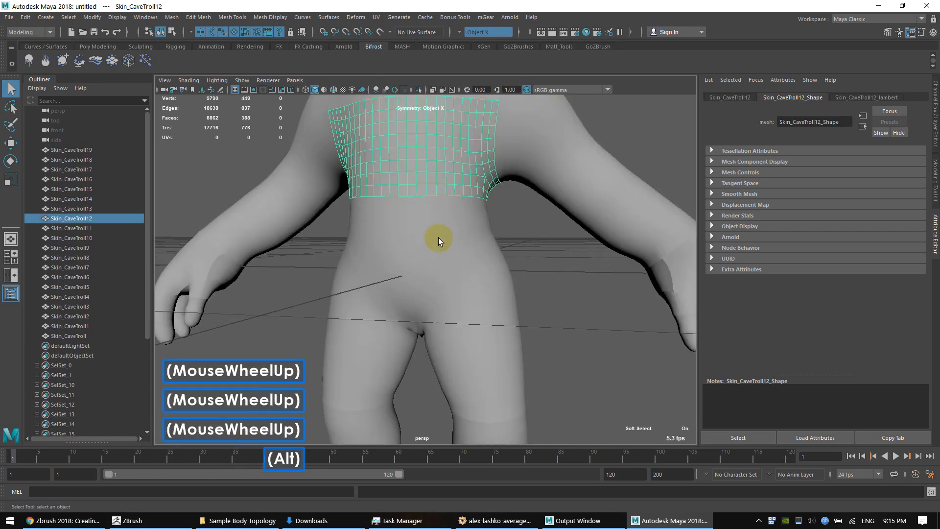
pyautogui.keyDown('alt'); pyautogui.moveTo(438, 237); pyautogui.dragTo(479, 257); pyautogui.keyUp('alt')
pyautogui.keyDown('alt'); pyautogui.scroll(-3, 480, 257); pyautogui.keyUp('alt')
pyautogui.click(413, 177)
pyautogui.keyDown('alt'); pyautogui.moveTo(413, 179); pyautogui.dragTo(331, 237); pyautogui.keyUp('alt')
pyautogui.click(362, 218)
pyautogui.click(330, 234)
pyautogui.click(518, 258)
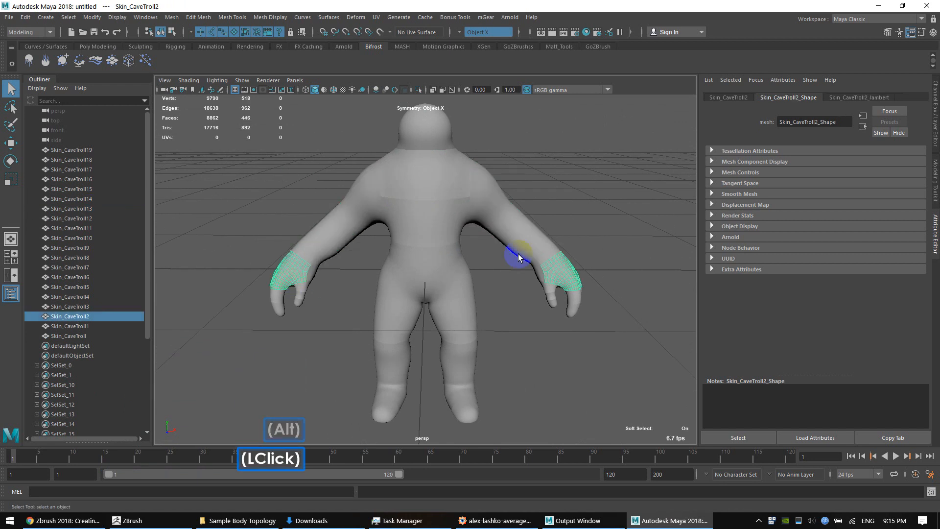
pyautogui.click(536, 249)
pyautogui.click(543, 287)
pyautogui.click(442, 274)
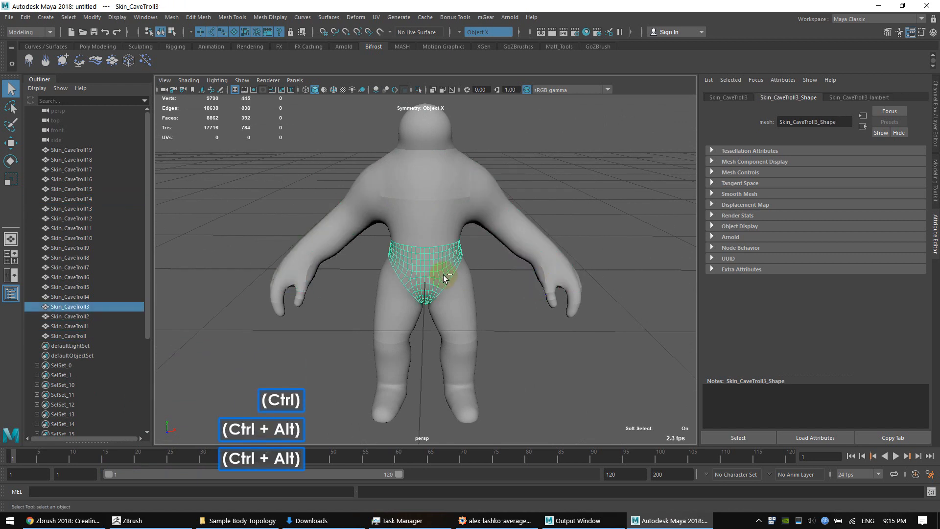
# Select the mesh that covers both thighs and inspect it from several angles
pyautogui.click(457, 333)
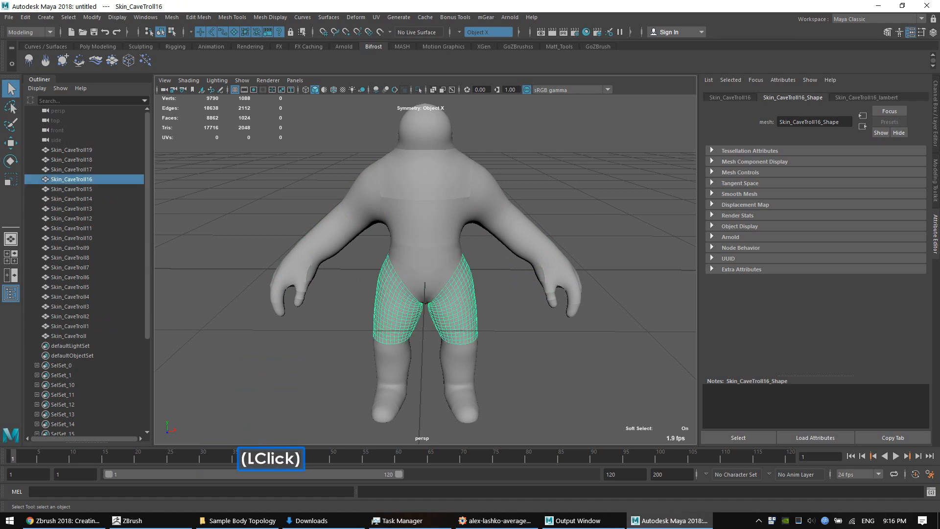
pyautogui.keyDown('alt'); pyautogui.moveTo(458, 333); pyautogui.dragTo(462, 337); pyautogui.keyUp('alt')
pyautogui.keyDown('alt'); pyautogui.moveTo(461, 300); pyautogui.dragTo(464, 292, button='middle'); pyautogui.keyUp('alt')
pyautogui.moveTo(468, 289)
pyautogui.keyDown('alt'); pyautogui.mouseDown()
pyautogui.moveTo(489, 294)
pyautogui.moveTo(478, 294)
pyautogui.mouseUp(); pyautogui.keyUp('alt')
pyautogui.scroll(2, 472, 304)
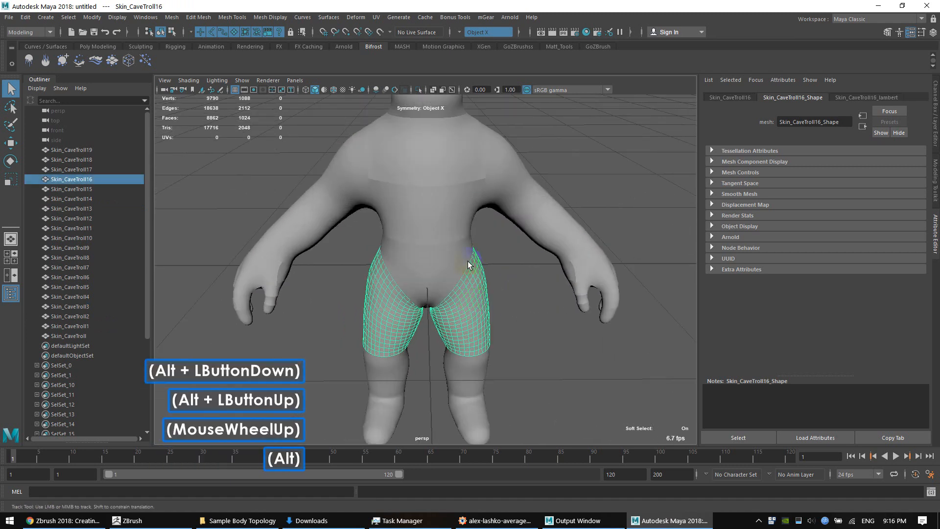
pyautogui.keyDown('alt'); pyautogui.moveTo(470, 264); pyautogui.dragTo(470, 274, button='middle'); pyautogui.keyUp('alt')
pyautogui.keyDown('alt'); pyautogui.moveTo(471, 274); pyautogui.dragTo(472, 297); pyautogui.keyUp('alt')
pyautogui.keyDown('alt'); pyautogui.moveTo(473, 297); pyautogui.dragTo(476, 258, button='middle'); pyautogui.keyUp('alt')
pyautogui.keyDown('alt'); pyautogui.moveTo(478, 279); pyautogui.dragTo(453, 272); pyautogui.keyUp('alt')
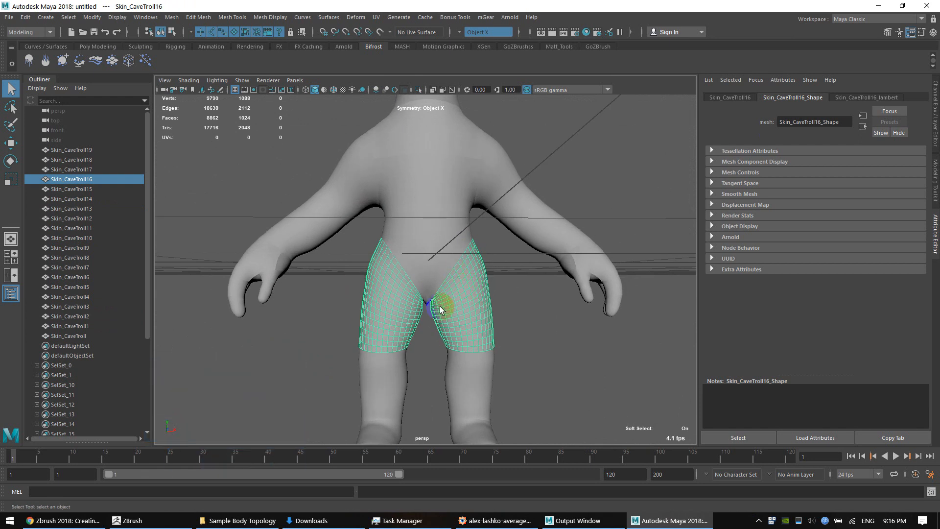
pyautogui.moveTo(466, 287); pyautogui.dragTo(469, 300, button='right')
# Turn off Object X symmetry and select only the faces of the troll's left thigh
pyautogui.doubleClick(471, 288)
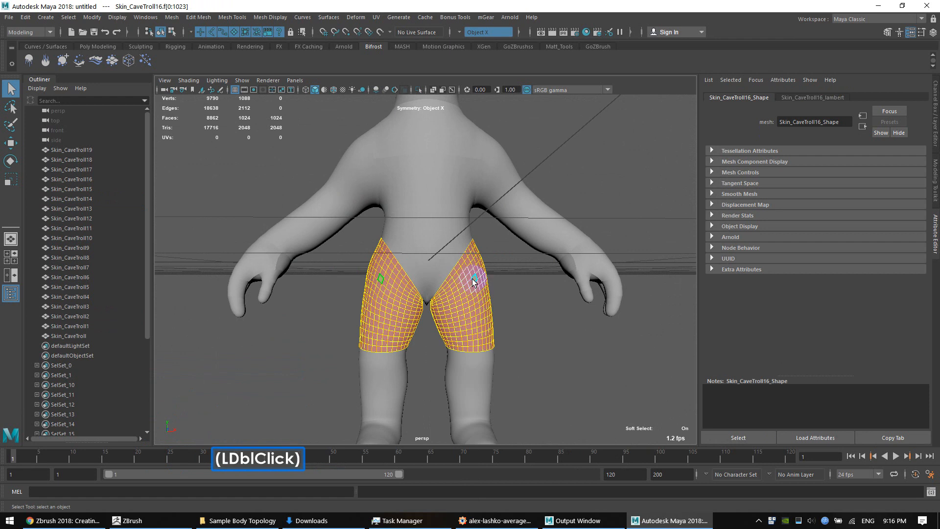
pyautogui.doubleClick(450, 31)
pyautogui.click(480, 42)
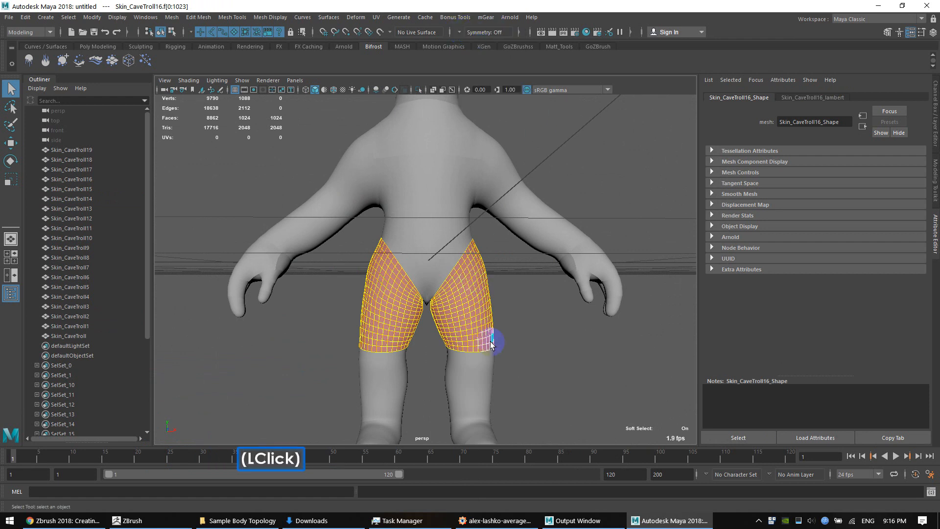
pyautogui.doubleClick(465, 304)
# Turn off soft selection and extract the selected left thigh faces into a separate mesh
pyautogui.press('s')
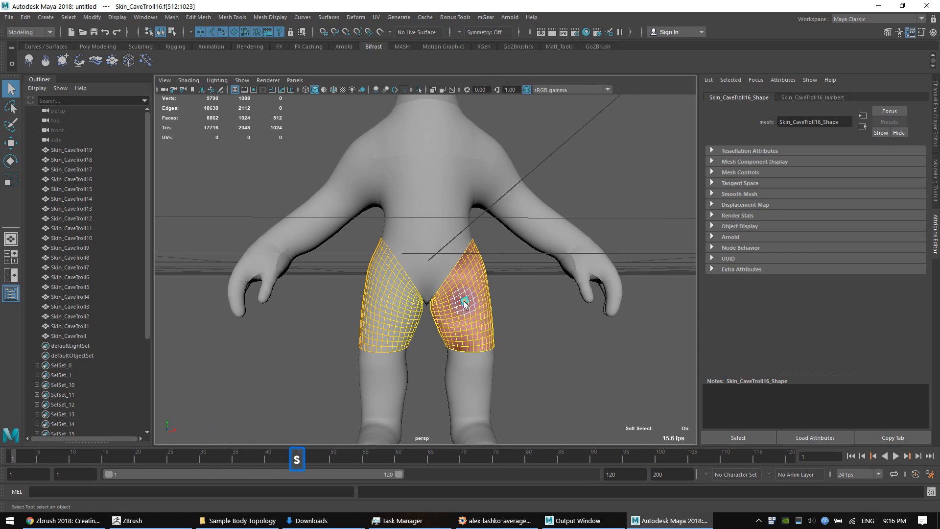
pyautogui.press('b')
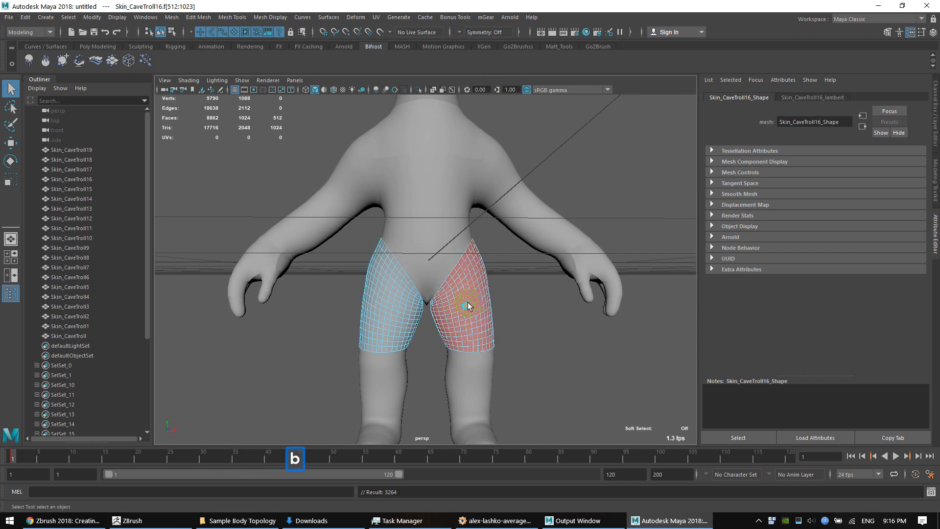
pyautogui.keyDown('shift'); pyautogui.doubleClick(467, 291); pyautogui.keyUp('shift')
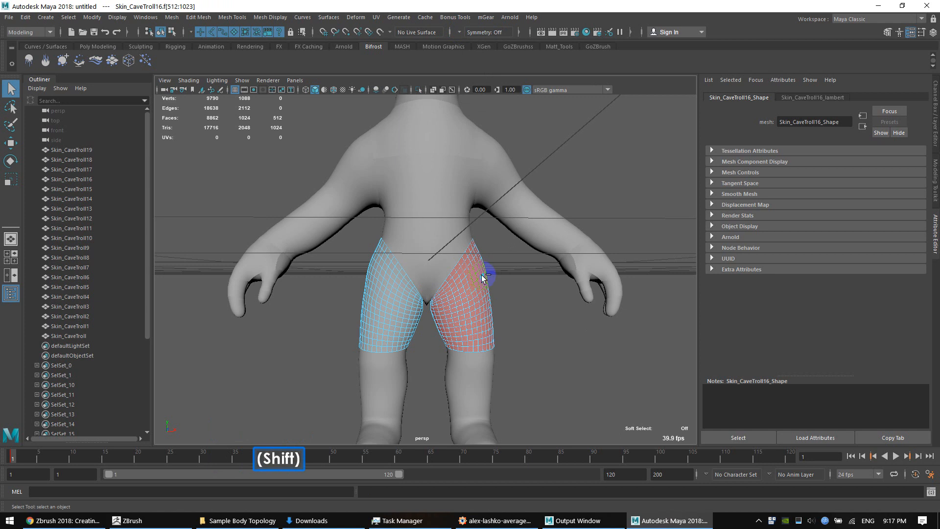
pyautogui.keyDown('alt'); pyautogui.moveTo(530, 306); pyautogui.dragTo(448, 292); pyautogui.keyUp('alt')
pyautogui.keyDown('shift'); pyautogui.rightClick(455, 286); pyautogui.keyUp('shift')
pyautogui.keyDown('shift'); pyautogui.moveTo(455, 292); pyautogui.dragTo(468, 444, button='right'); pyautogui.keyUp('shift')
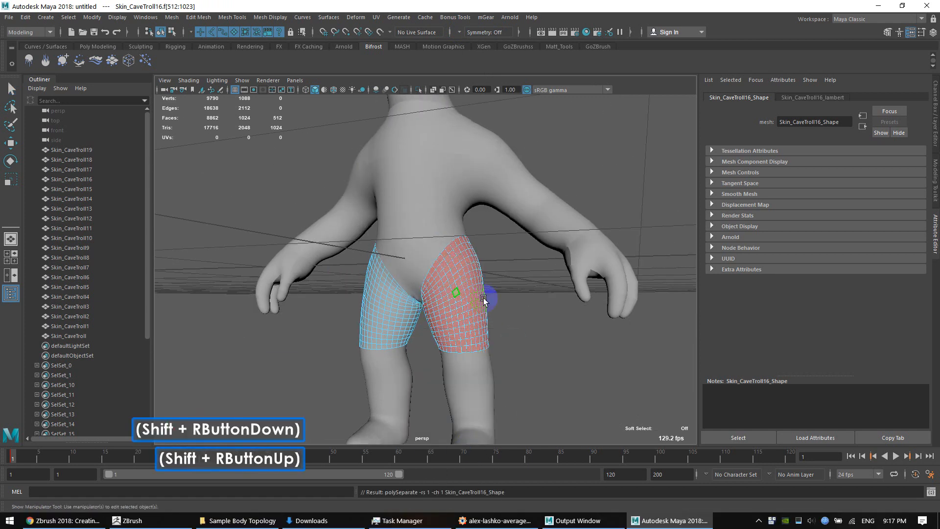
# Return to object selection and check the split by selecting the two thighs individually and viewing them from the side
pyautogui.click(459, 270)
pyautogui.click(459, 271)
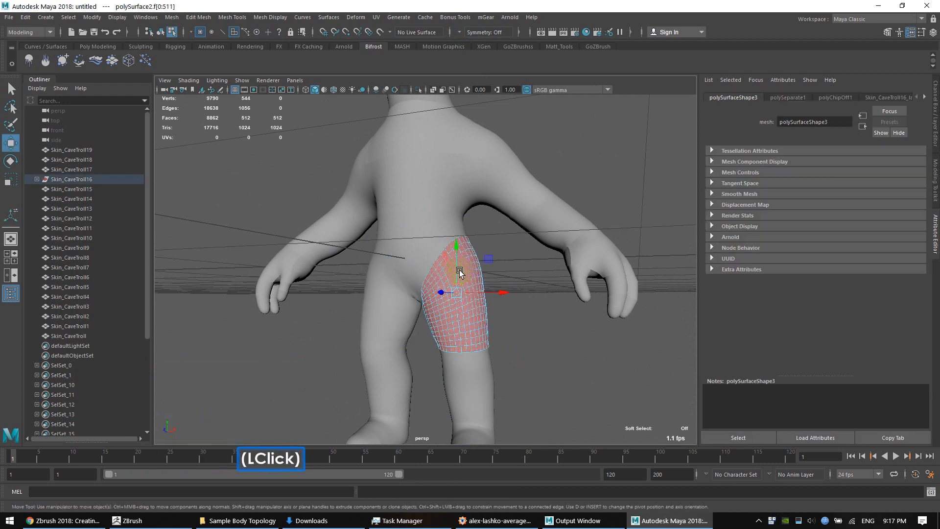
pyautogui.keyDown('alt'); pyautogui.moveTo(459, 270); pyautogui.dragTo(472, 262); pyautogui.keyUp('alt')
pyautogui.moveTo(472, 262); pyautogui.dragTo(505, 247, button='right')
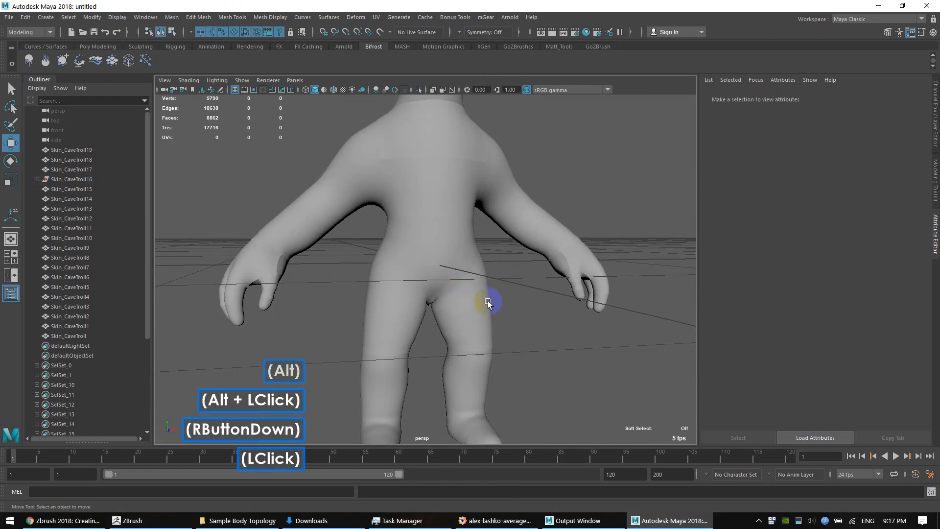
pyautogui.doubleClick(489, 300)
pyautogui.click(394, 308)
pyautogui.keyDown('alt'); pyautogui.moveTo(499, 323); pyautogui.dragTo(420, 286); pyautogui.keyUp('alt')
pyautogui.click(462, 301)
pyautogui.keyDown('alt'); pyautogui.scroll(-2, 509, 316); pyautogui.keyUp('alt')
pyautogui.doubleClick(451, 334)
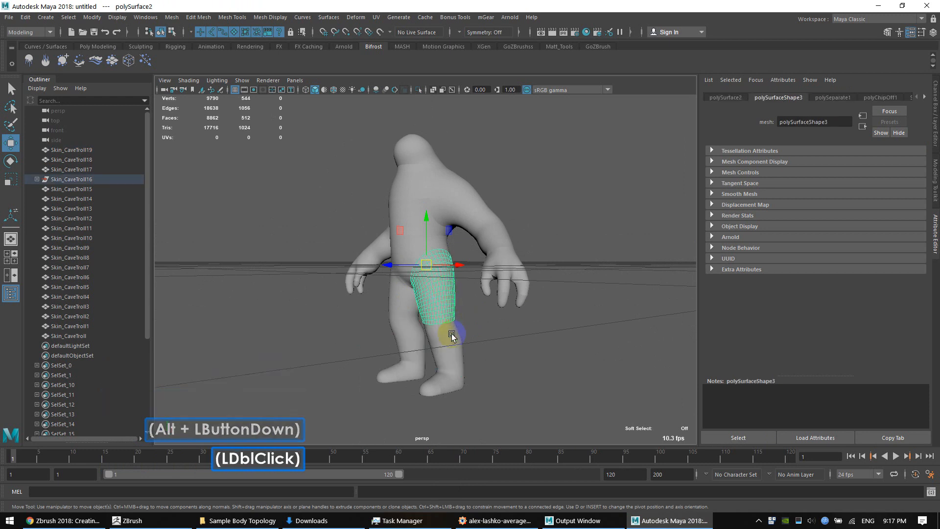
pyautogui.click(468, 334)
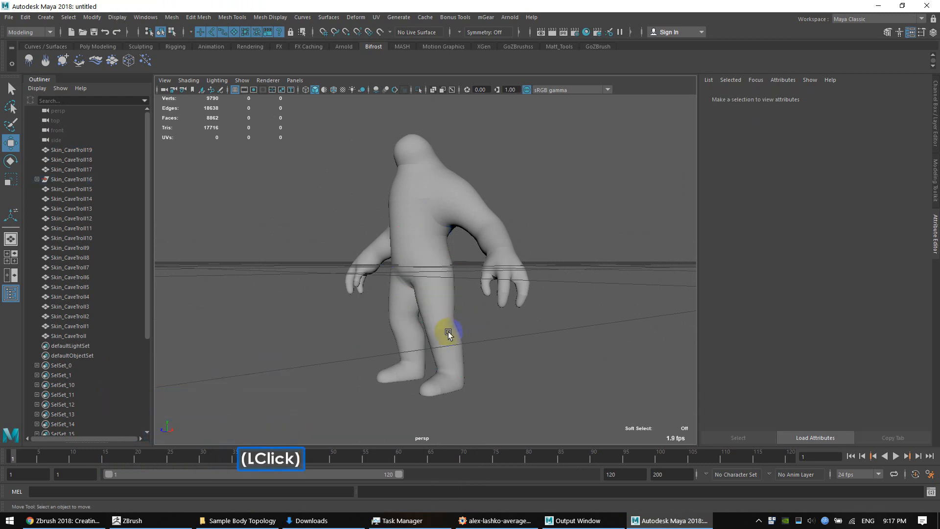